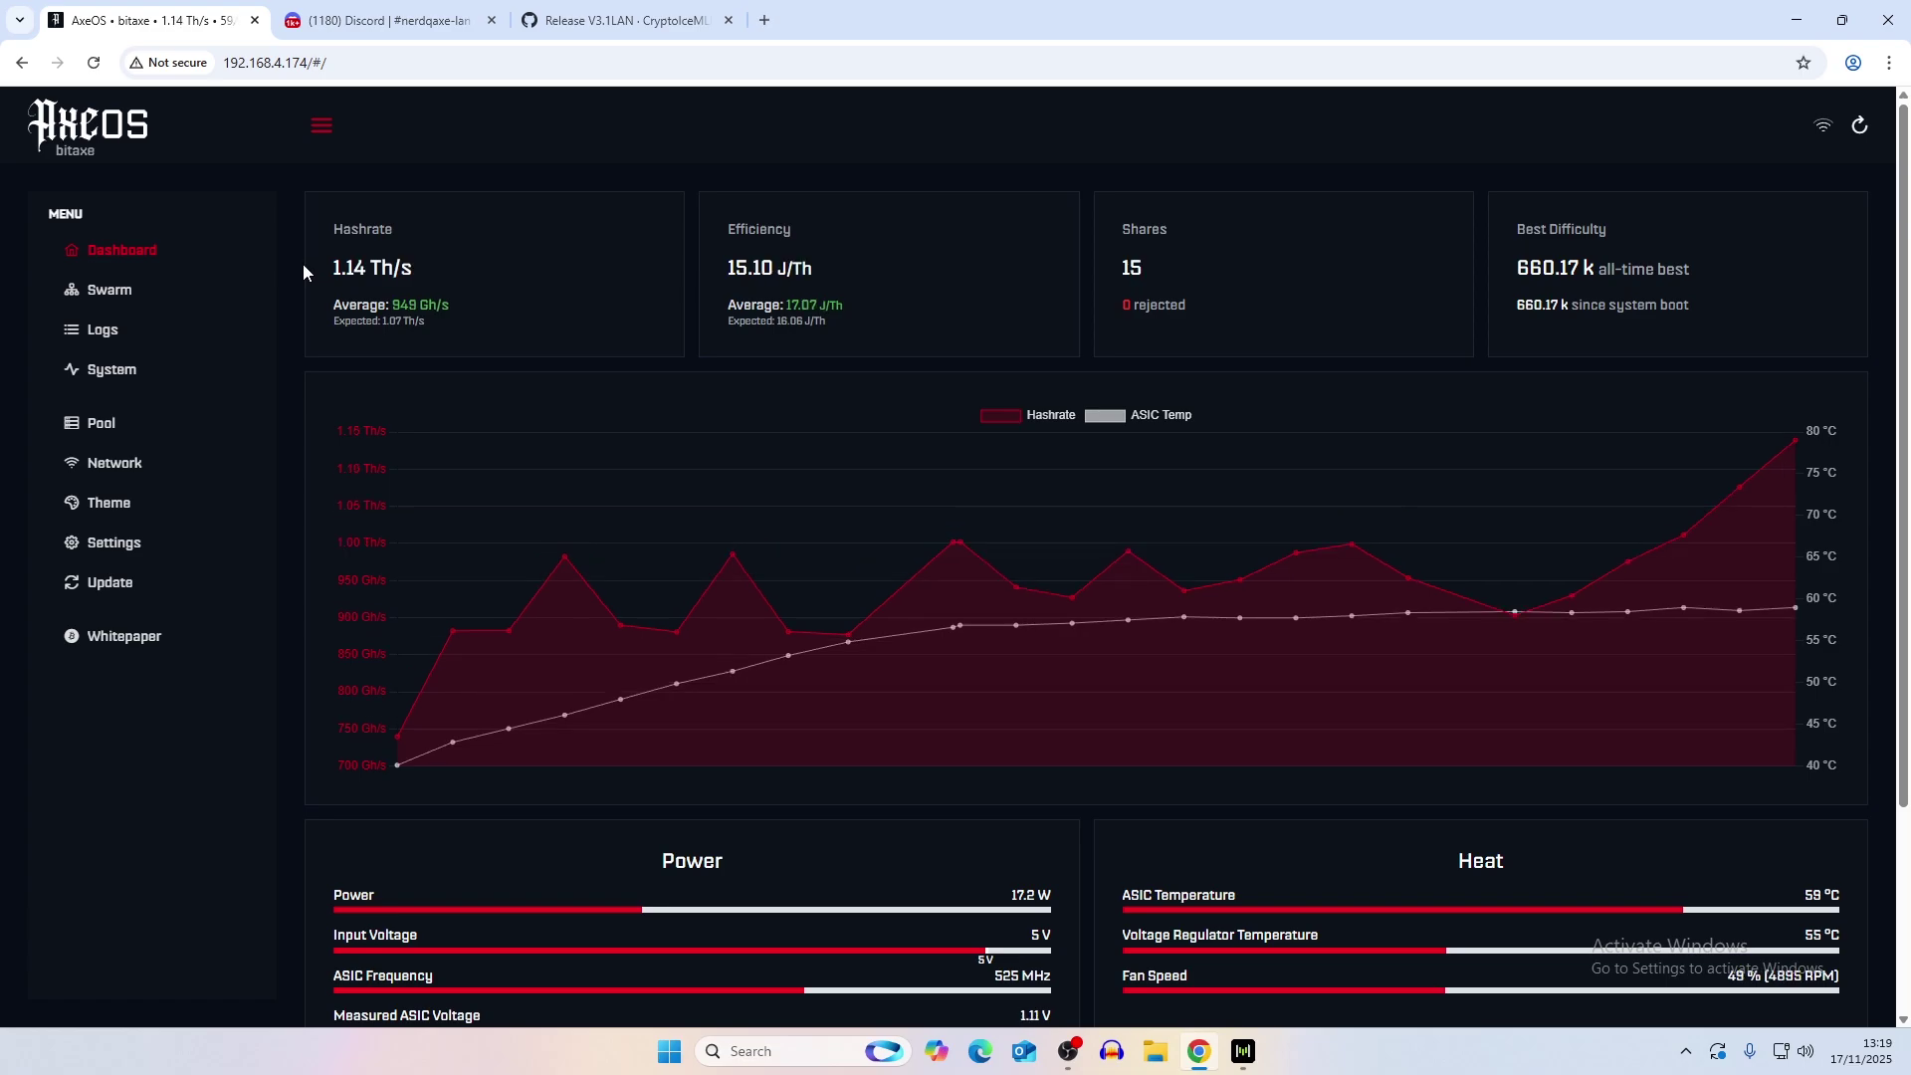
key("ctrl+Tab")
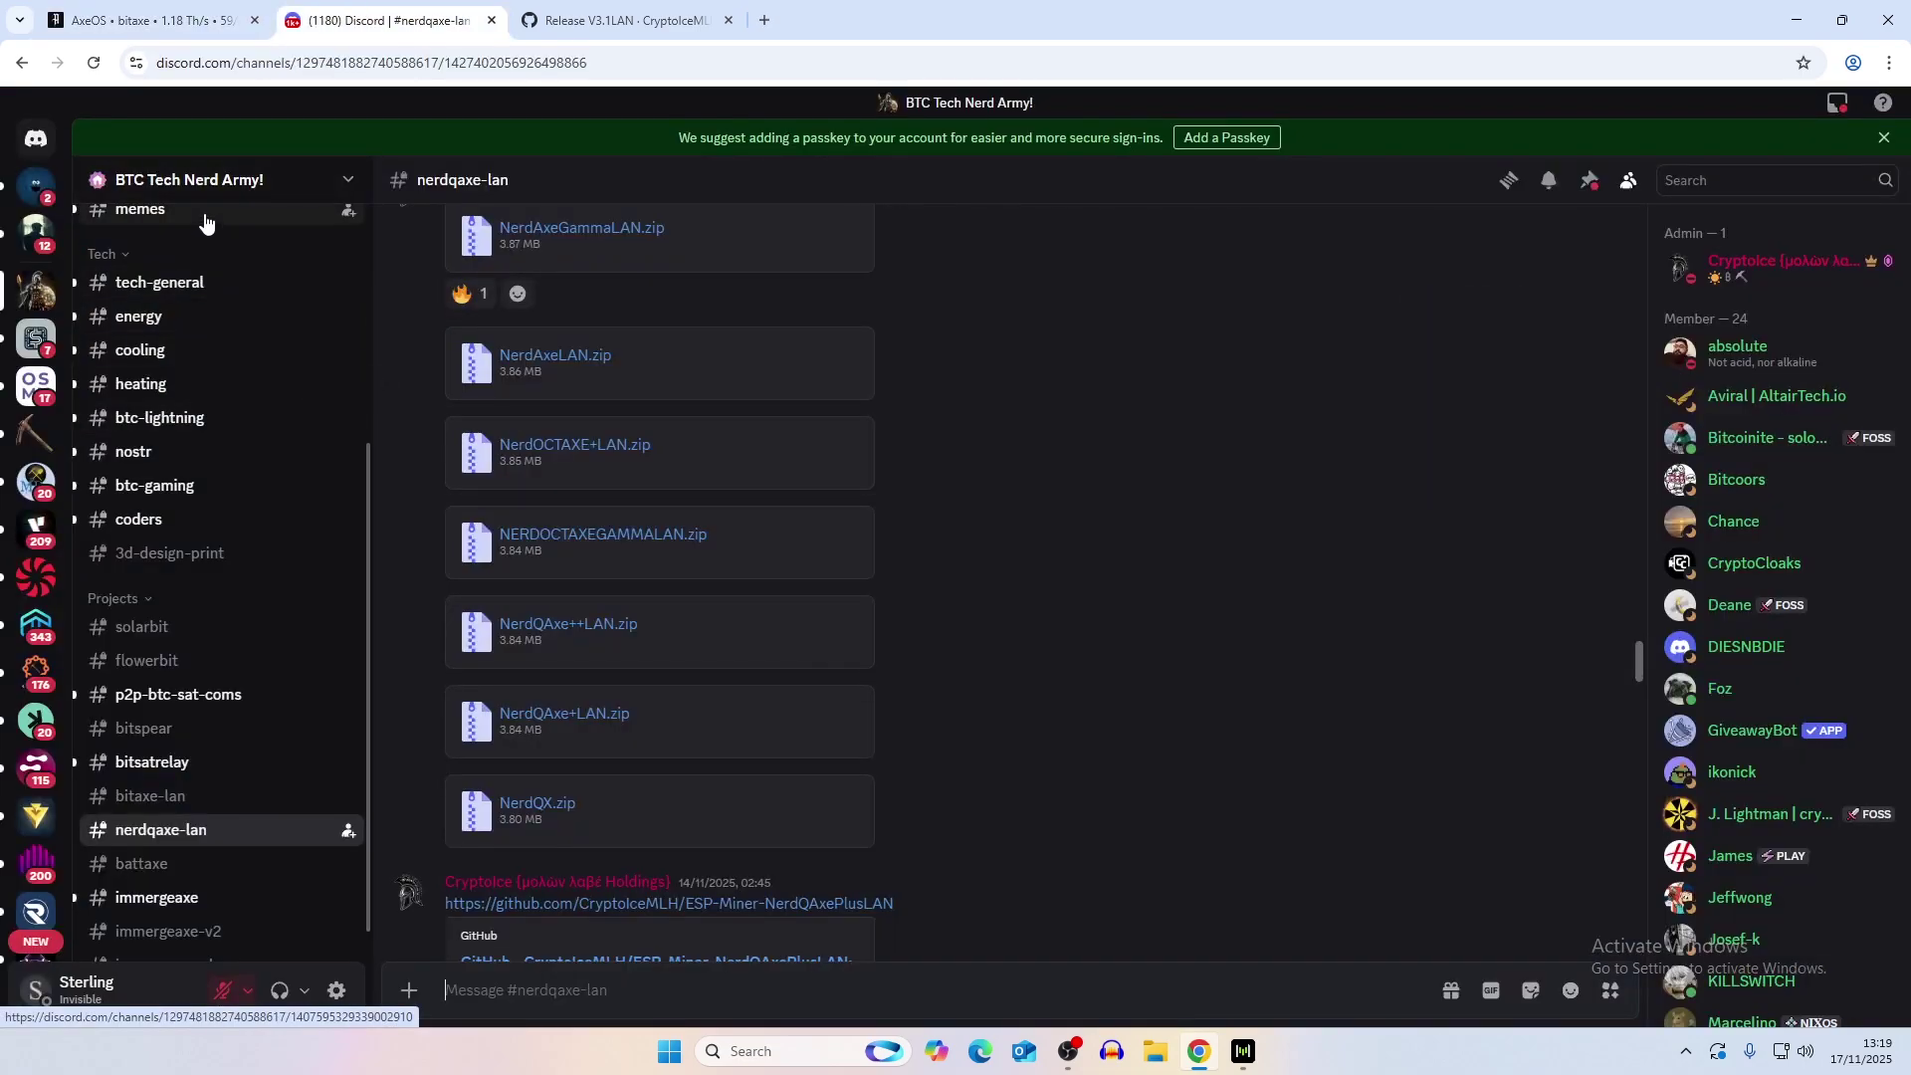
left_click(154, 799)
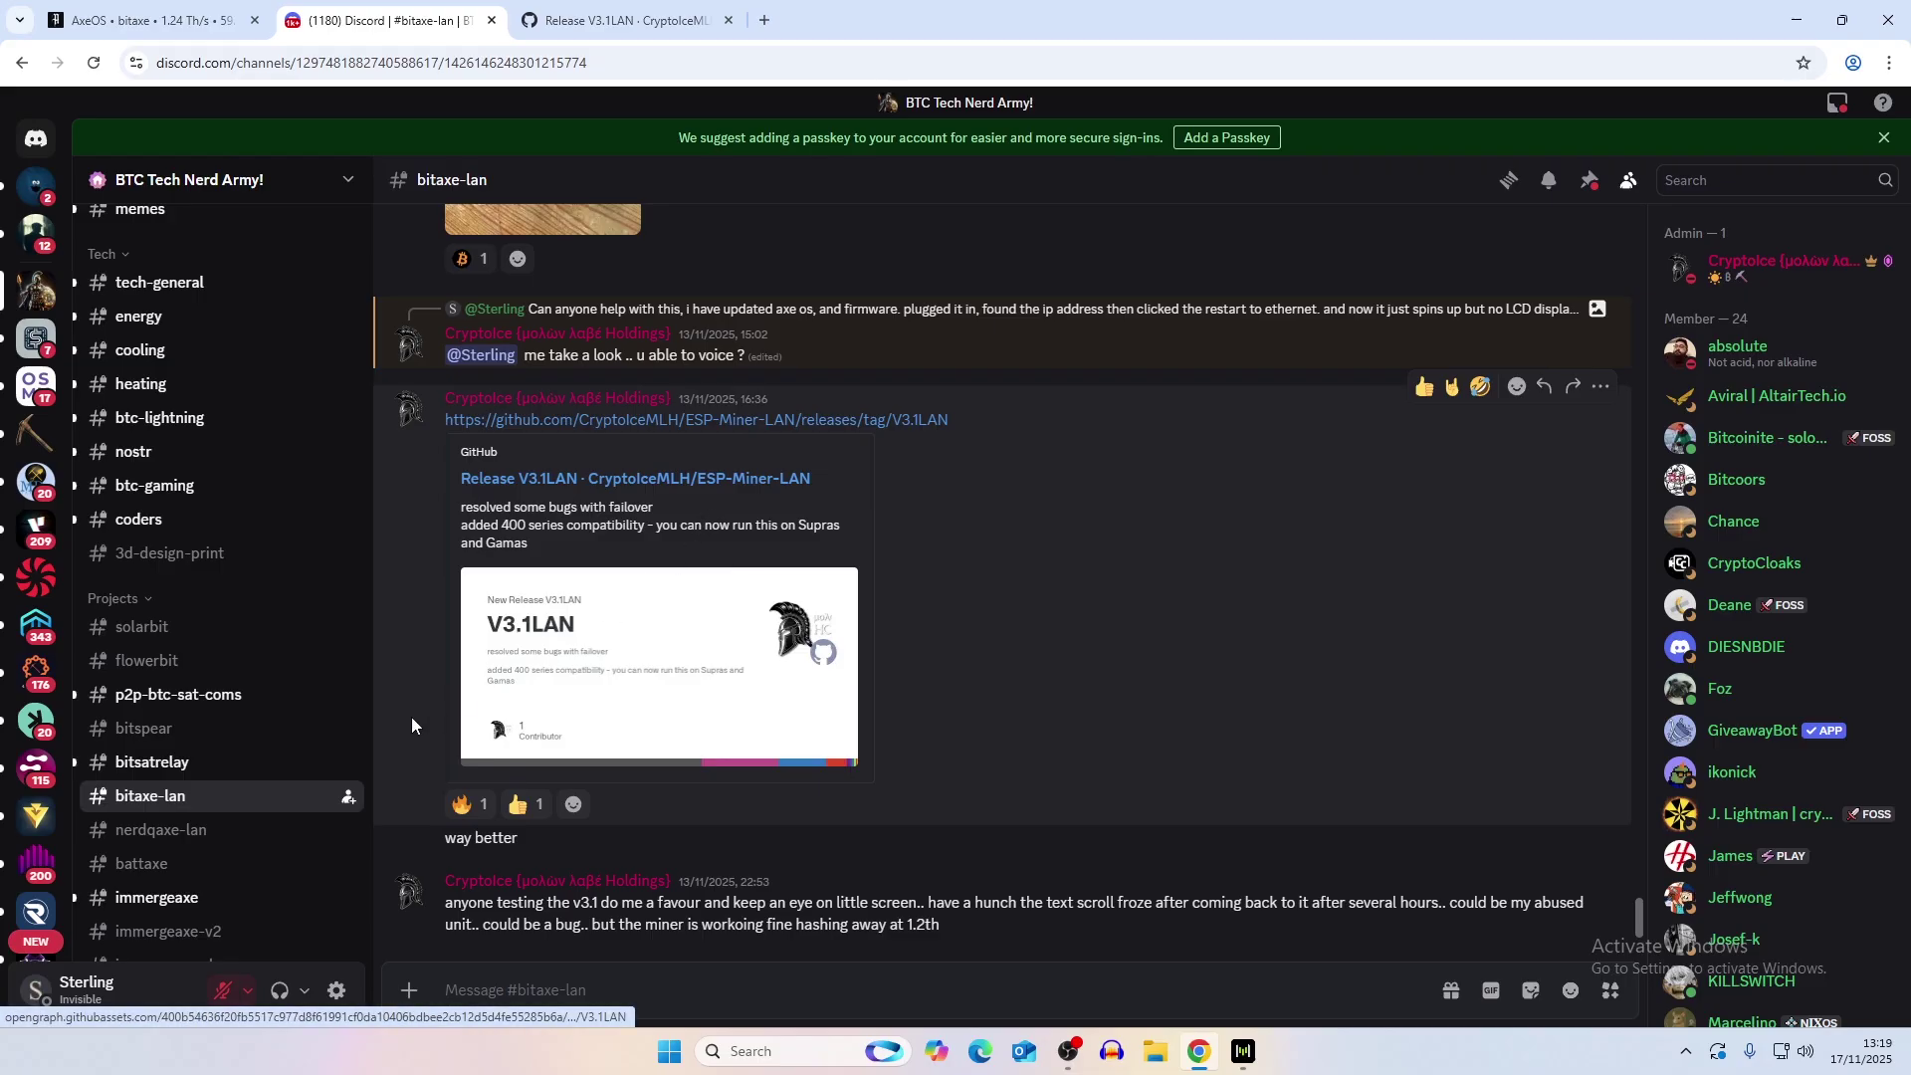
left_click(239, 832)
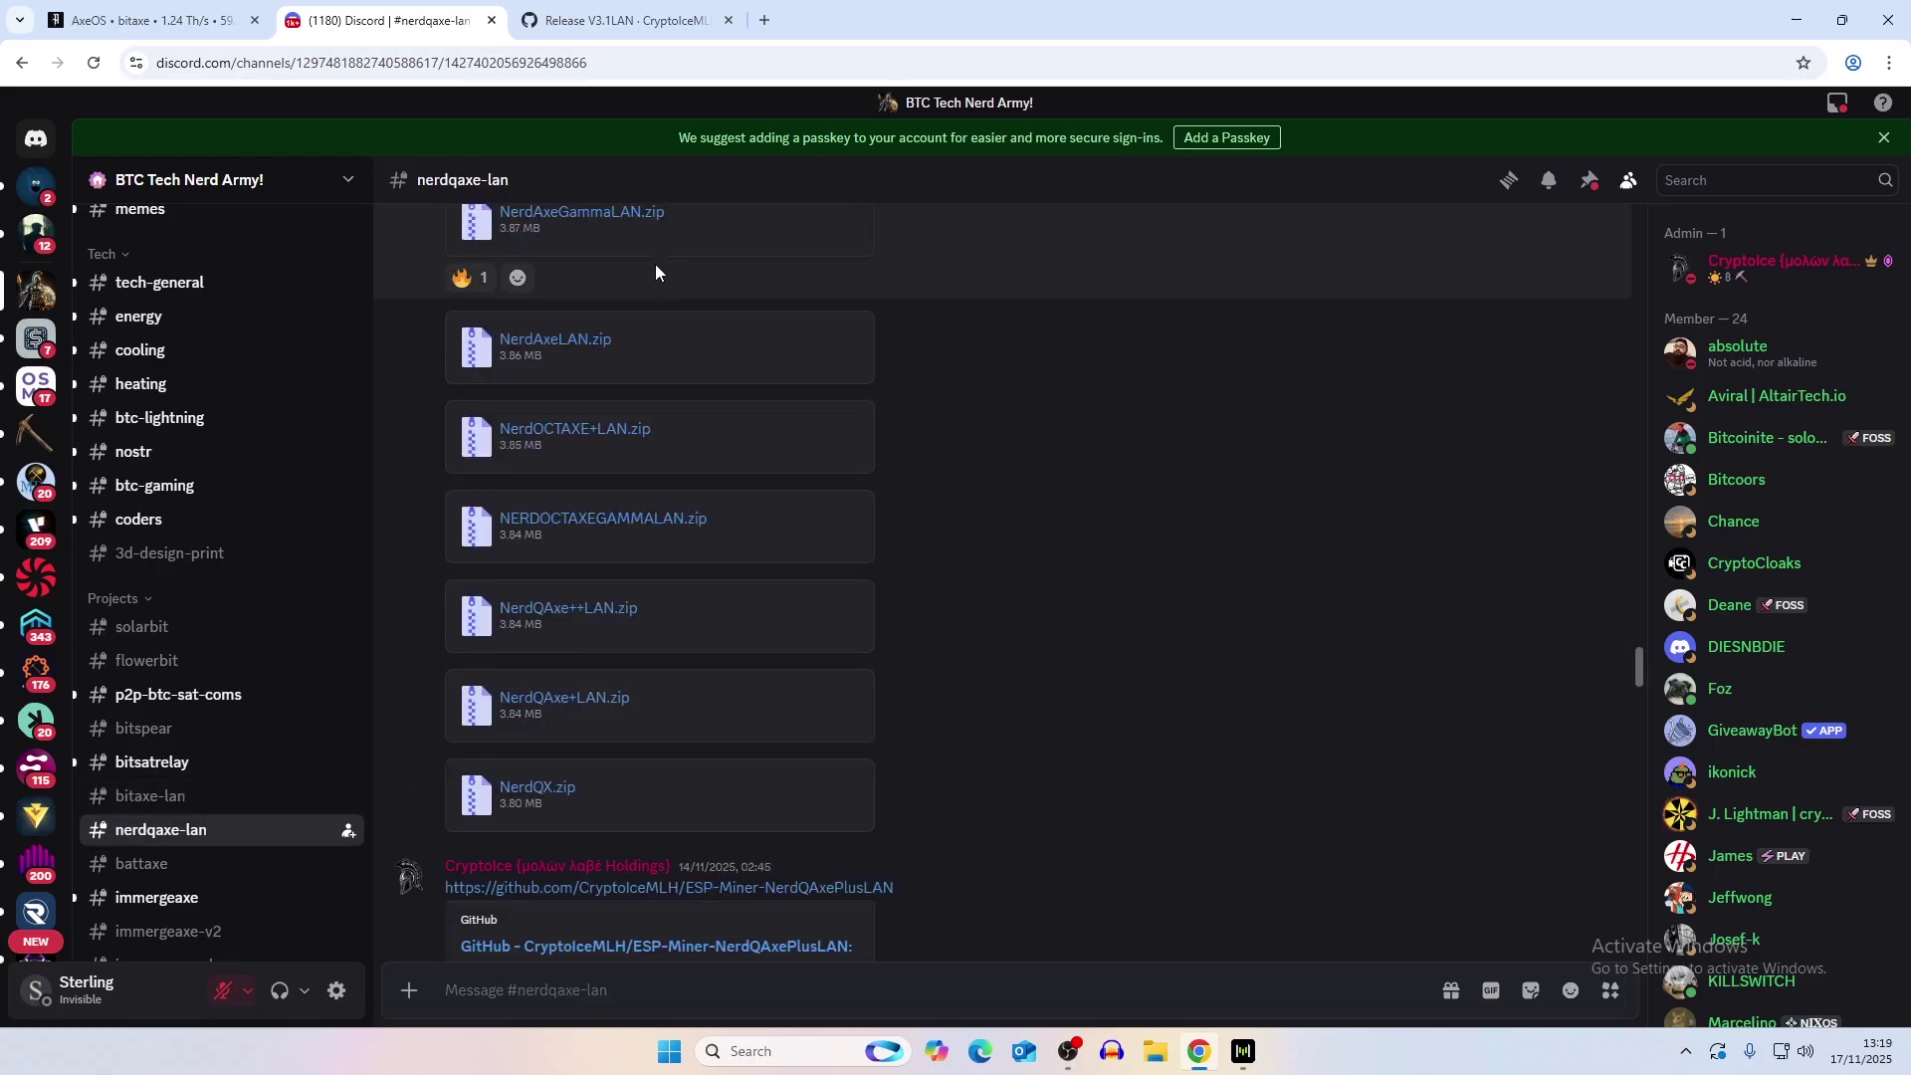
scroll(605, 547, "up", 2)
scroll(637, 446, "down", 2)
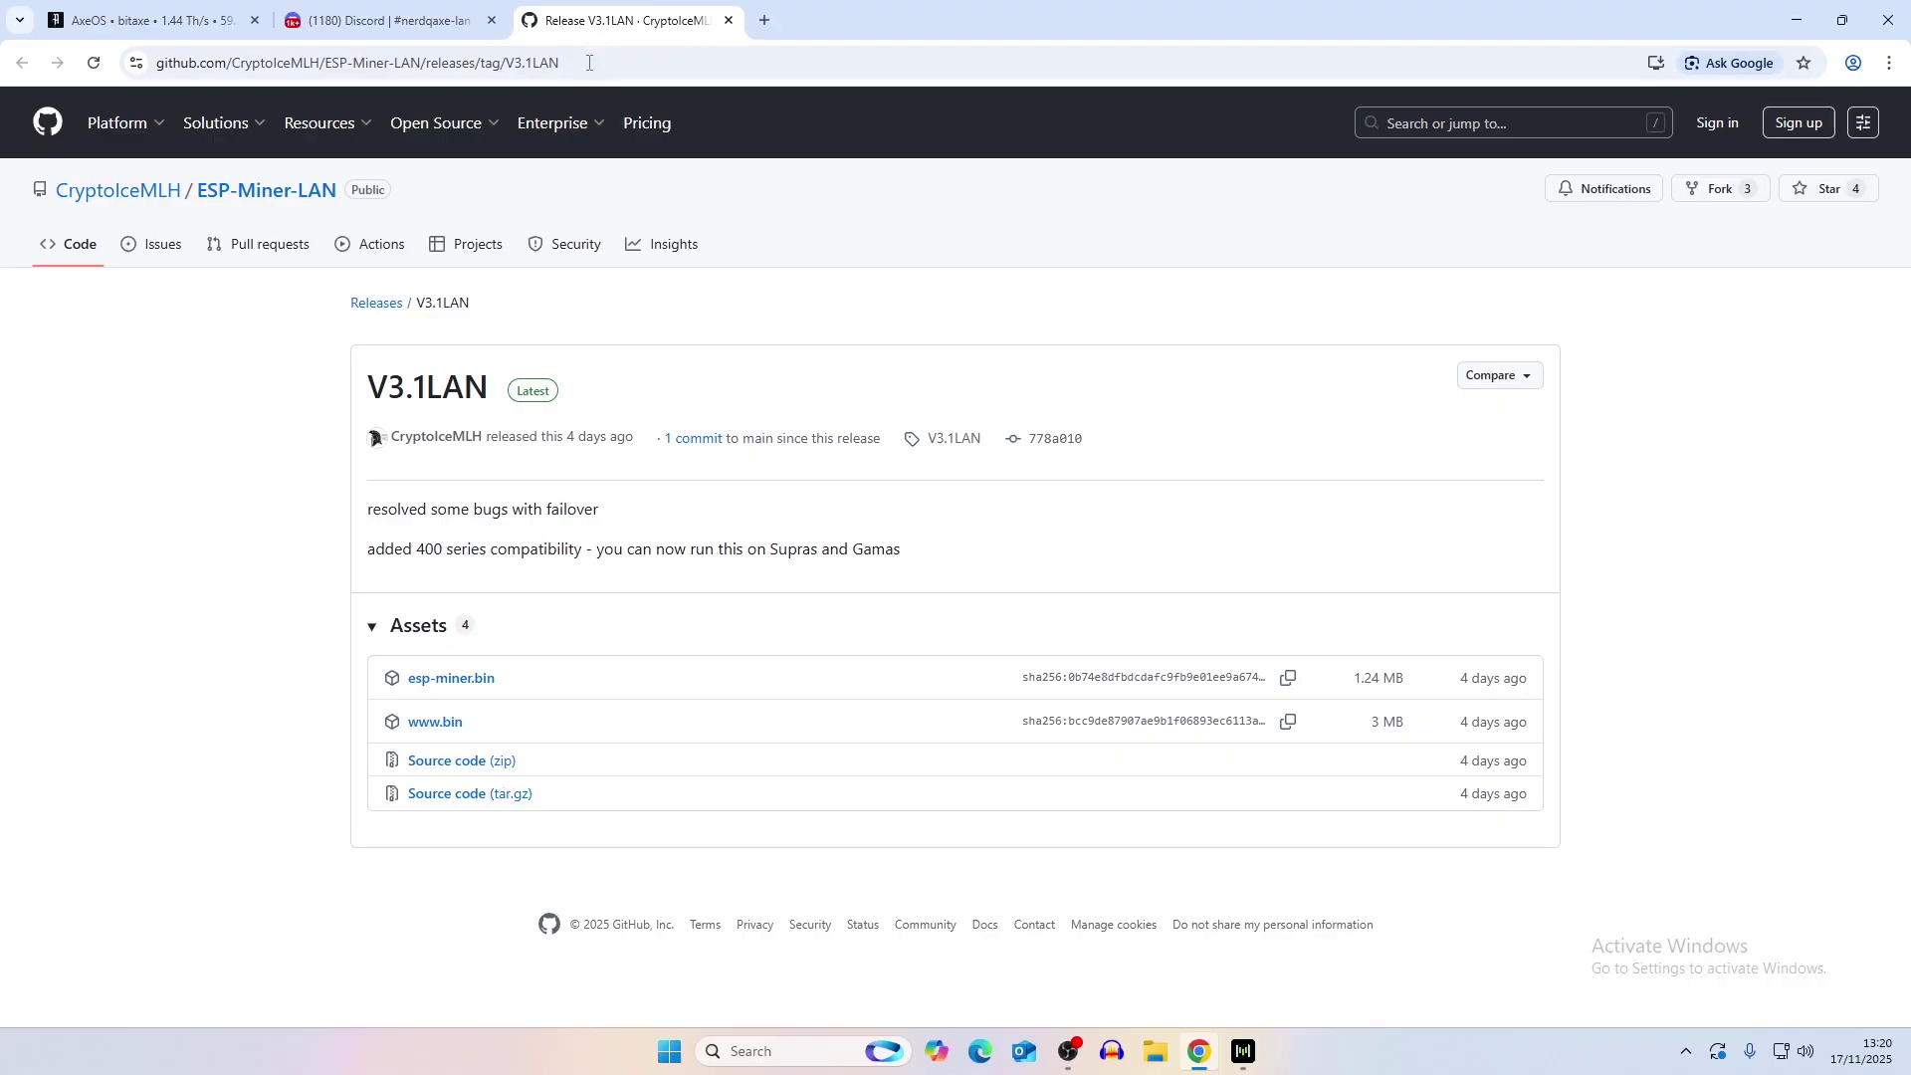
left_click(622, 20)
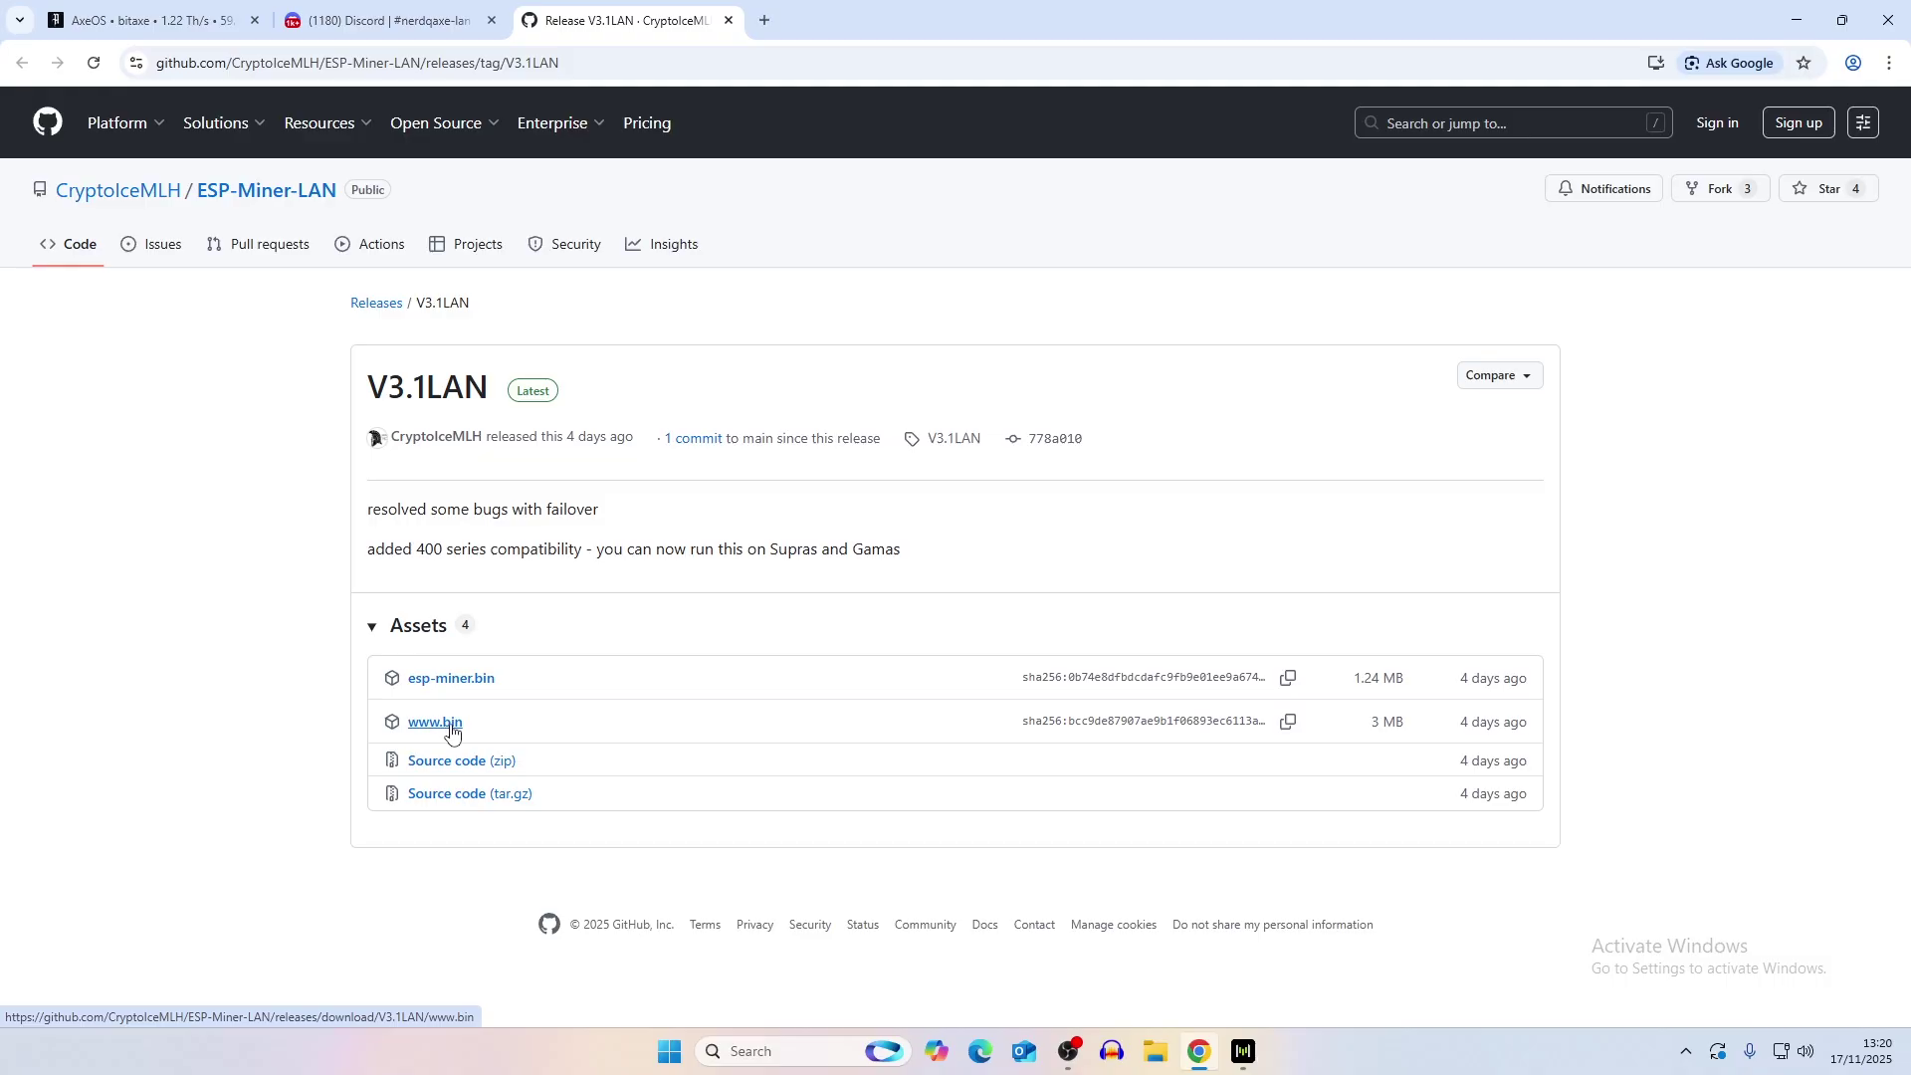
left_click(448, 682)
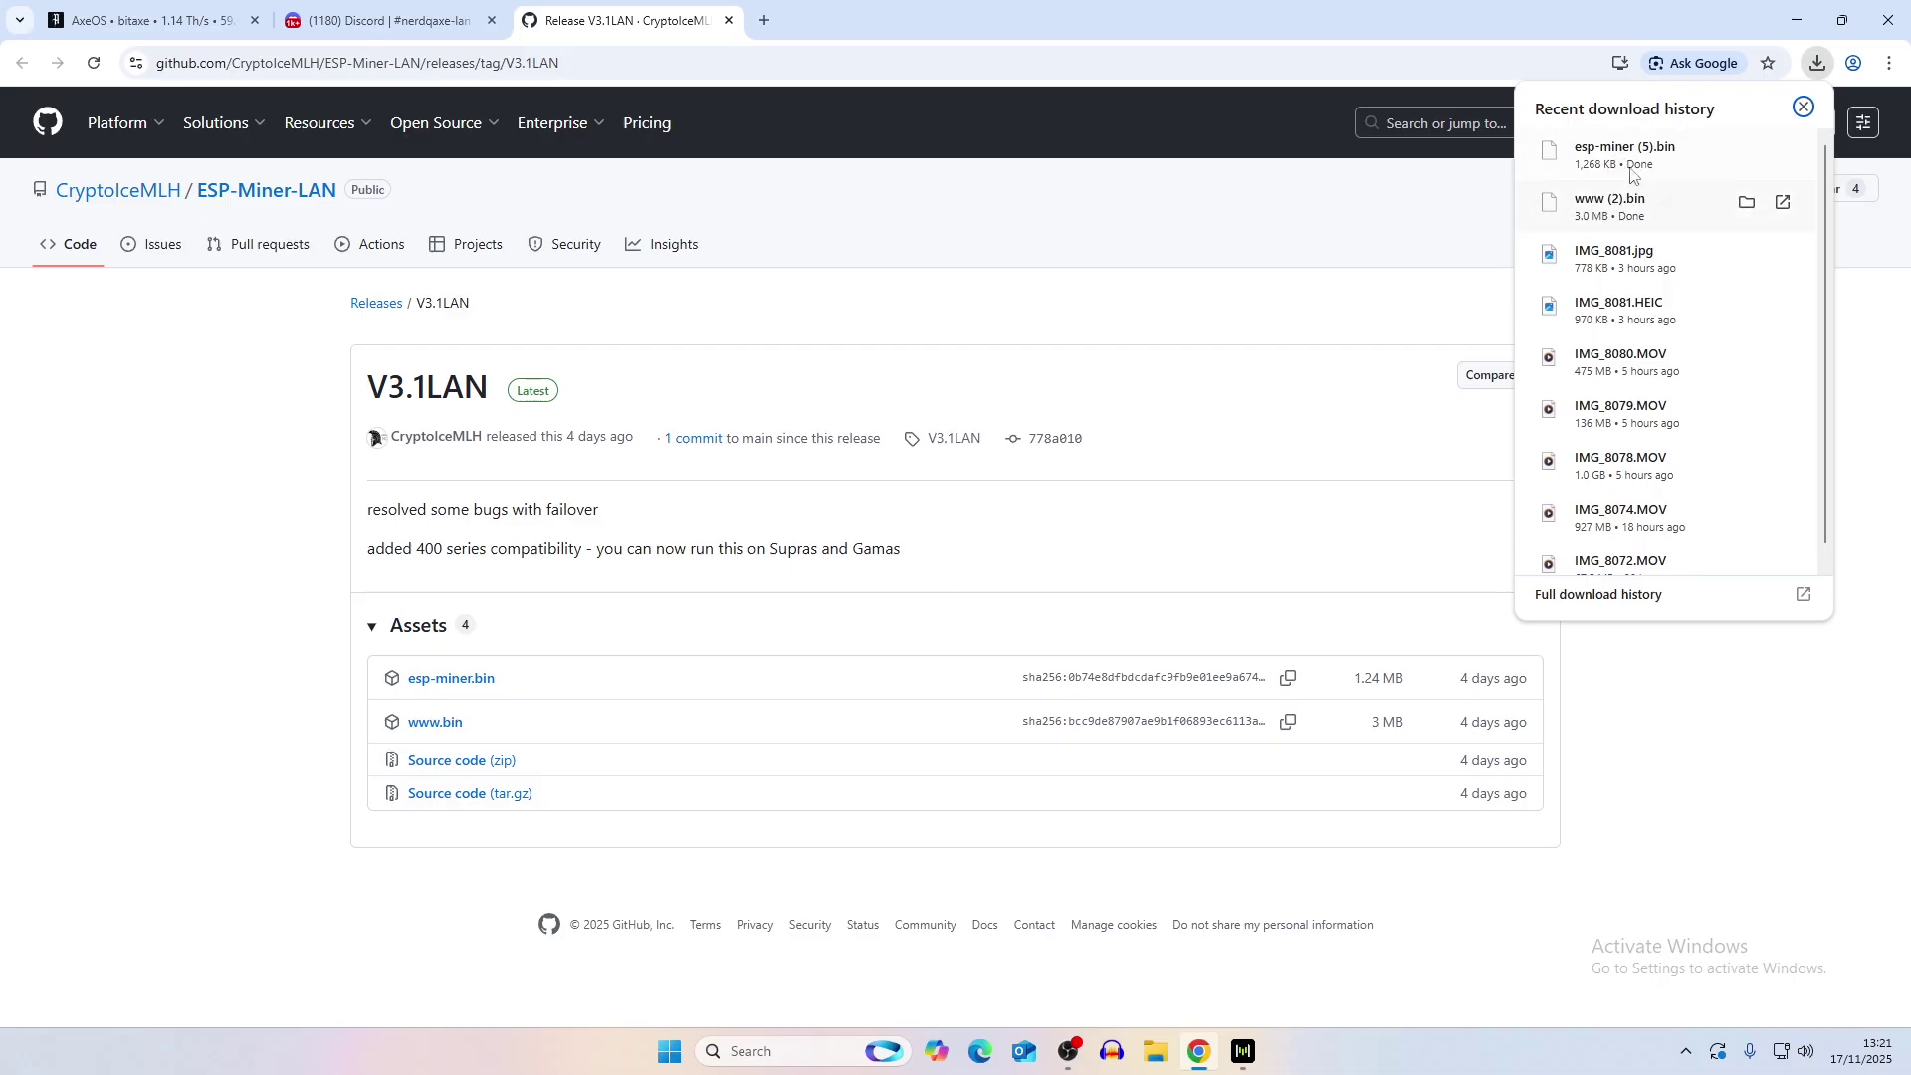
key("ctrl+Tab")
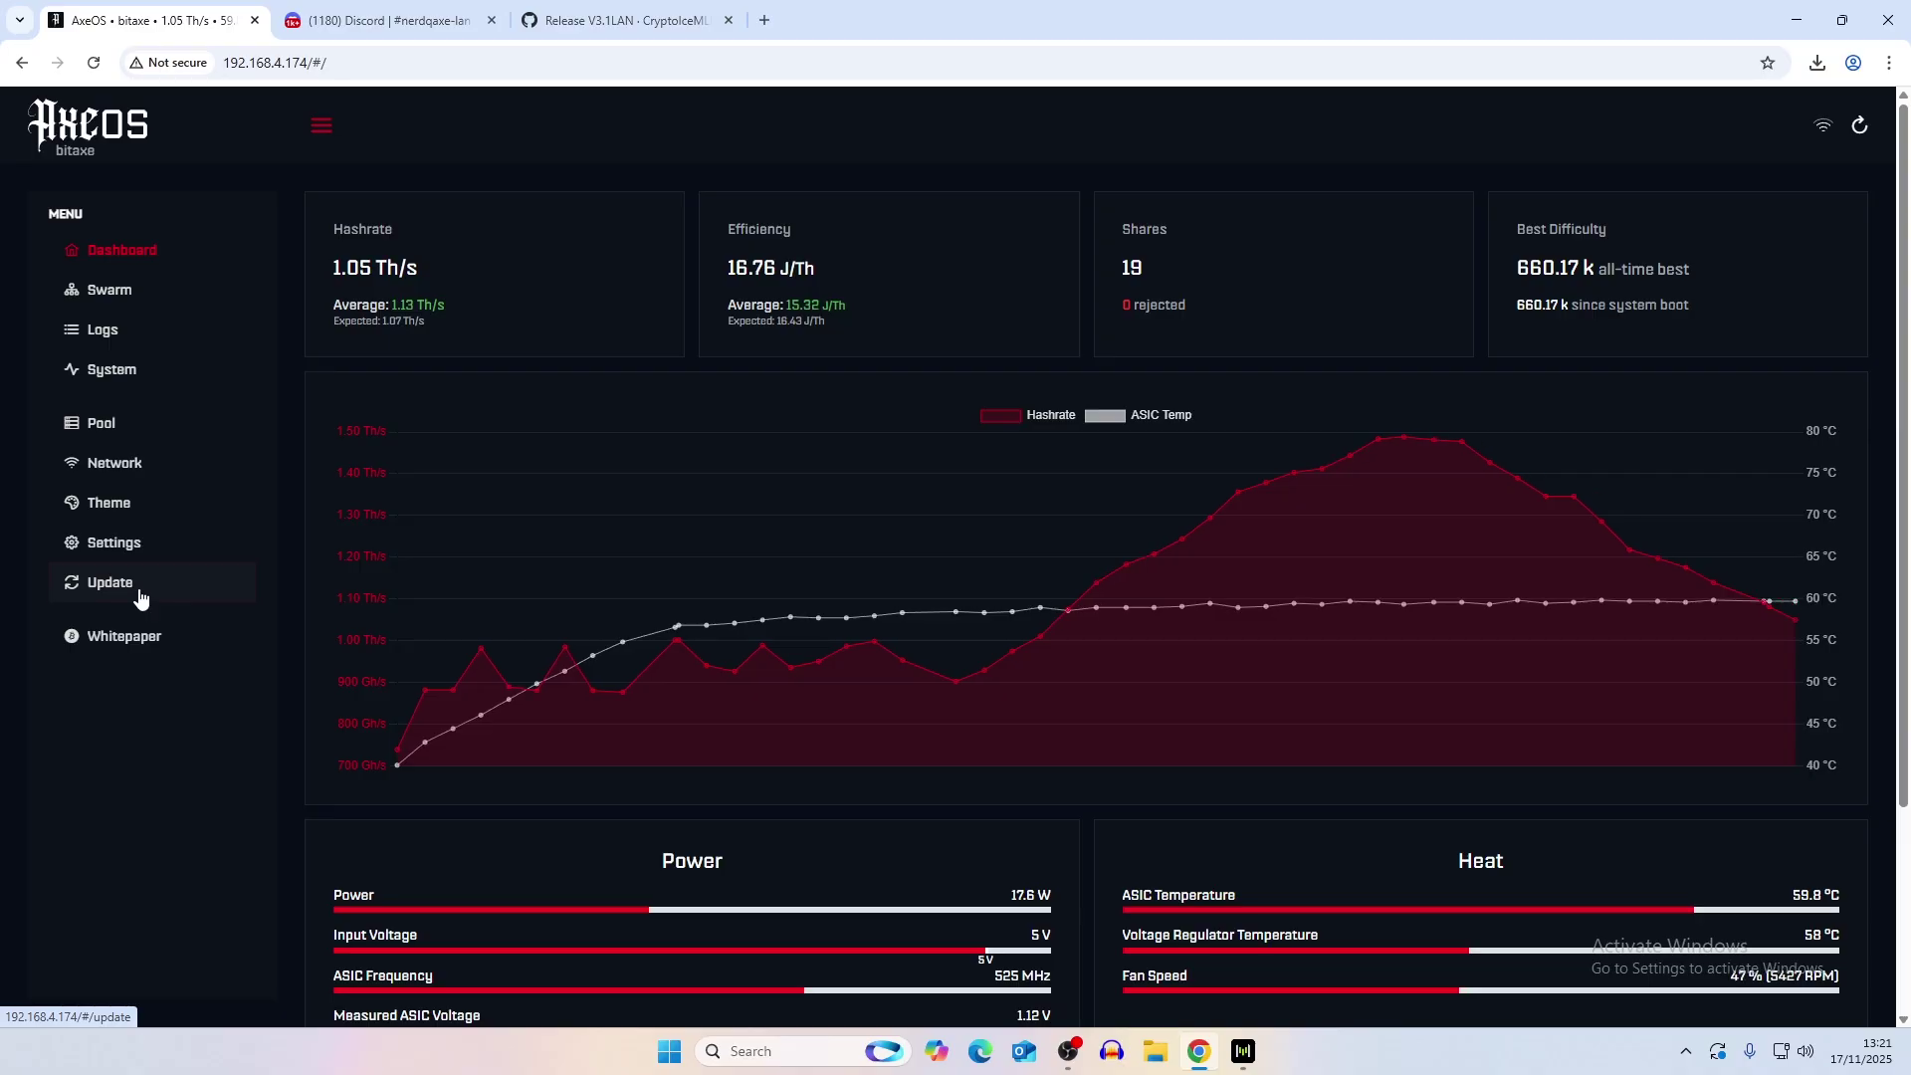
left_click(141, 597)
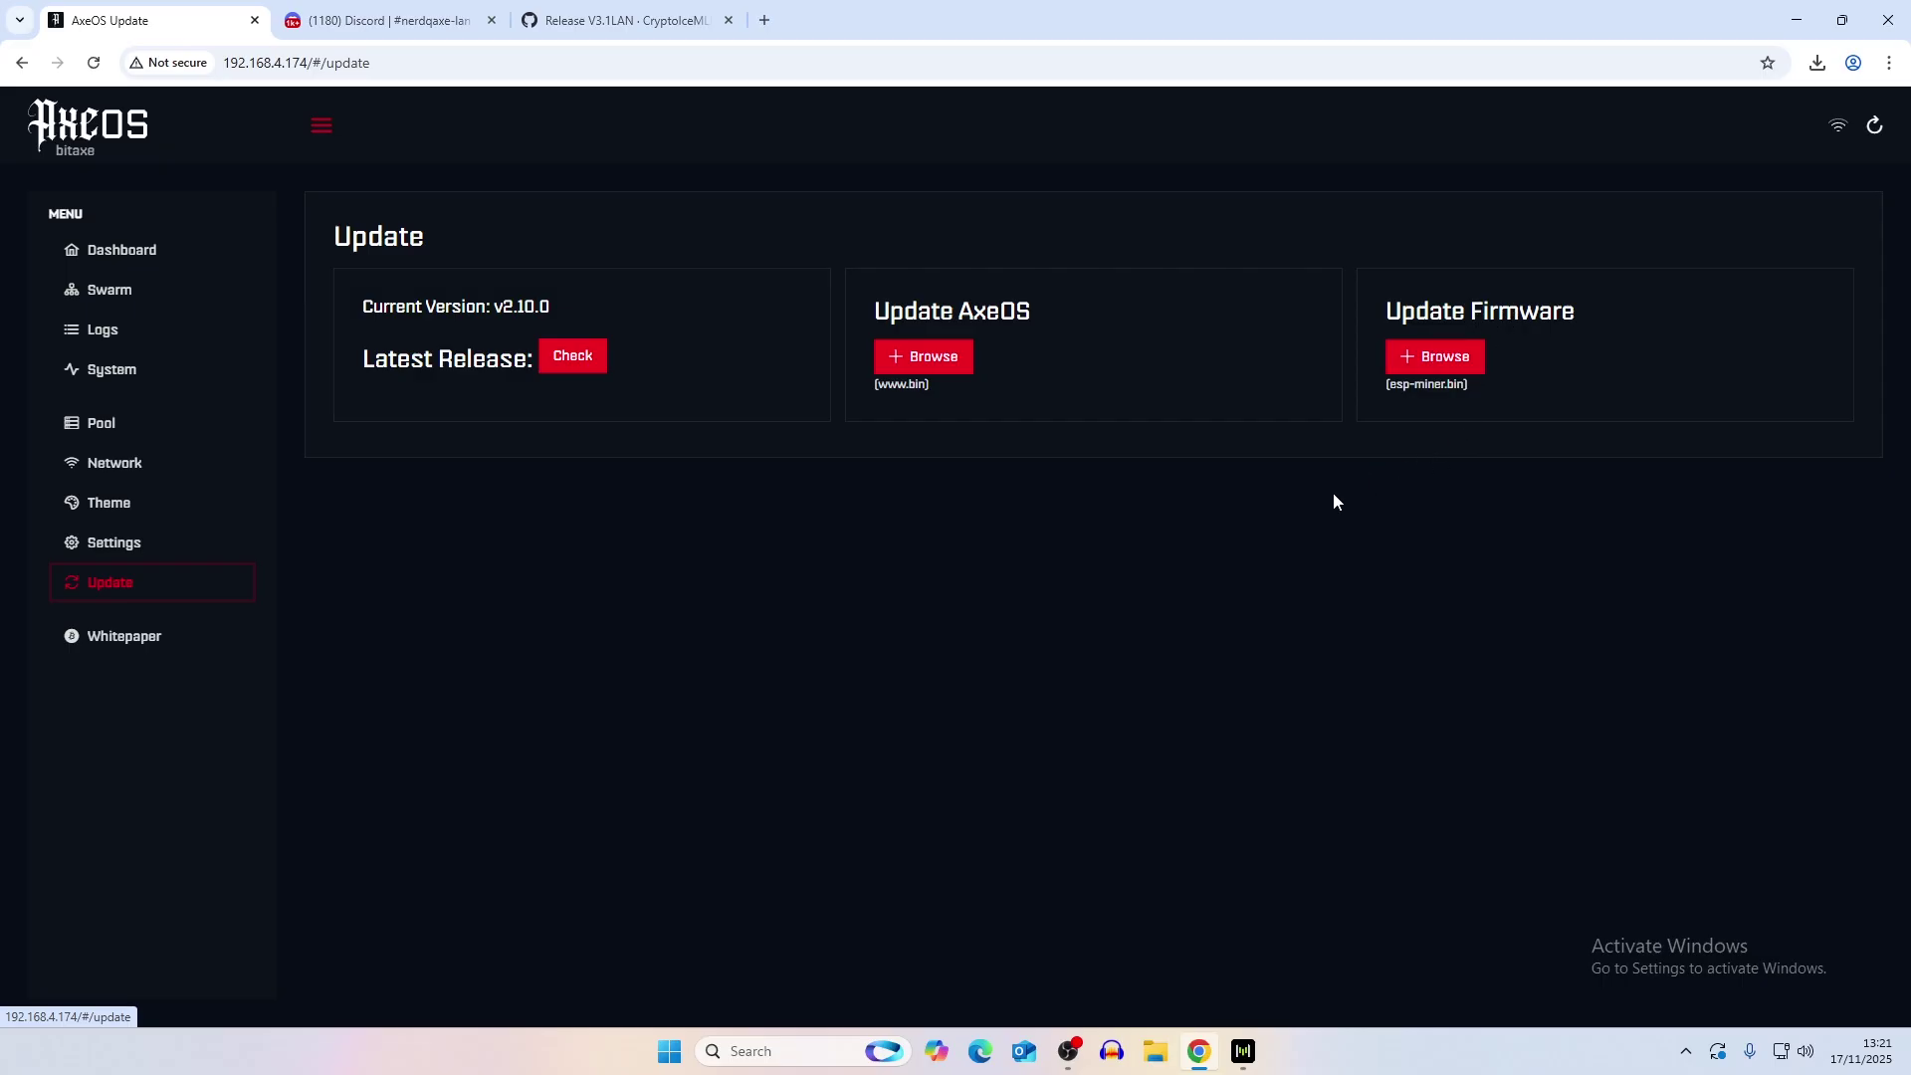
left_click(930, 370)
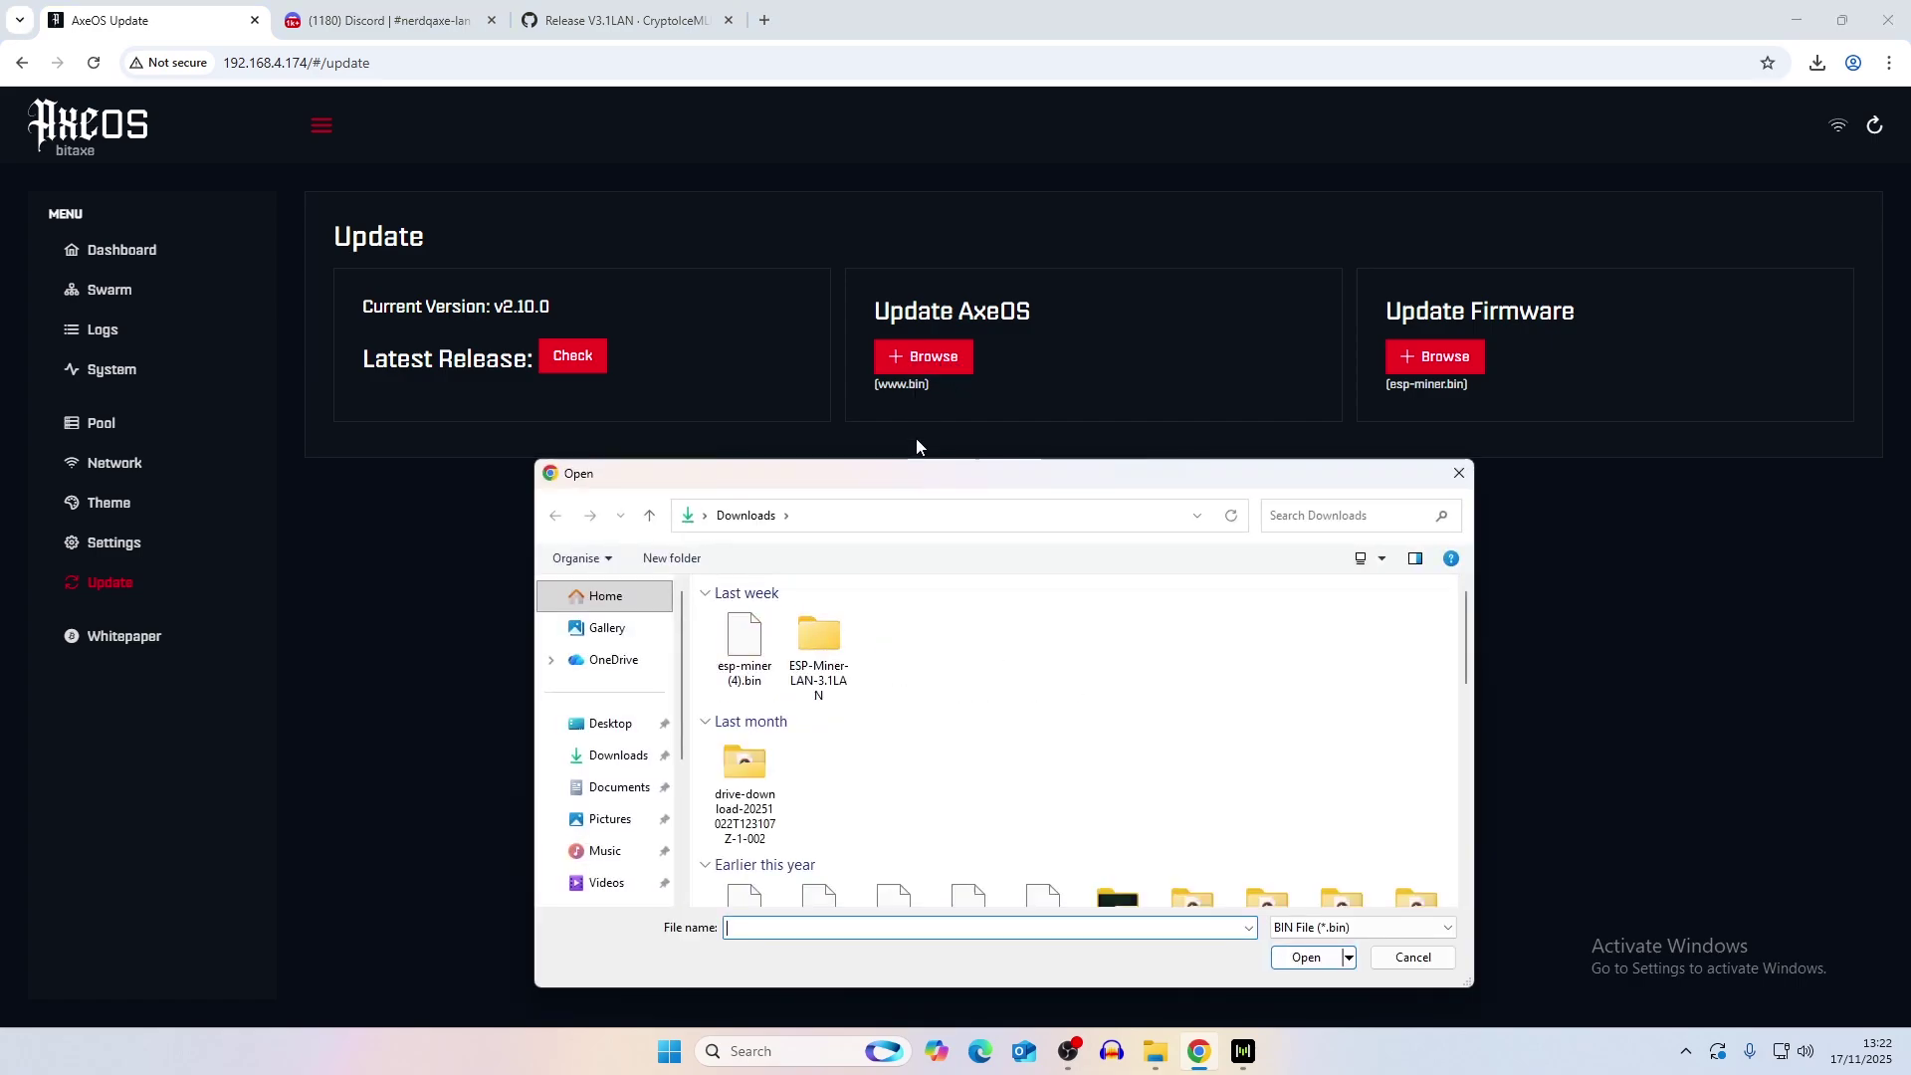
left_click(607, 724)
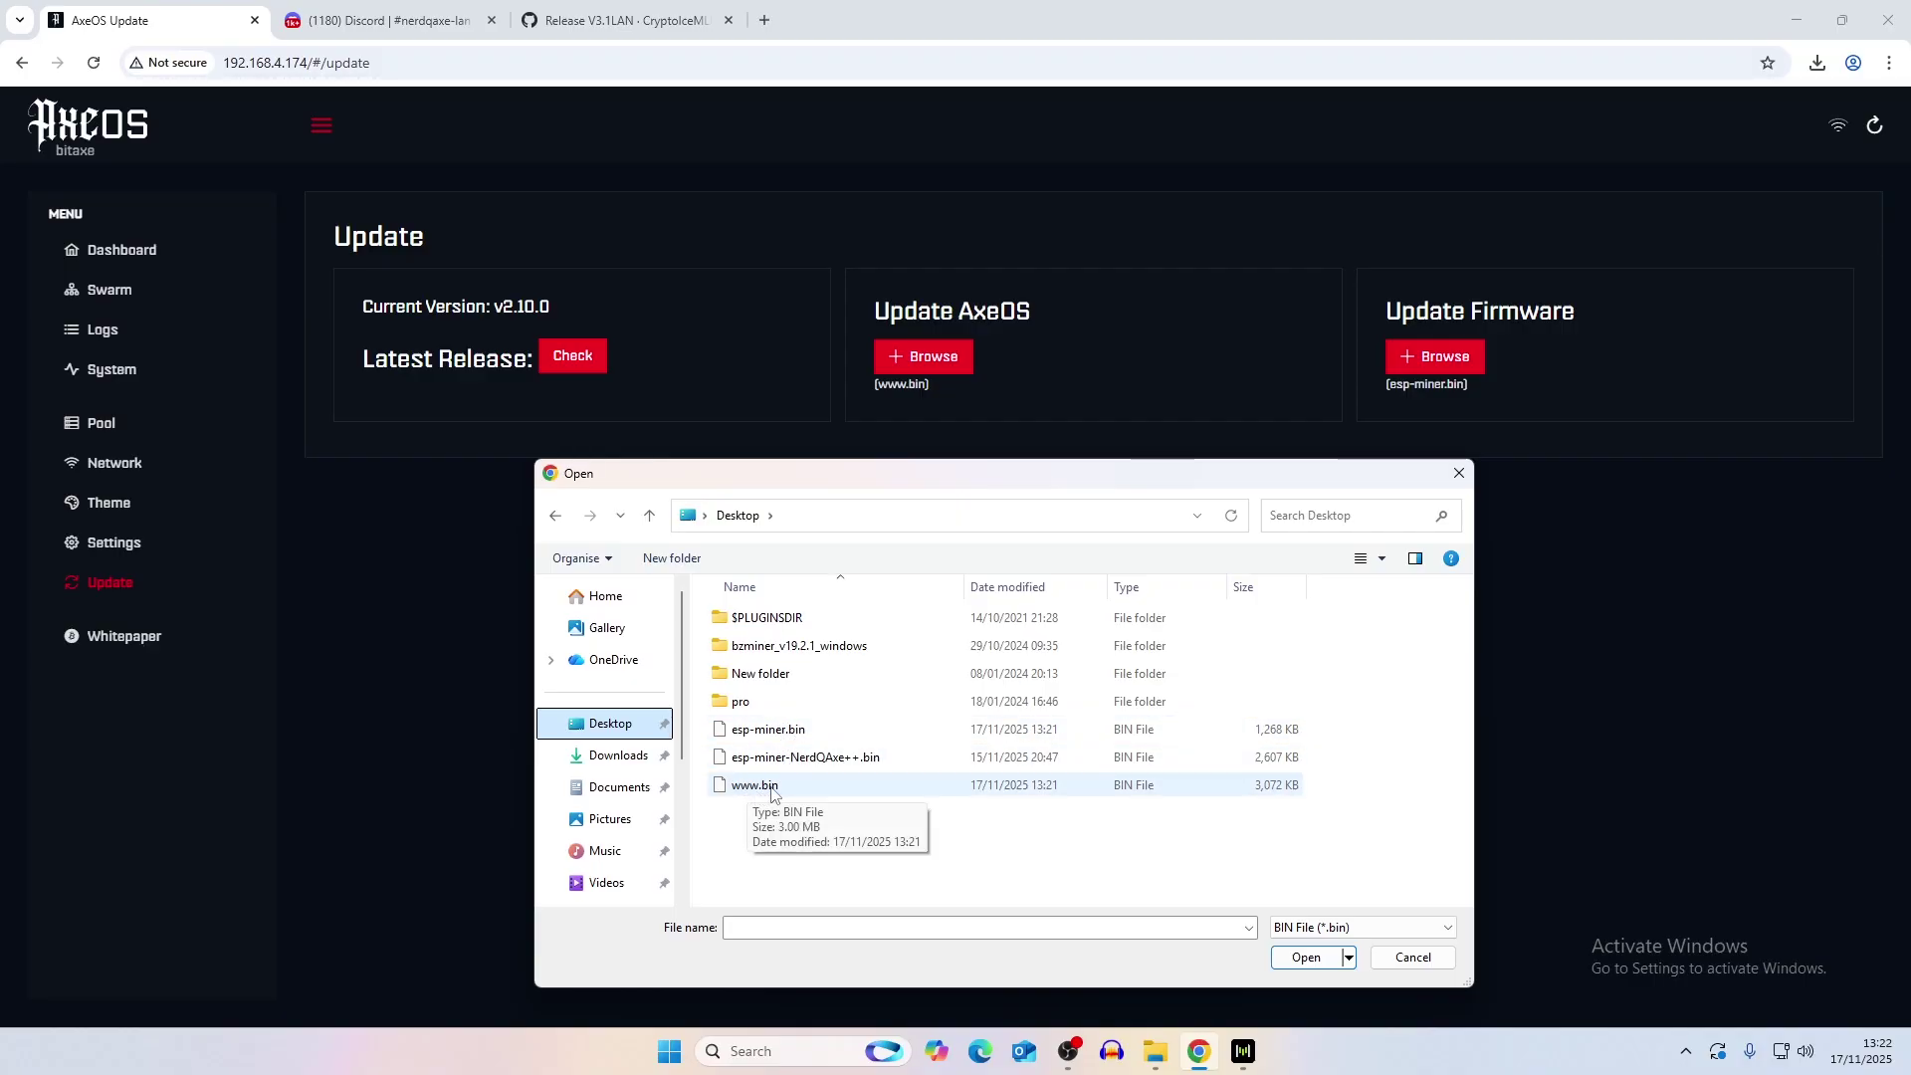
double_click(772, 786)
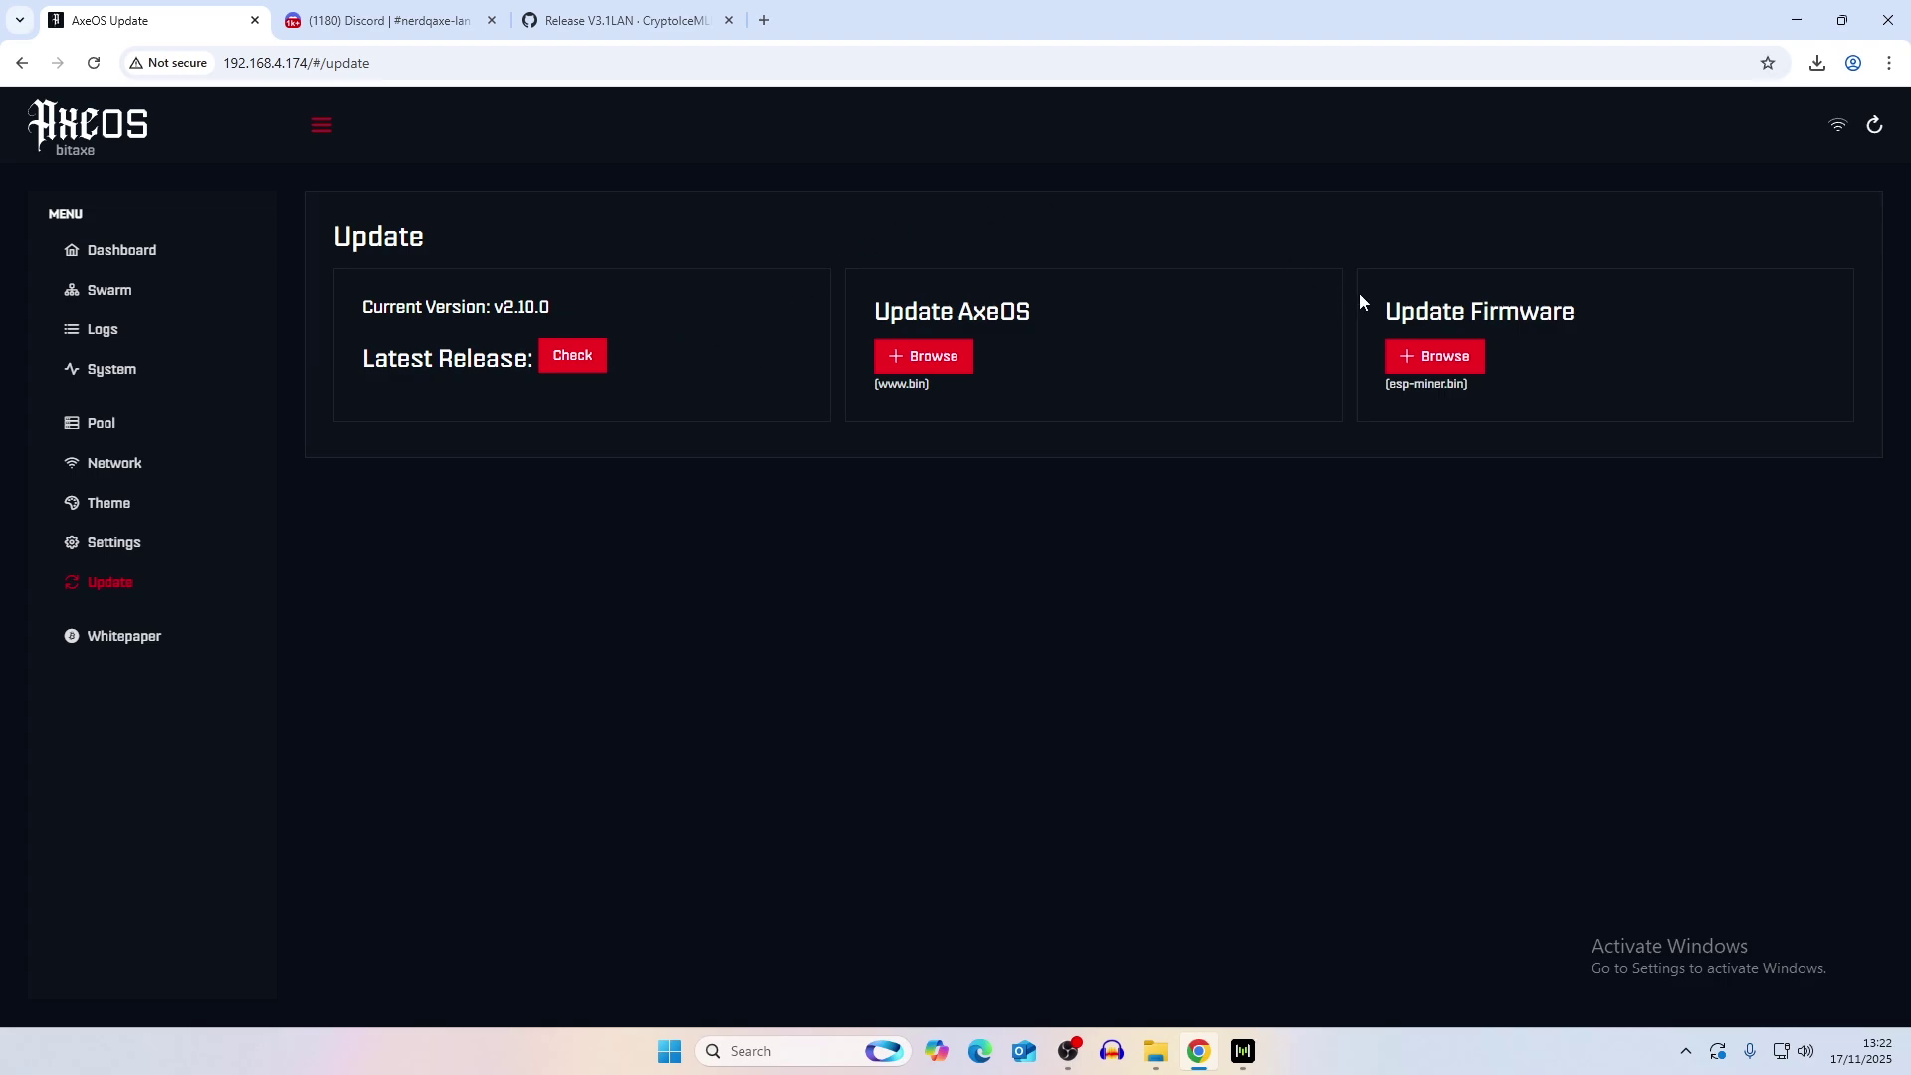
Update the Bitaxe firmware with esp-miner.bin from the Desktop folder and reload the update page.
left_click(1450, 364)
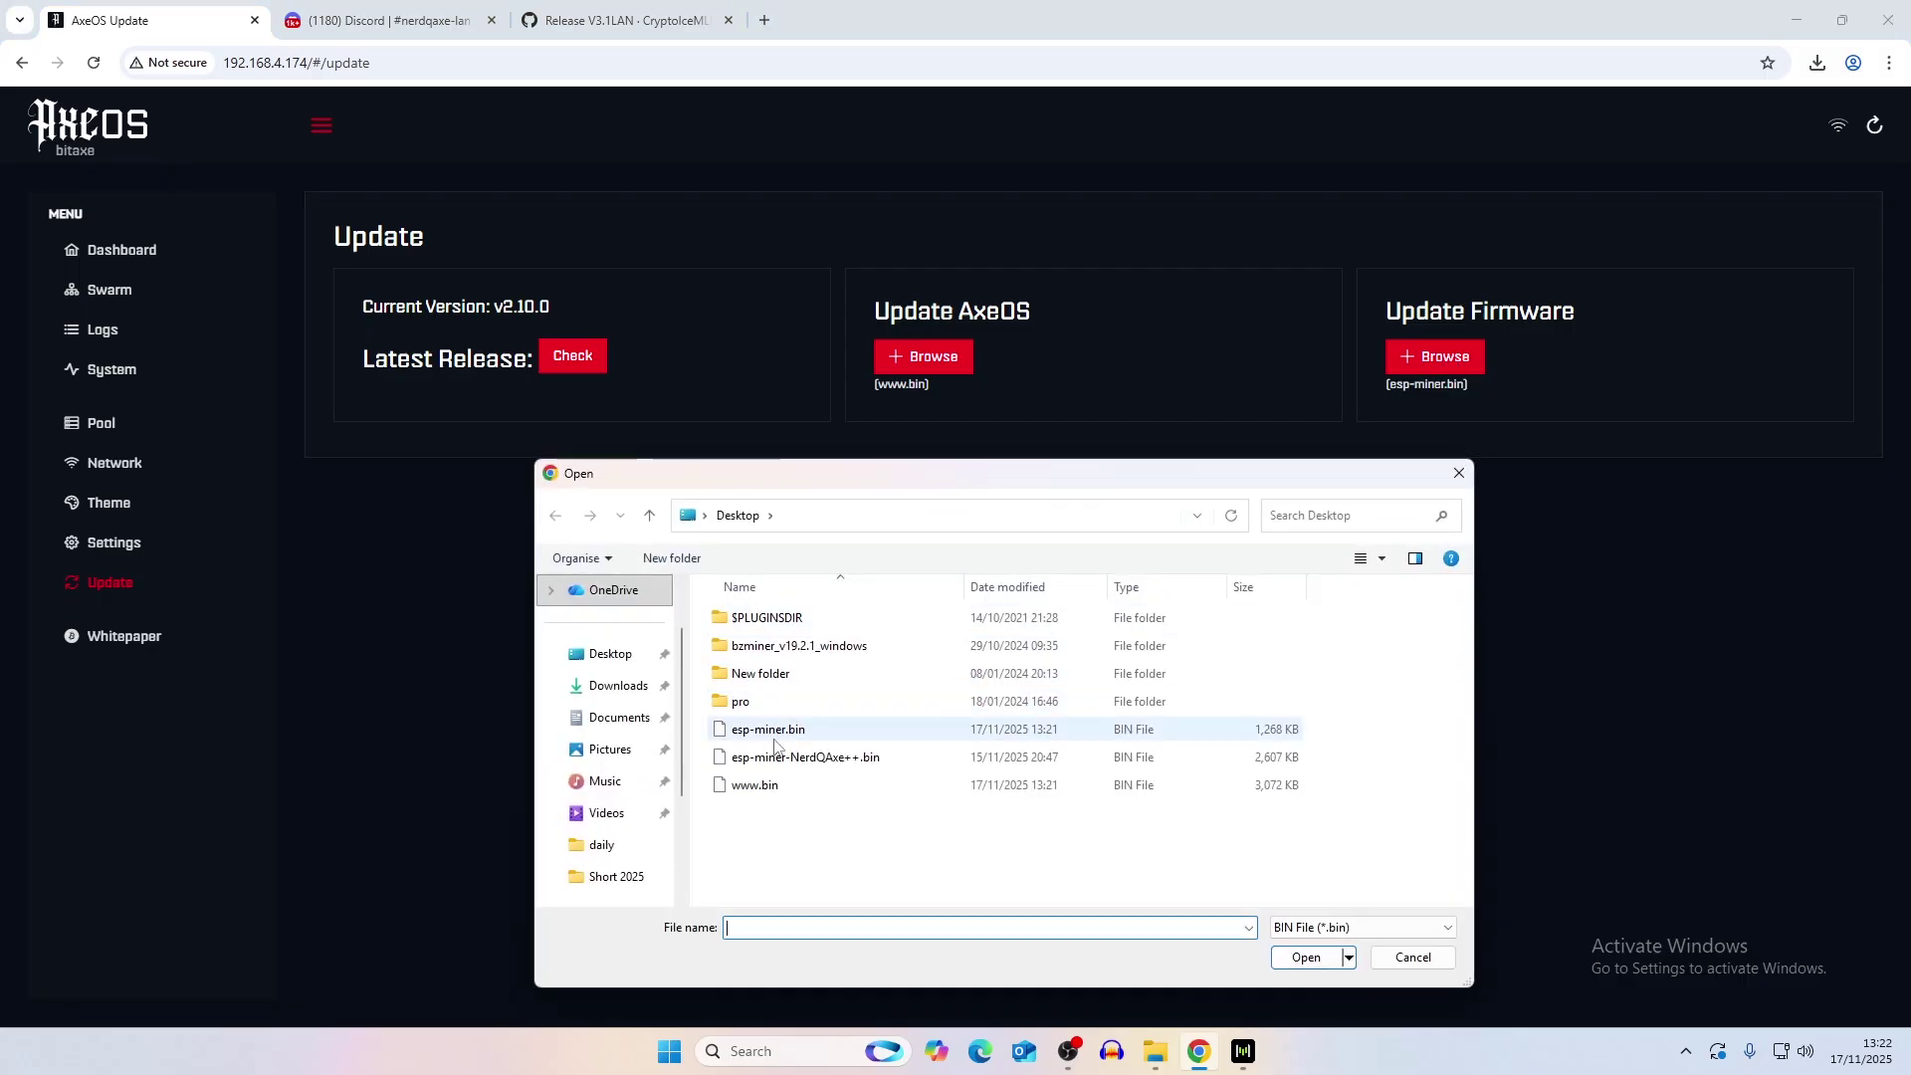
double_click(775, 736)
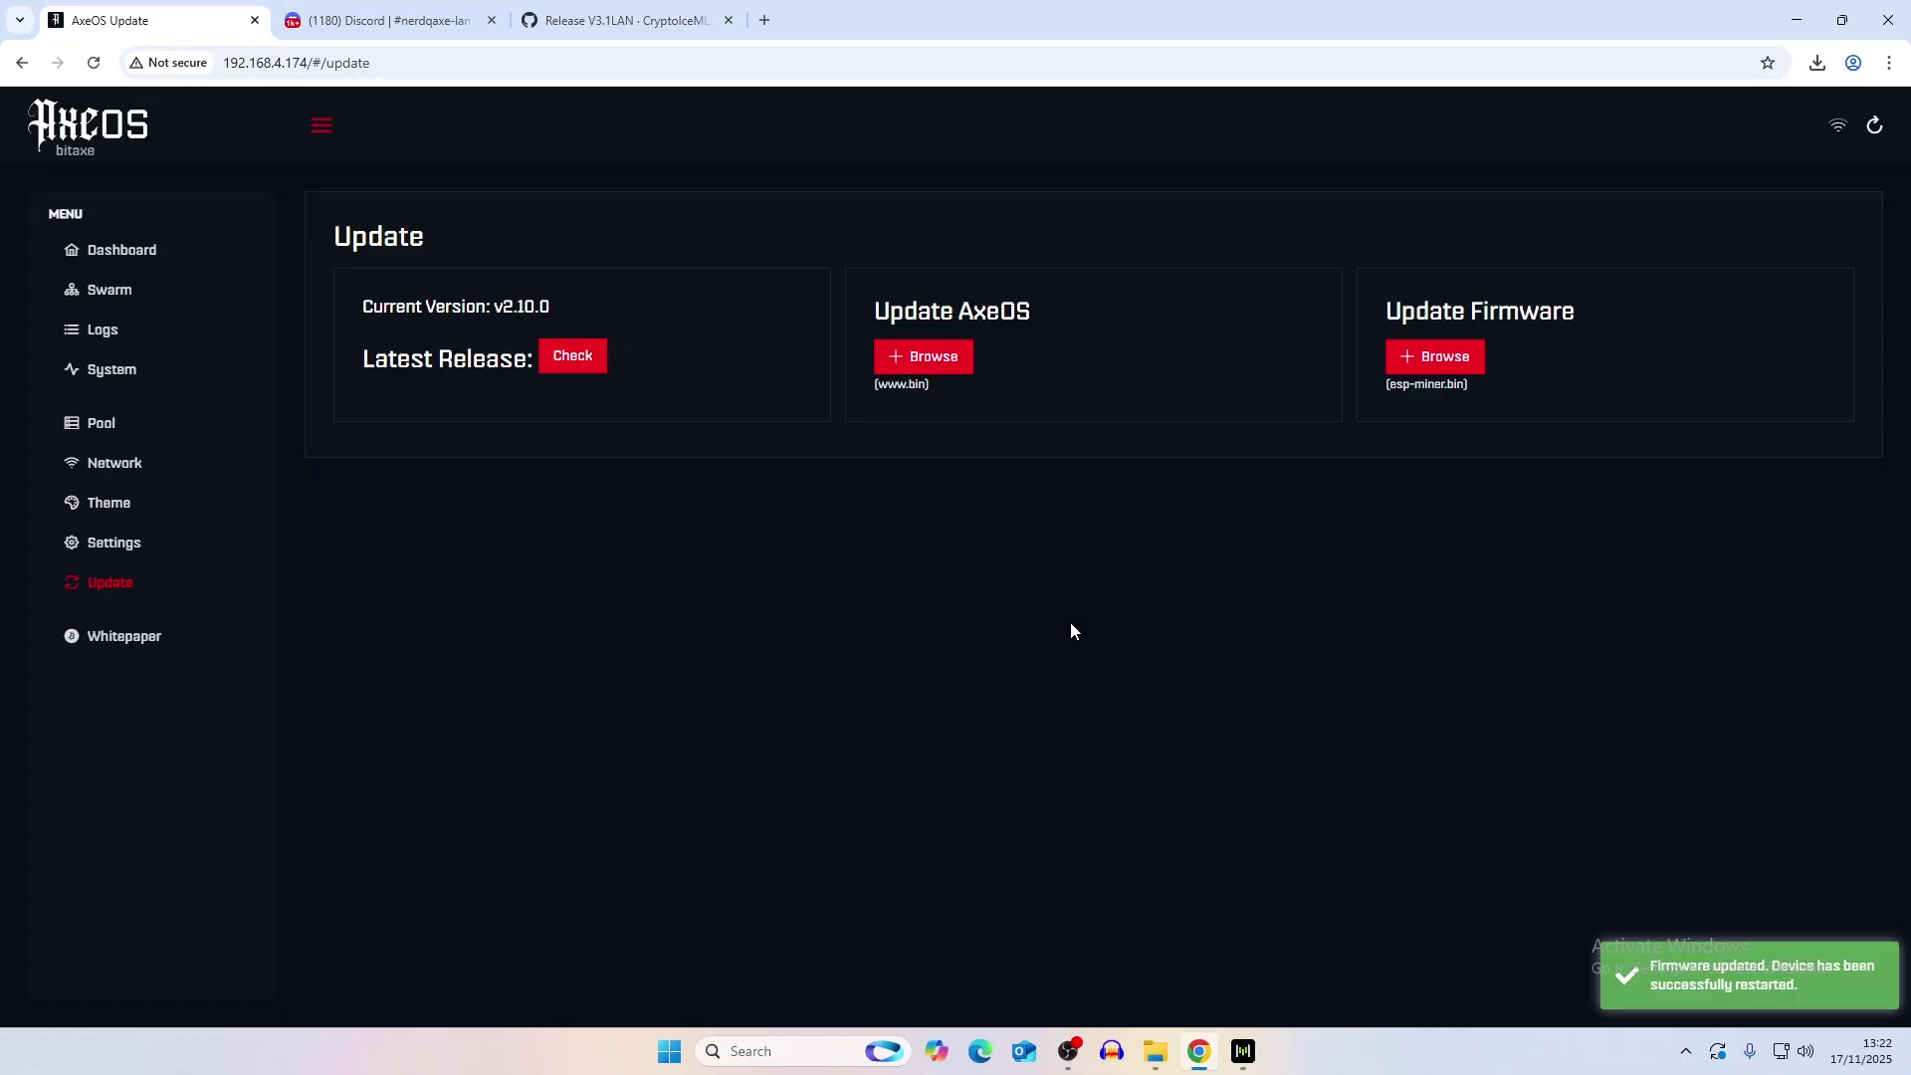
left_click(96, 65)
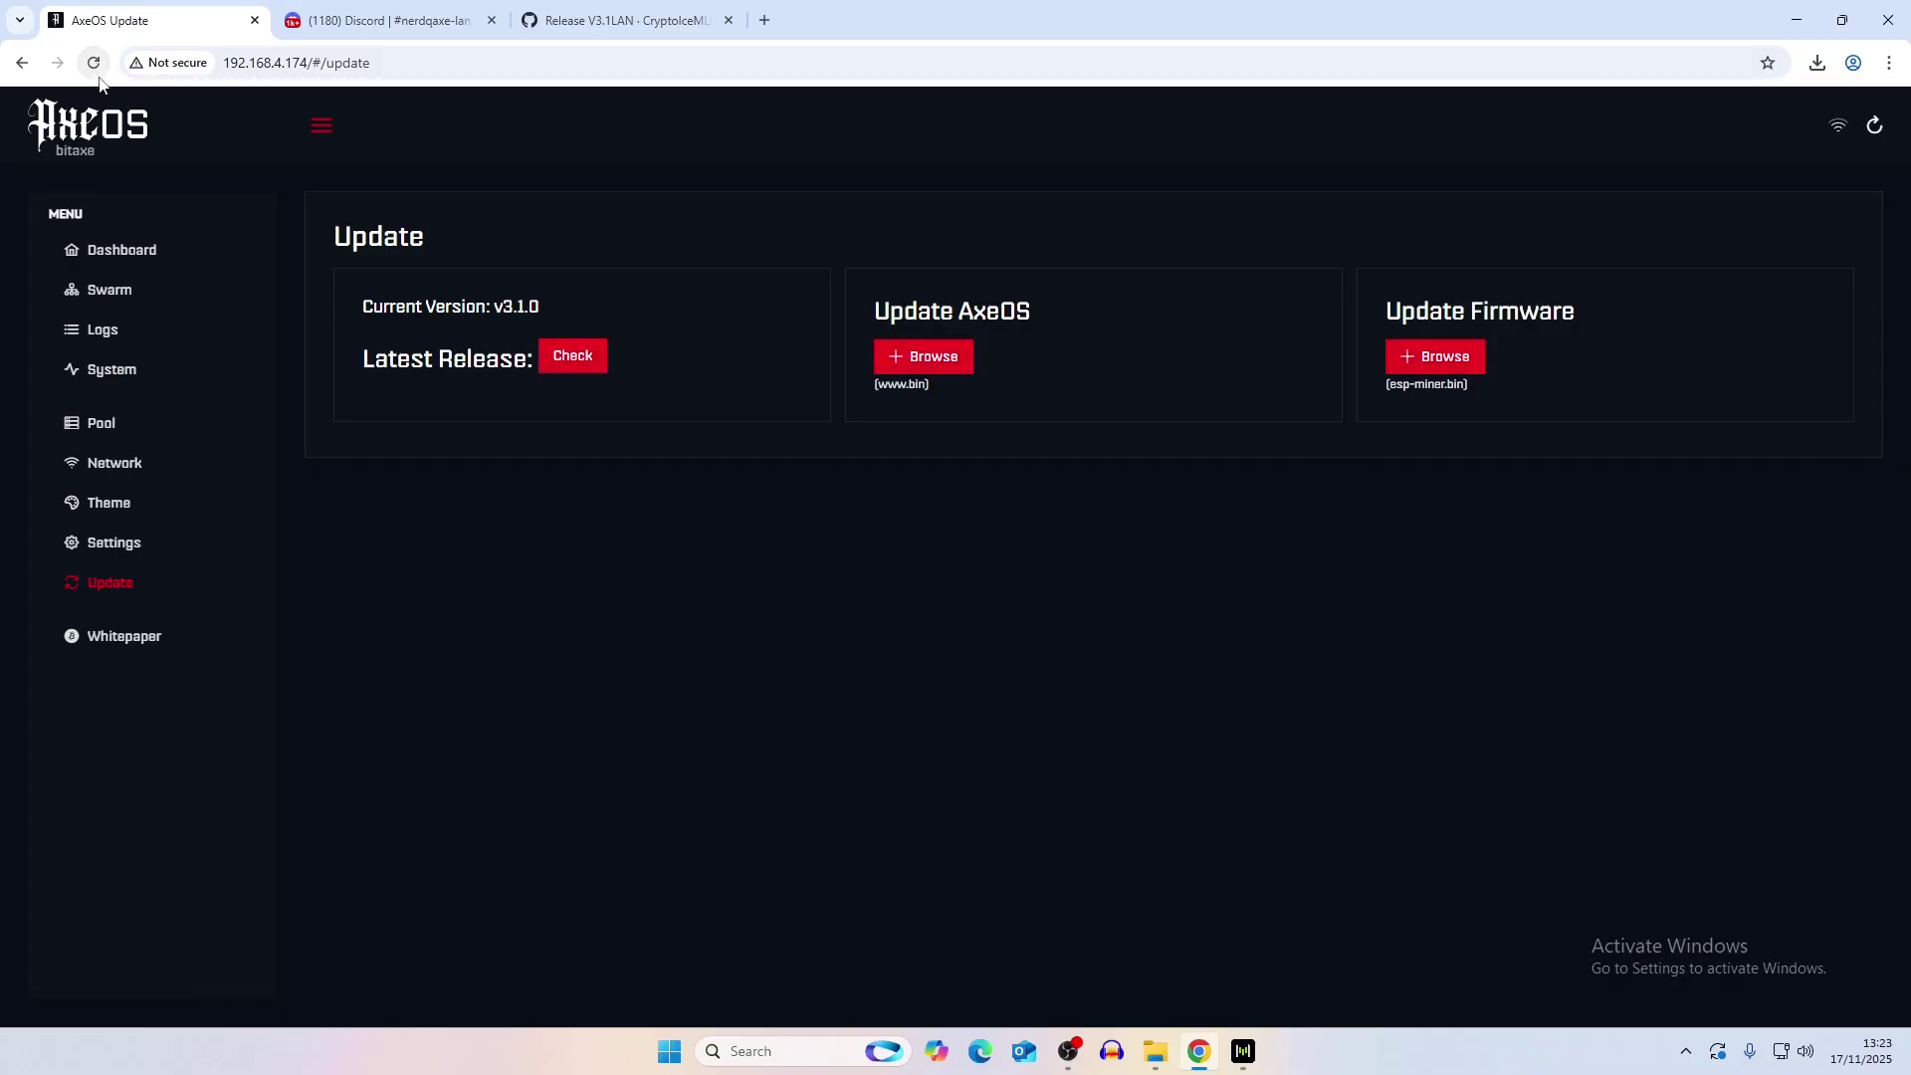
Switch the Bitaxe's network mode from Wi-Fi to Ethernet and restart the device.
left_click(139, 478)
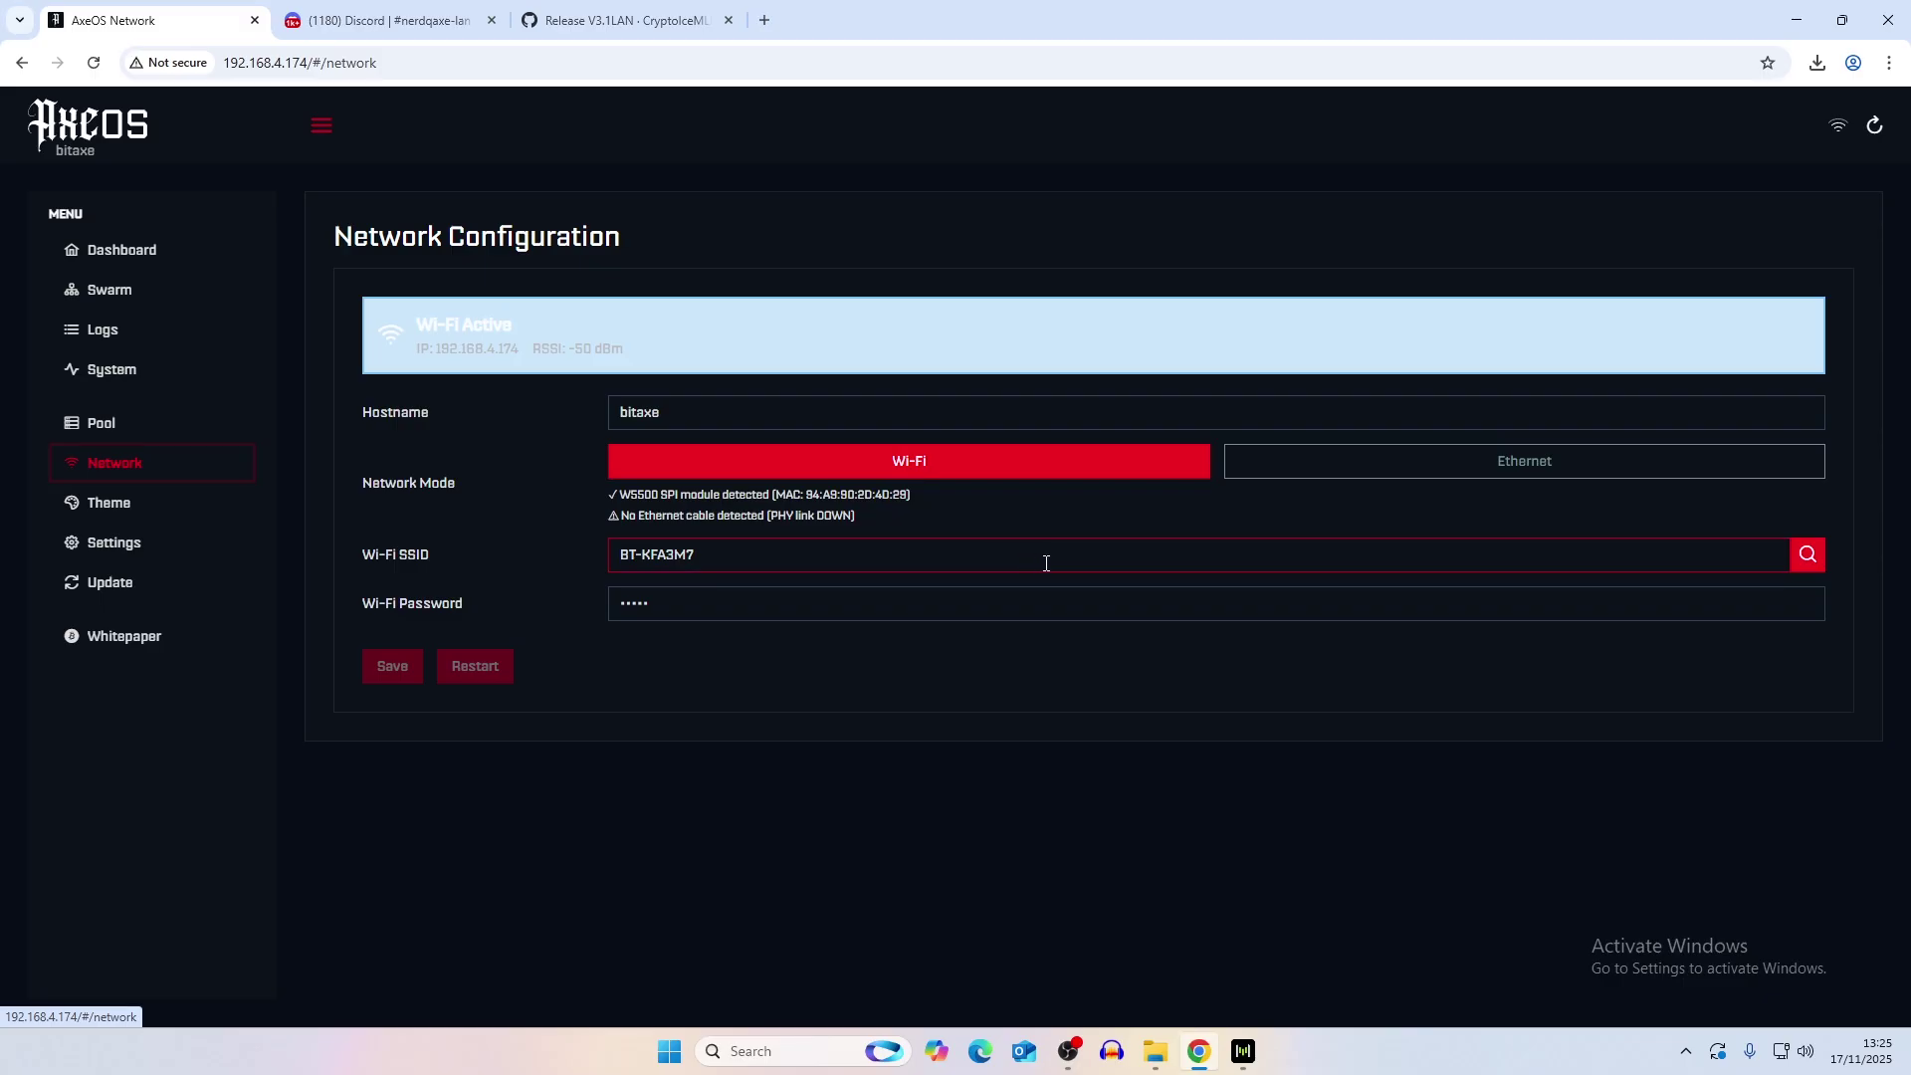
left_click(1379, 468)
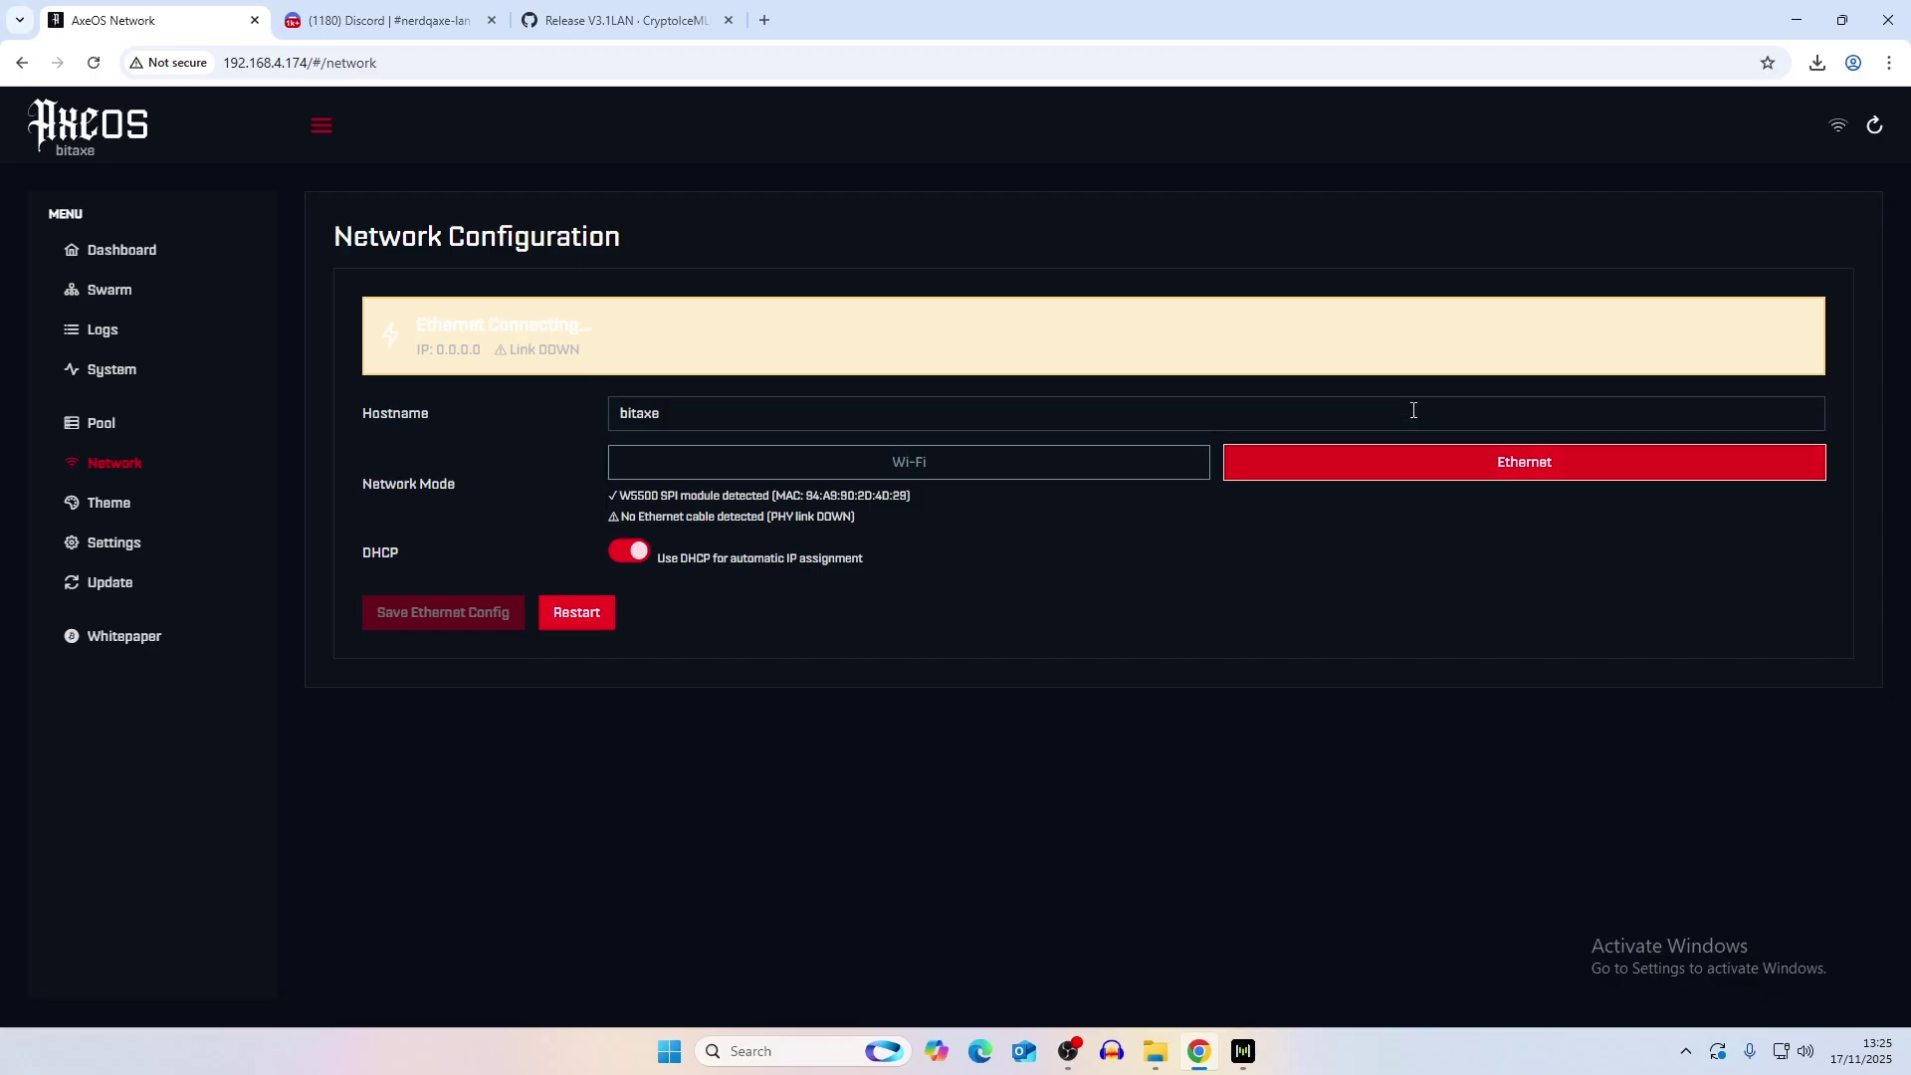
left_click(575, 615)
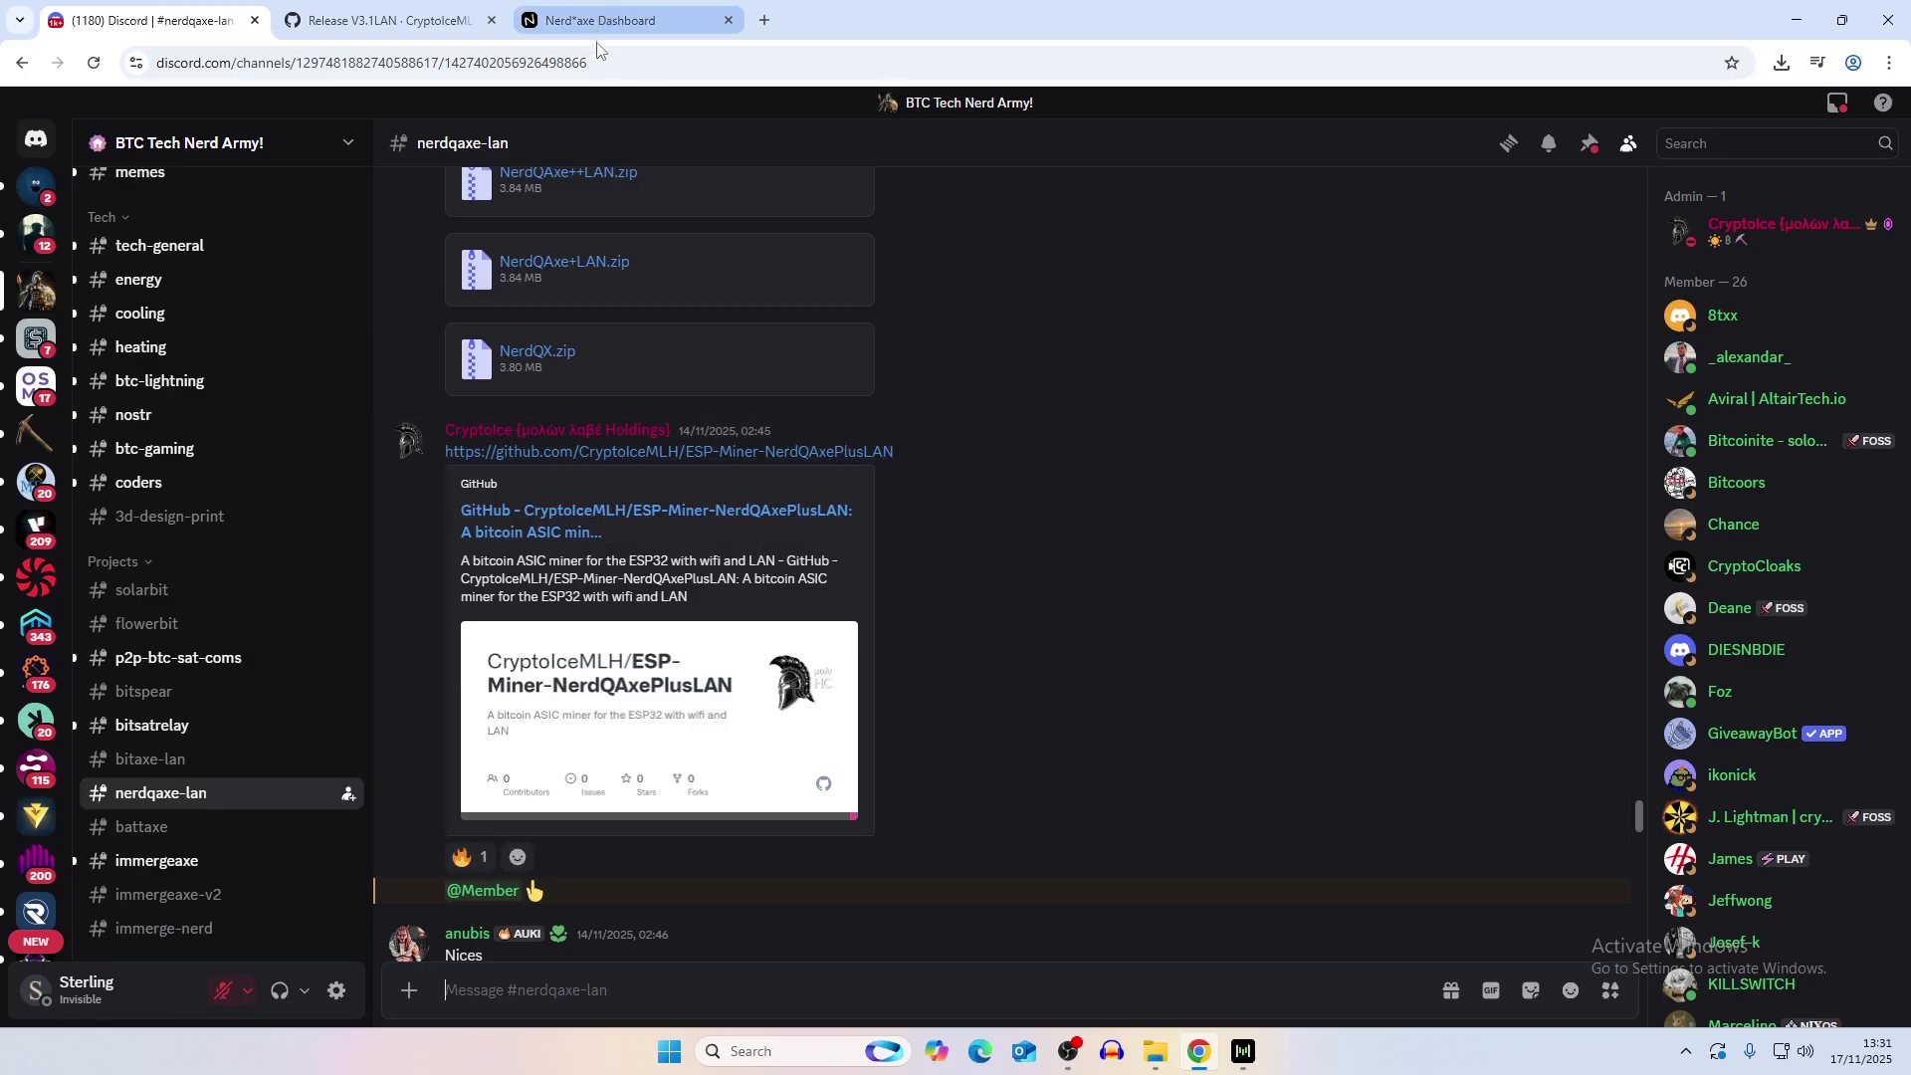
left_click(387, 20)
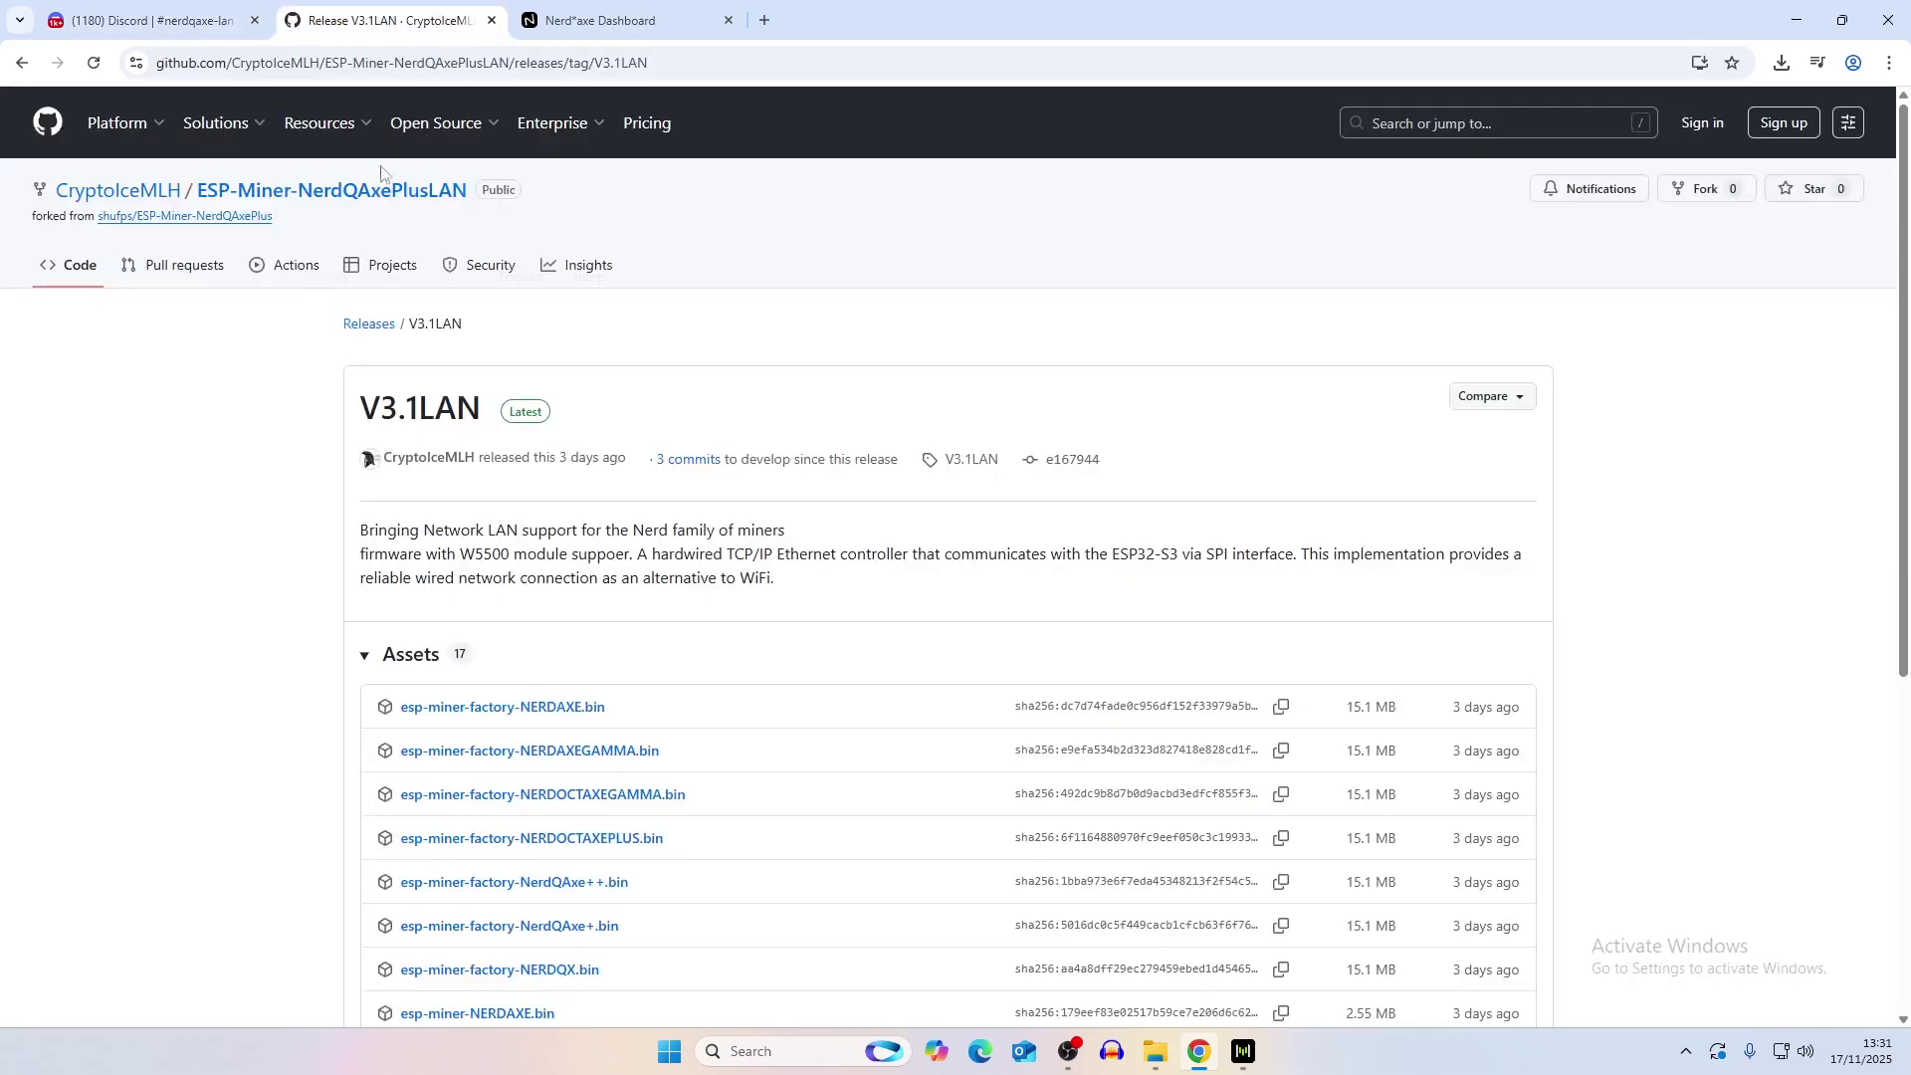
scroll(319, 558, "down", 2)
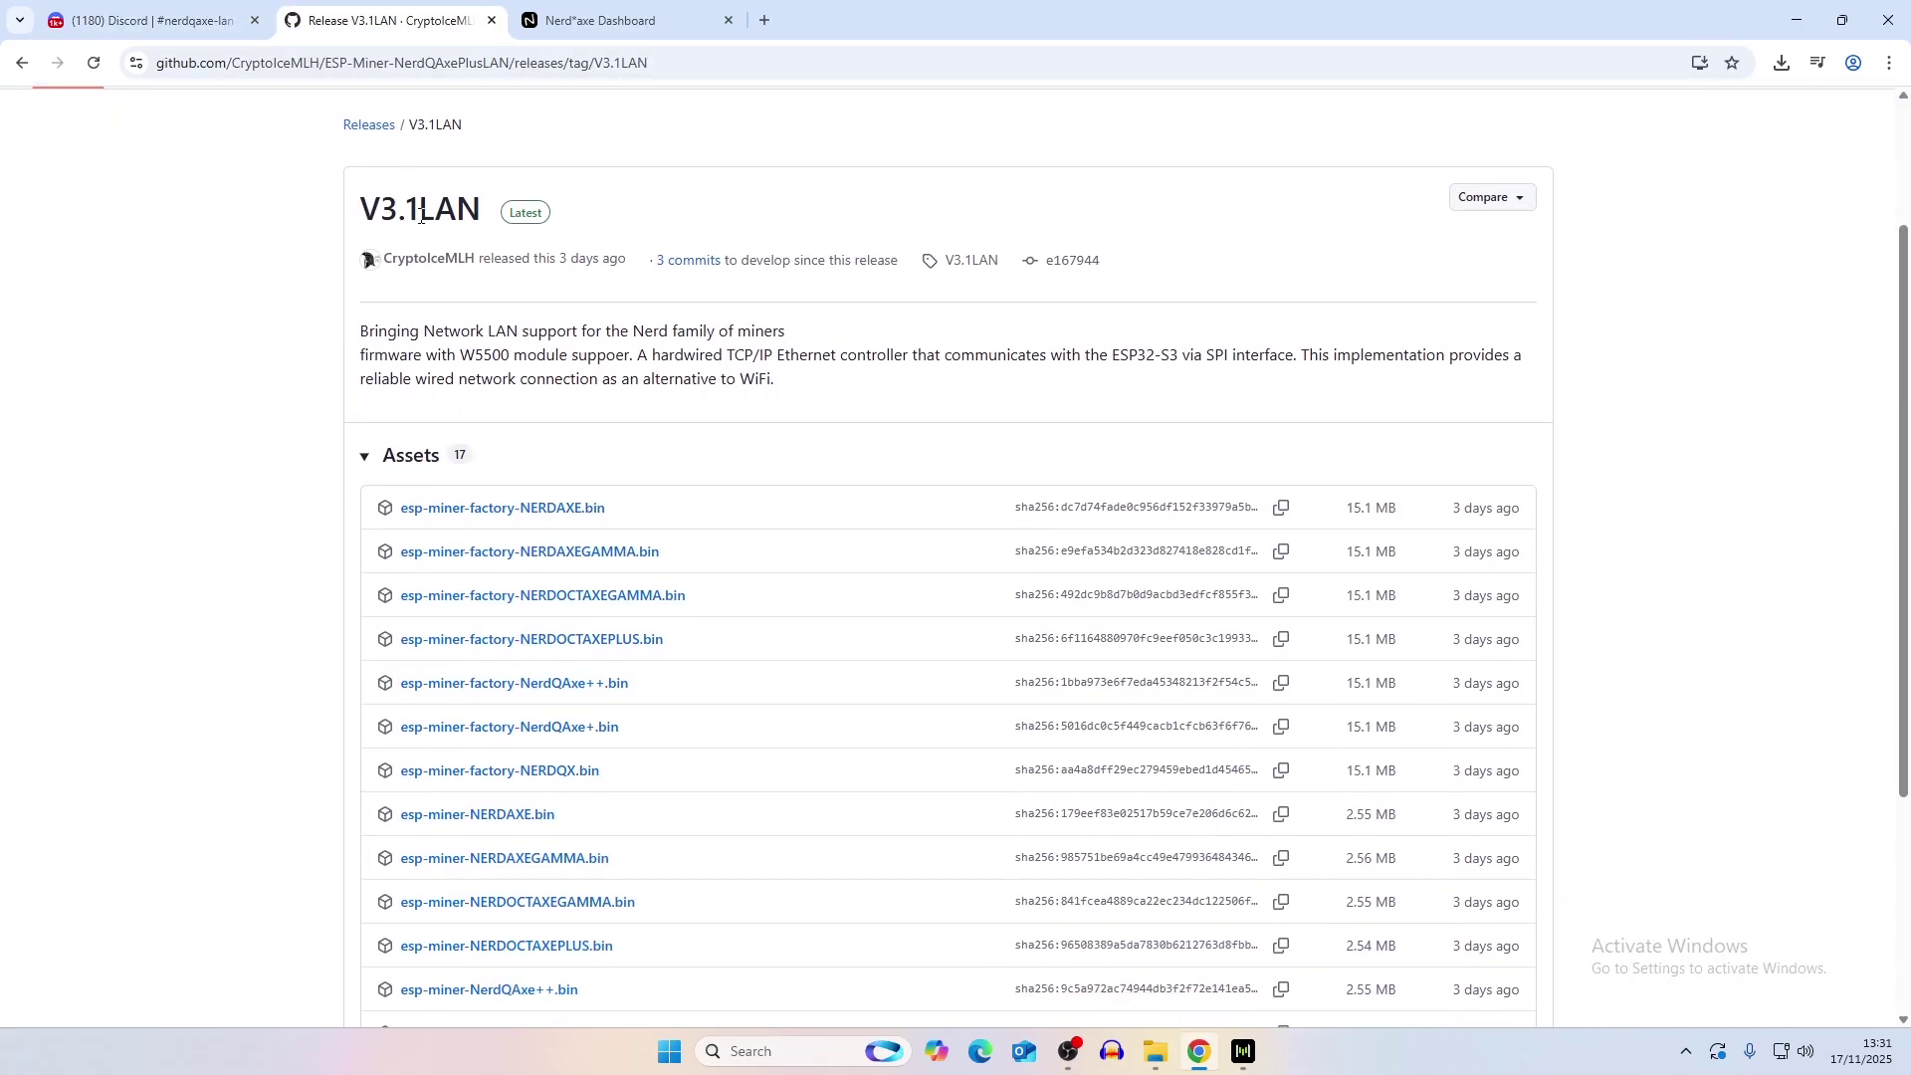
scroll(455, 453, "down", 1)
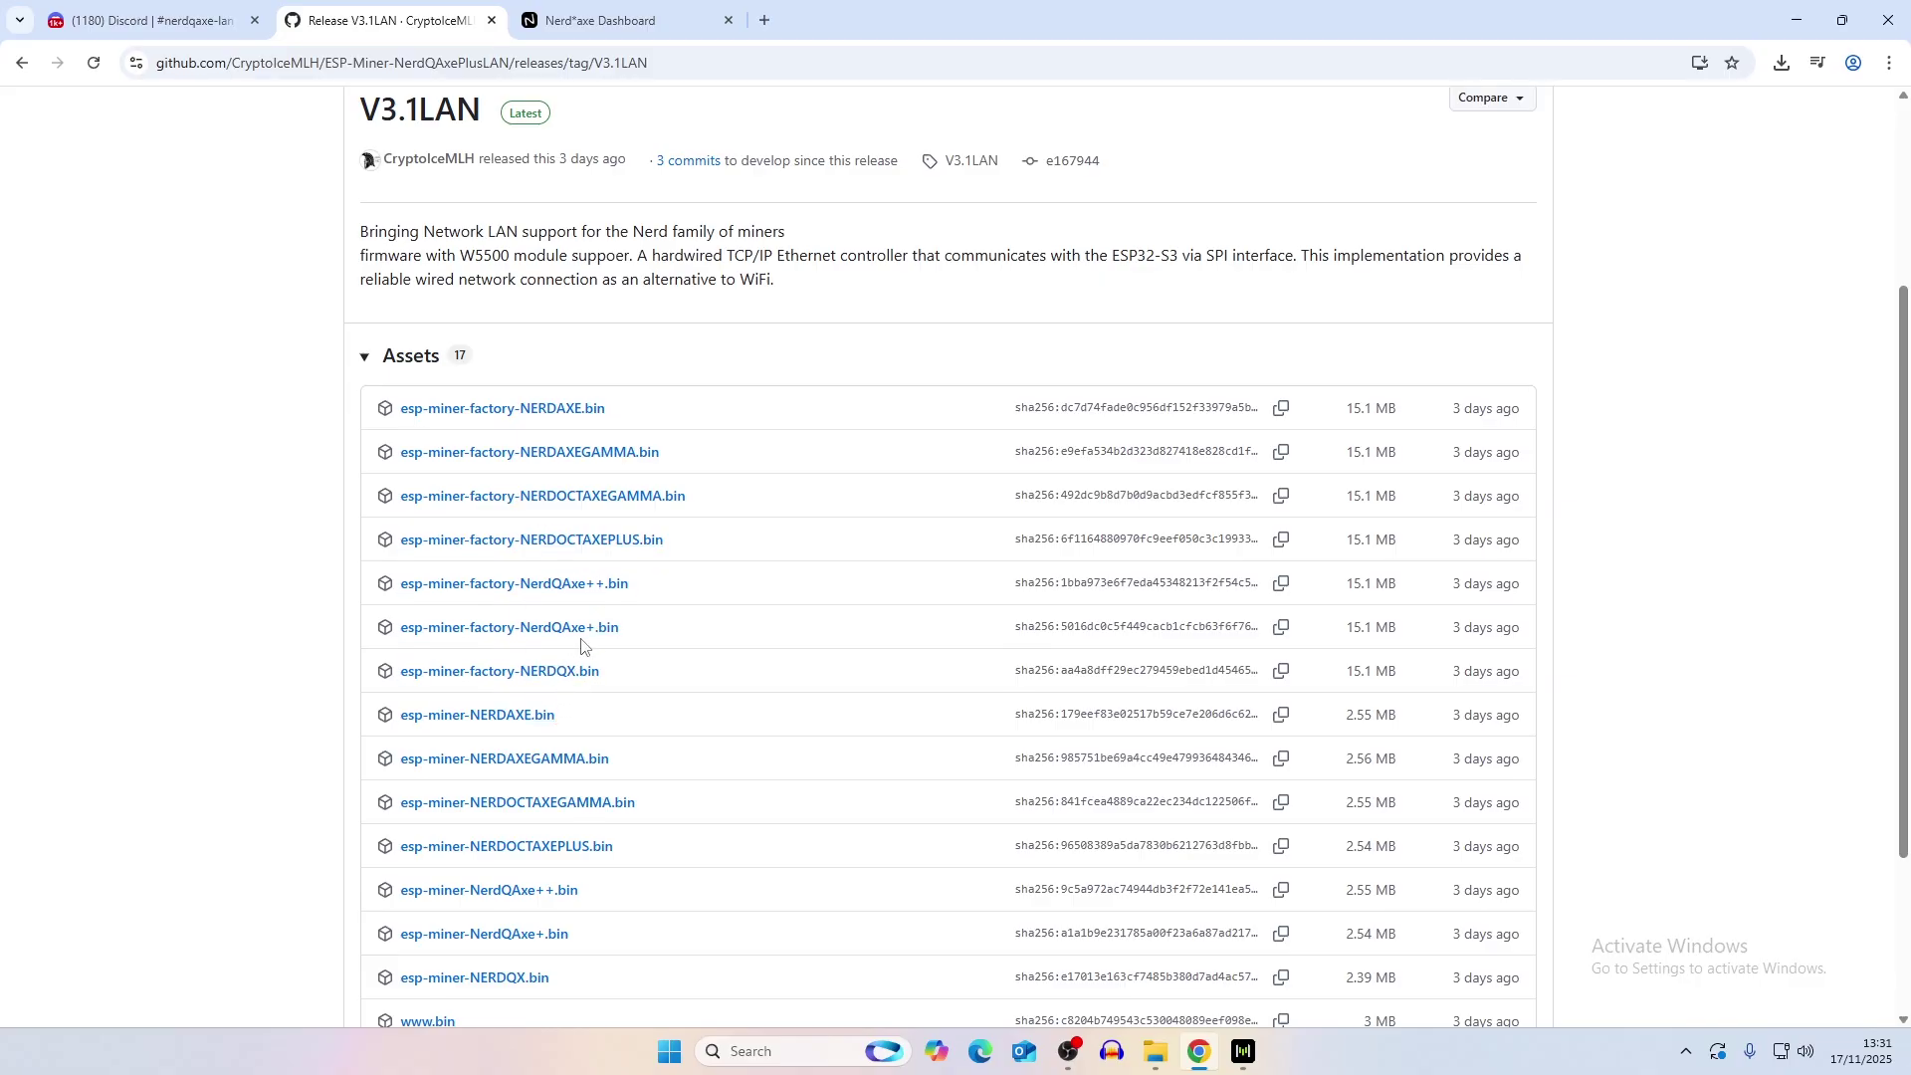
scroll(615, 697, "down", 1)
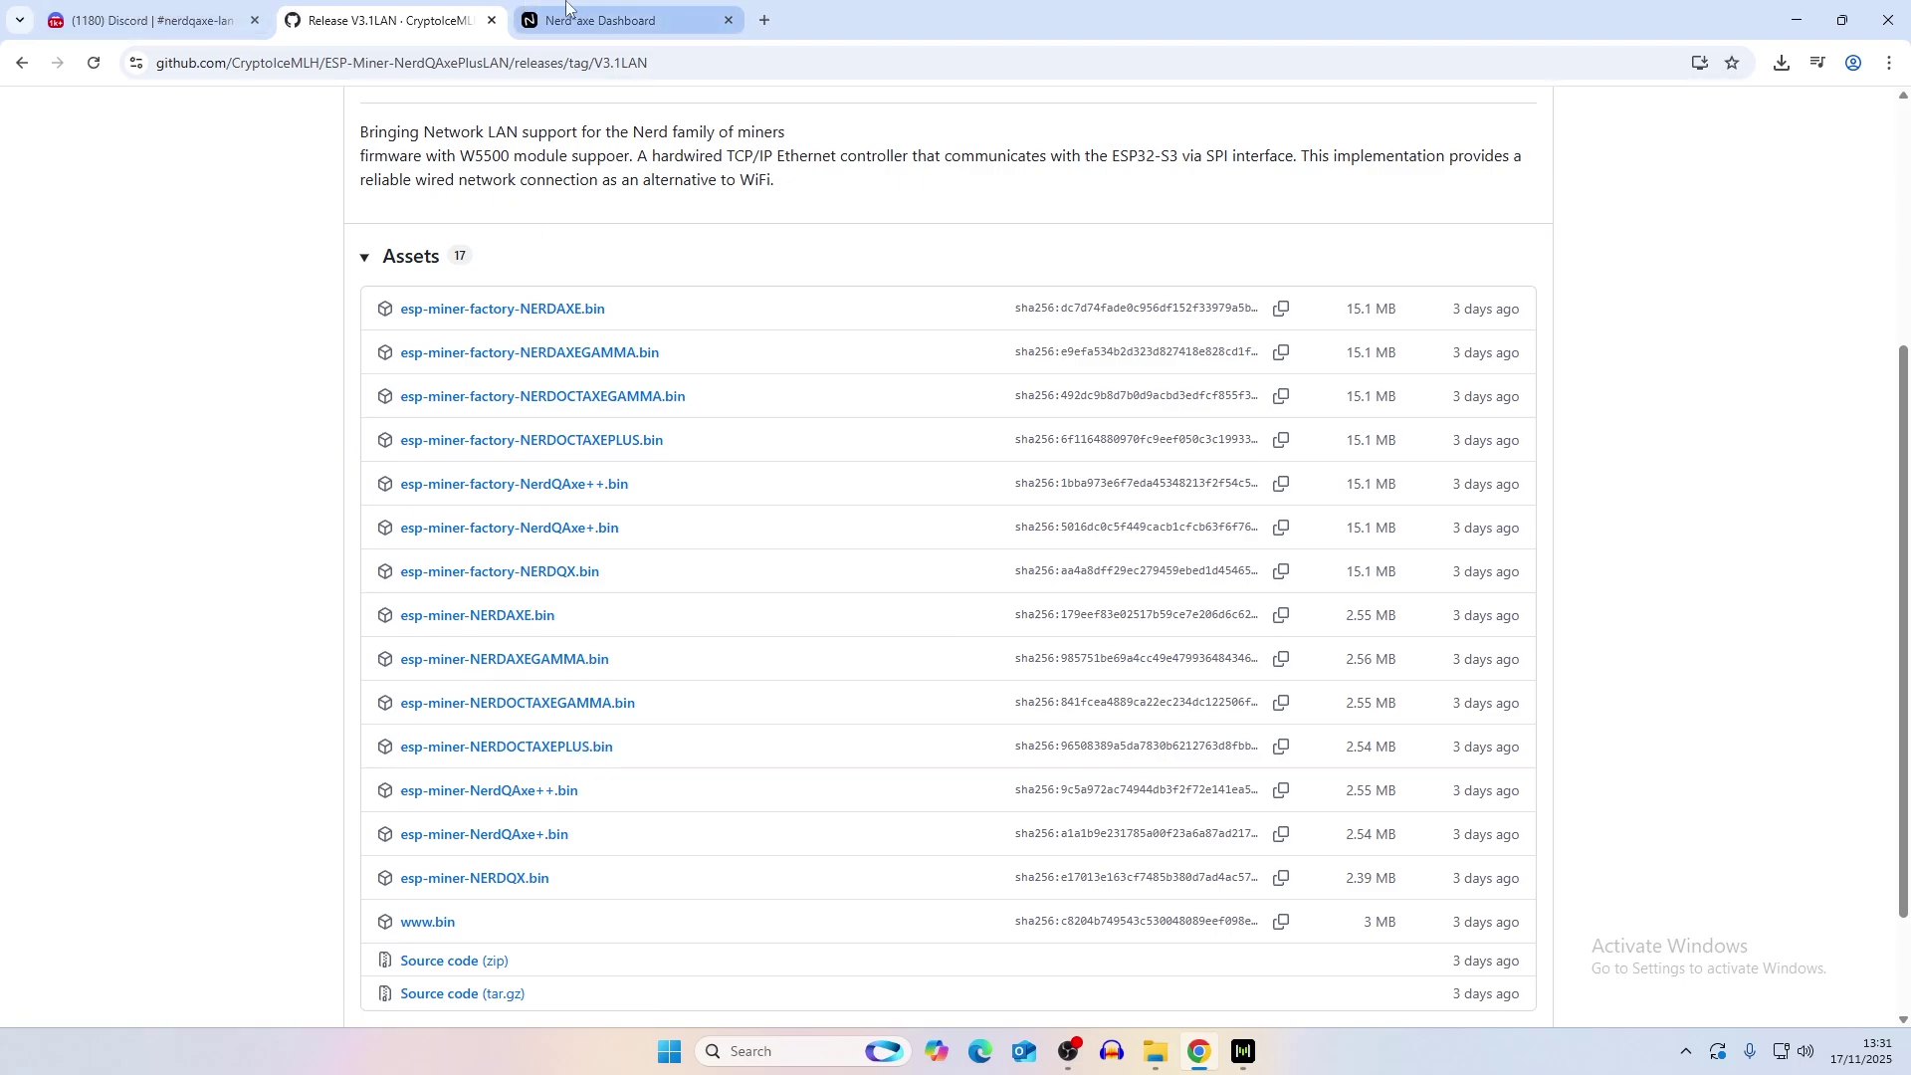
left_click(597, 20)
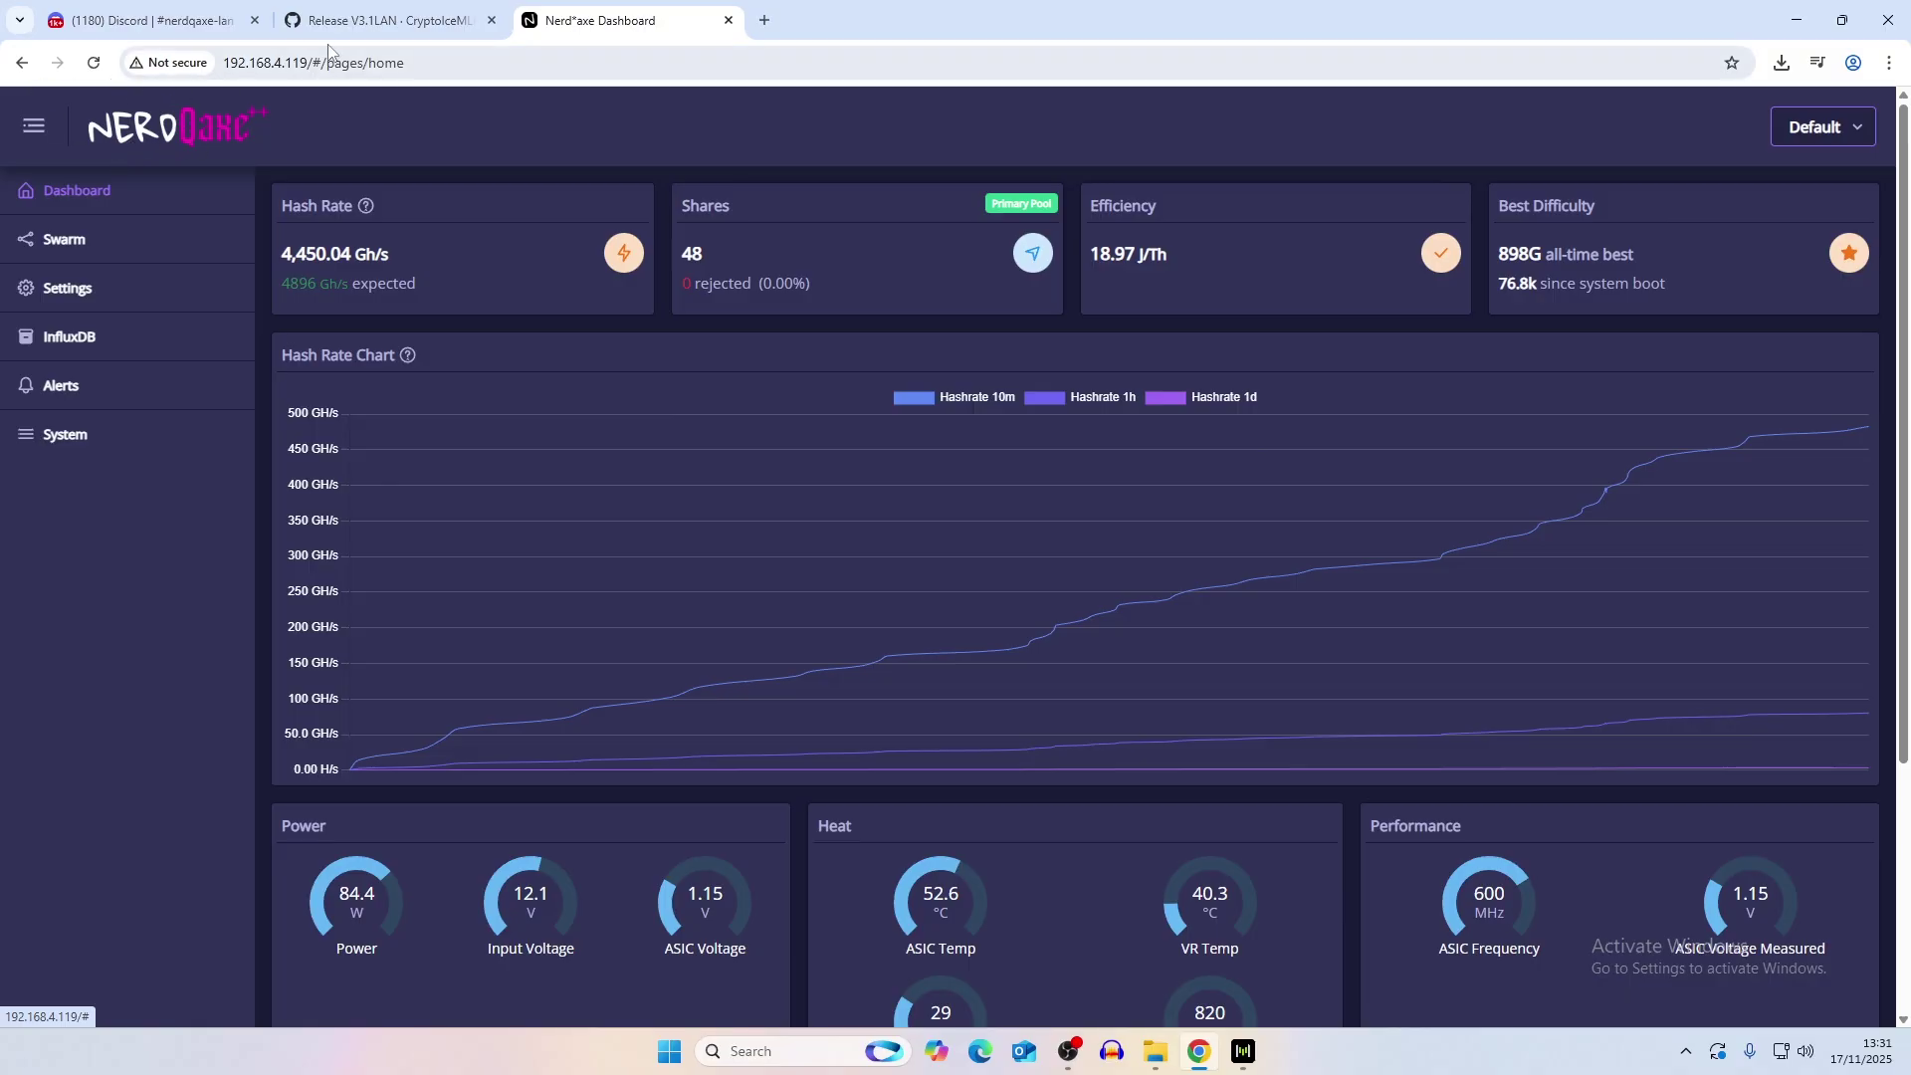
left_click(396, 18)
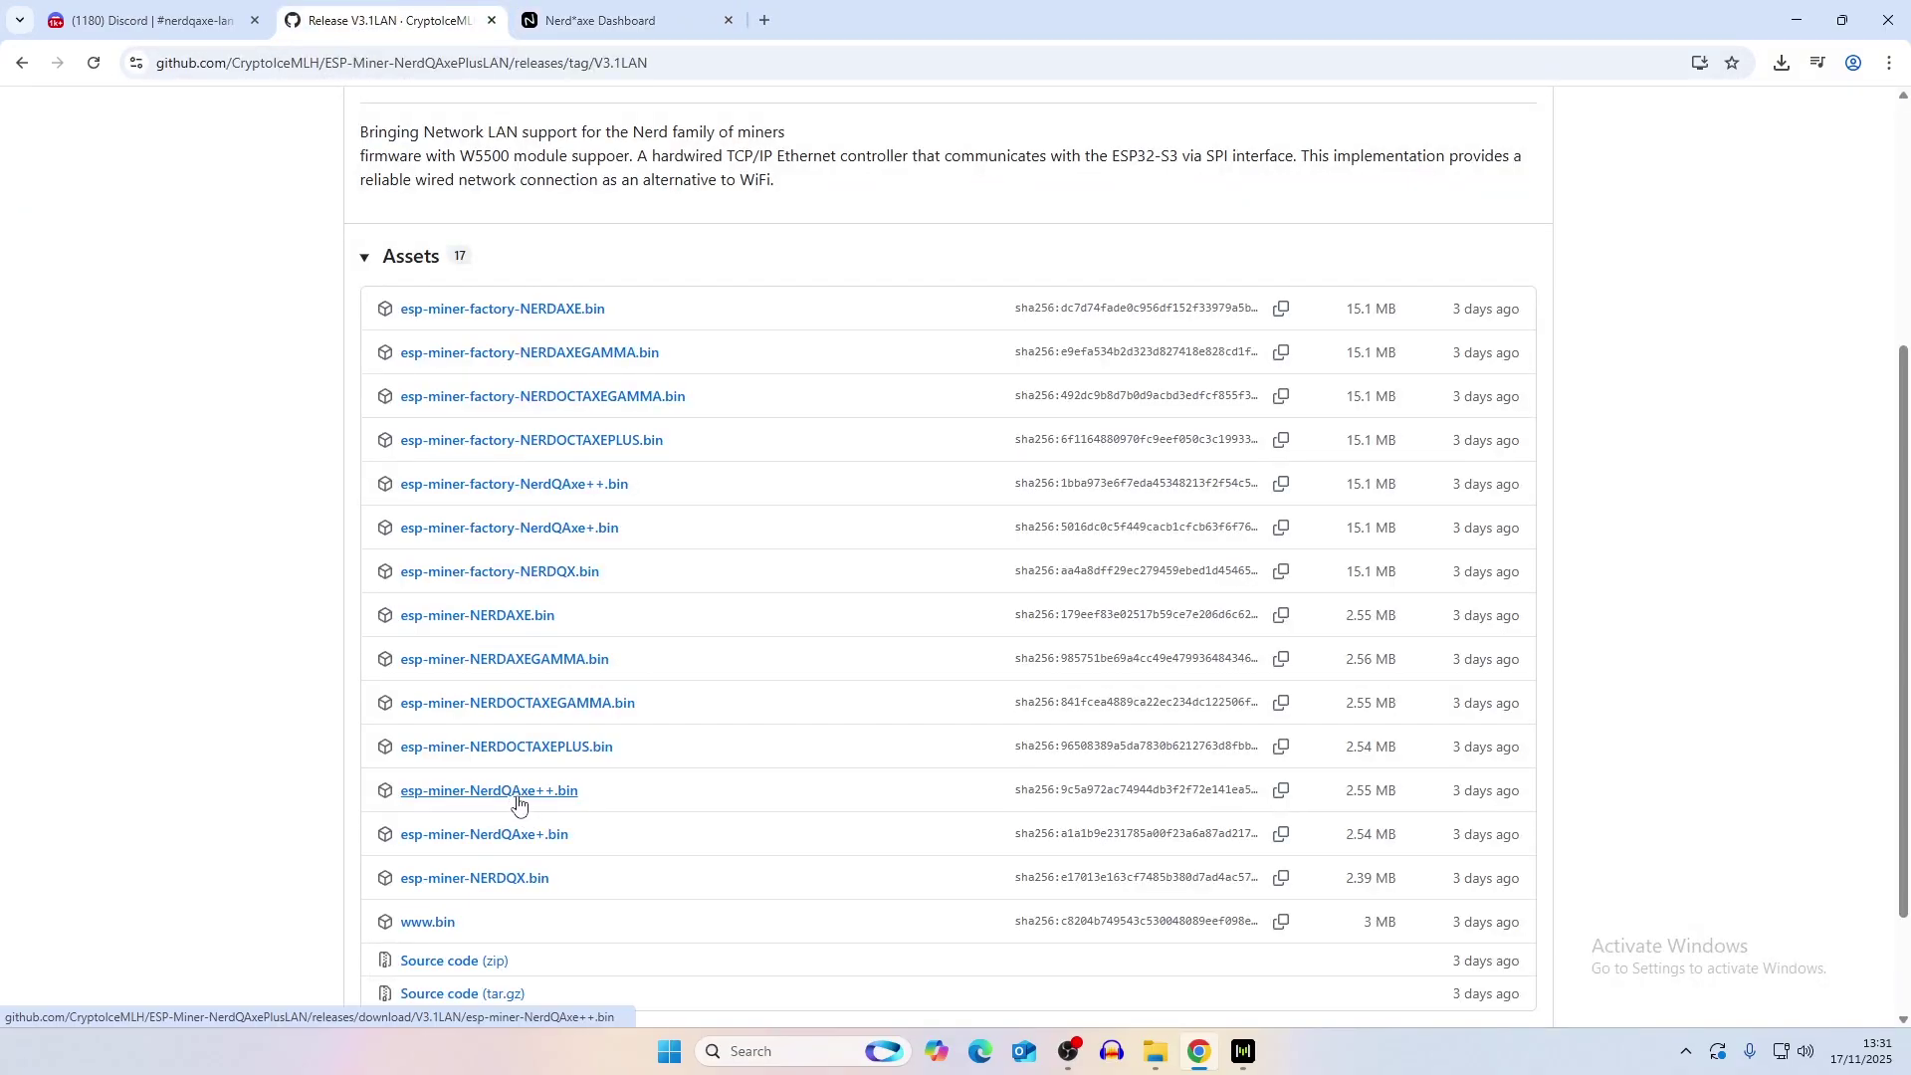
scroll(516, 790, "down", 2)
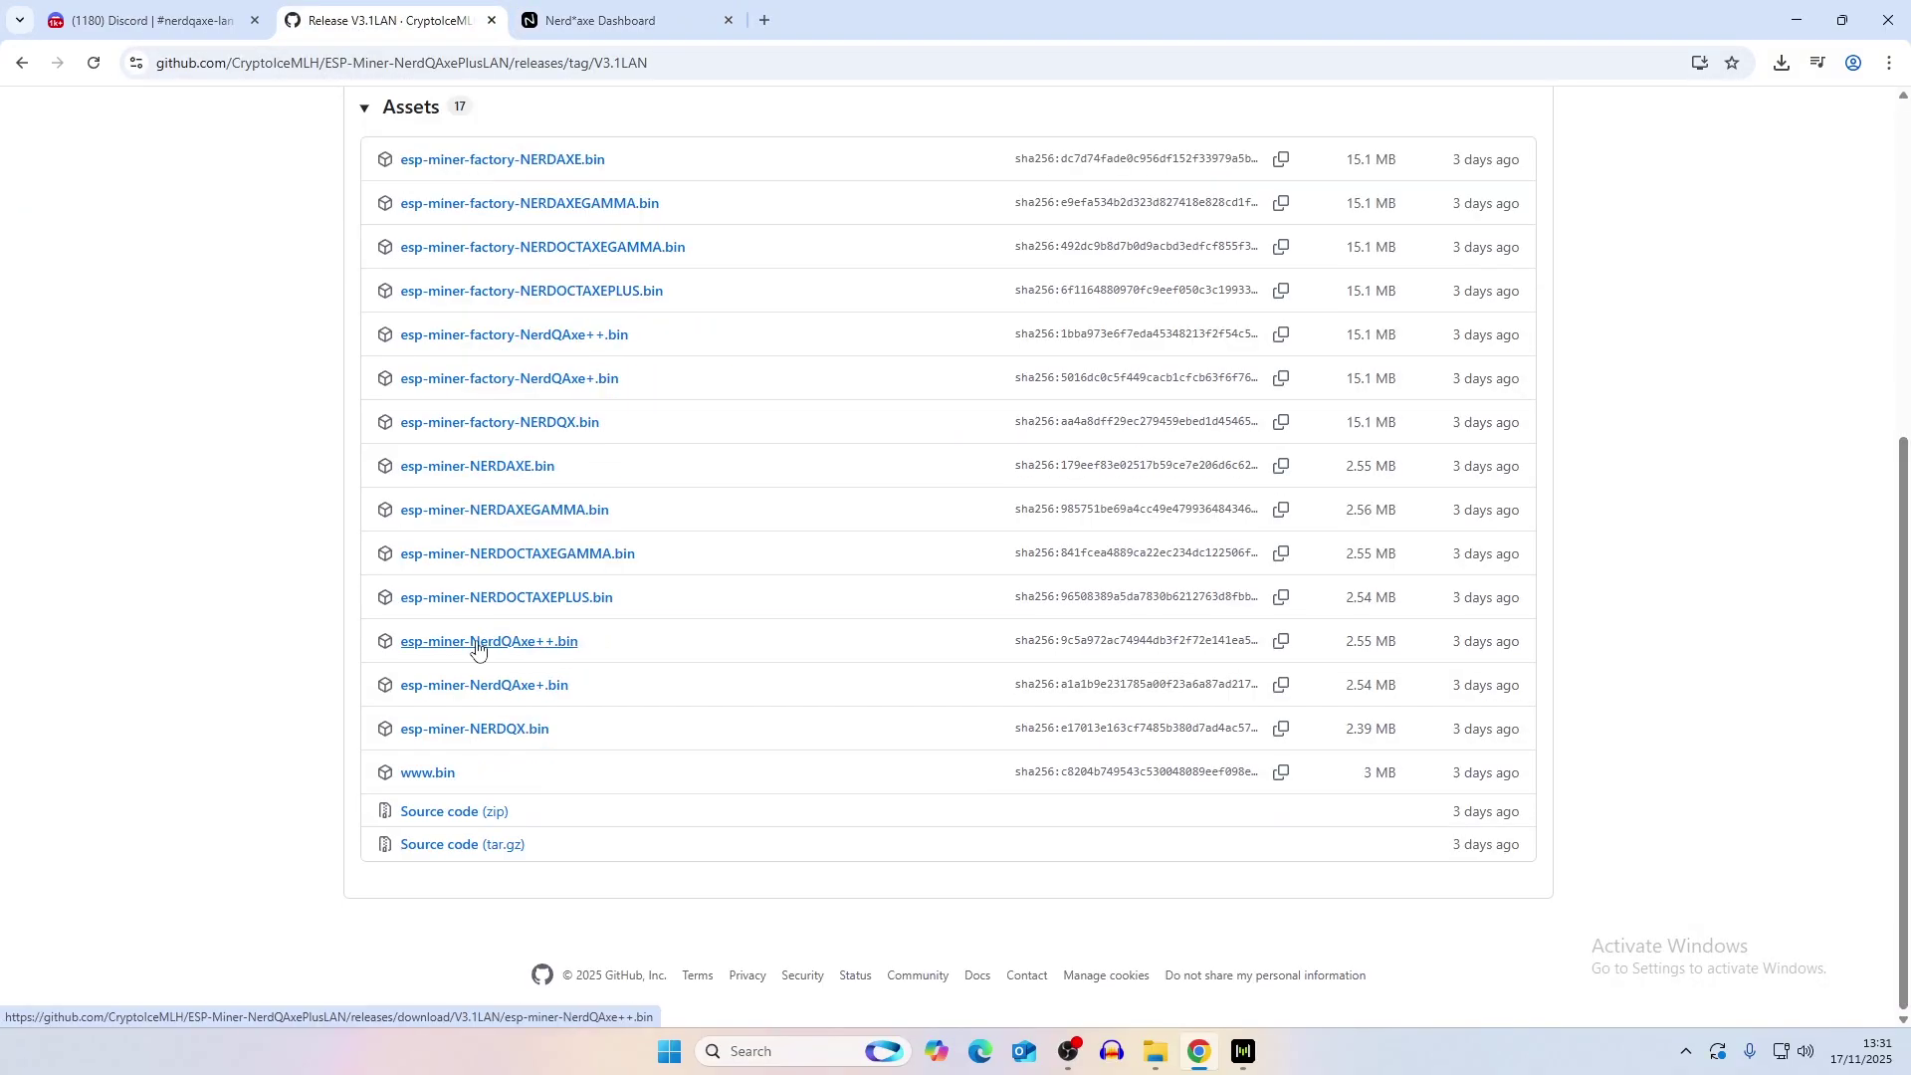
left_click(566, 641)
left_click(425, 775)
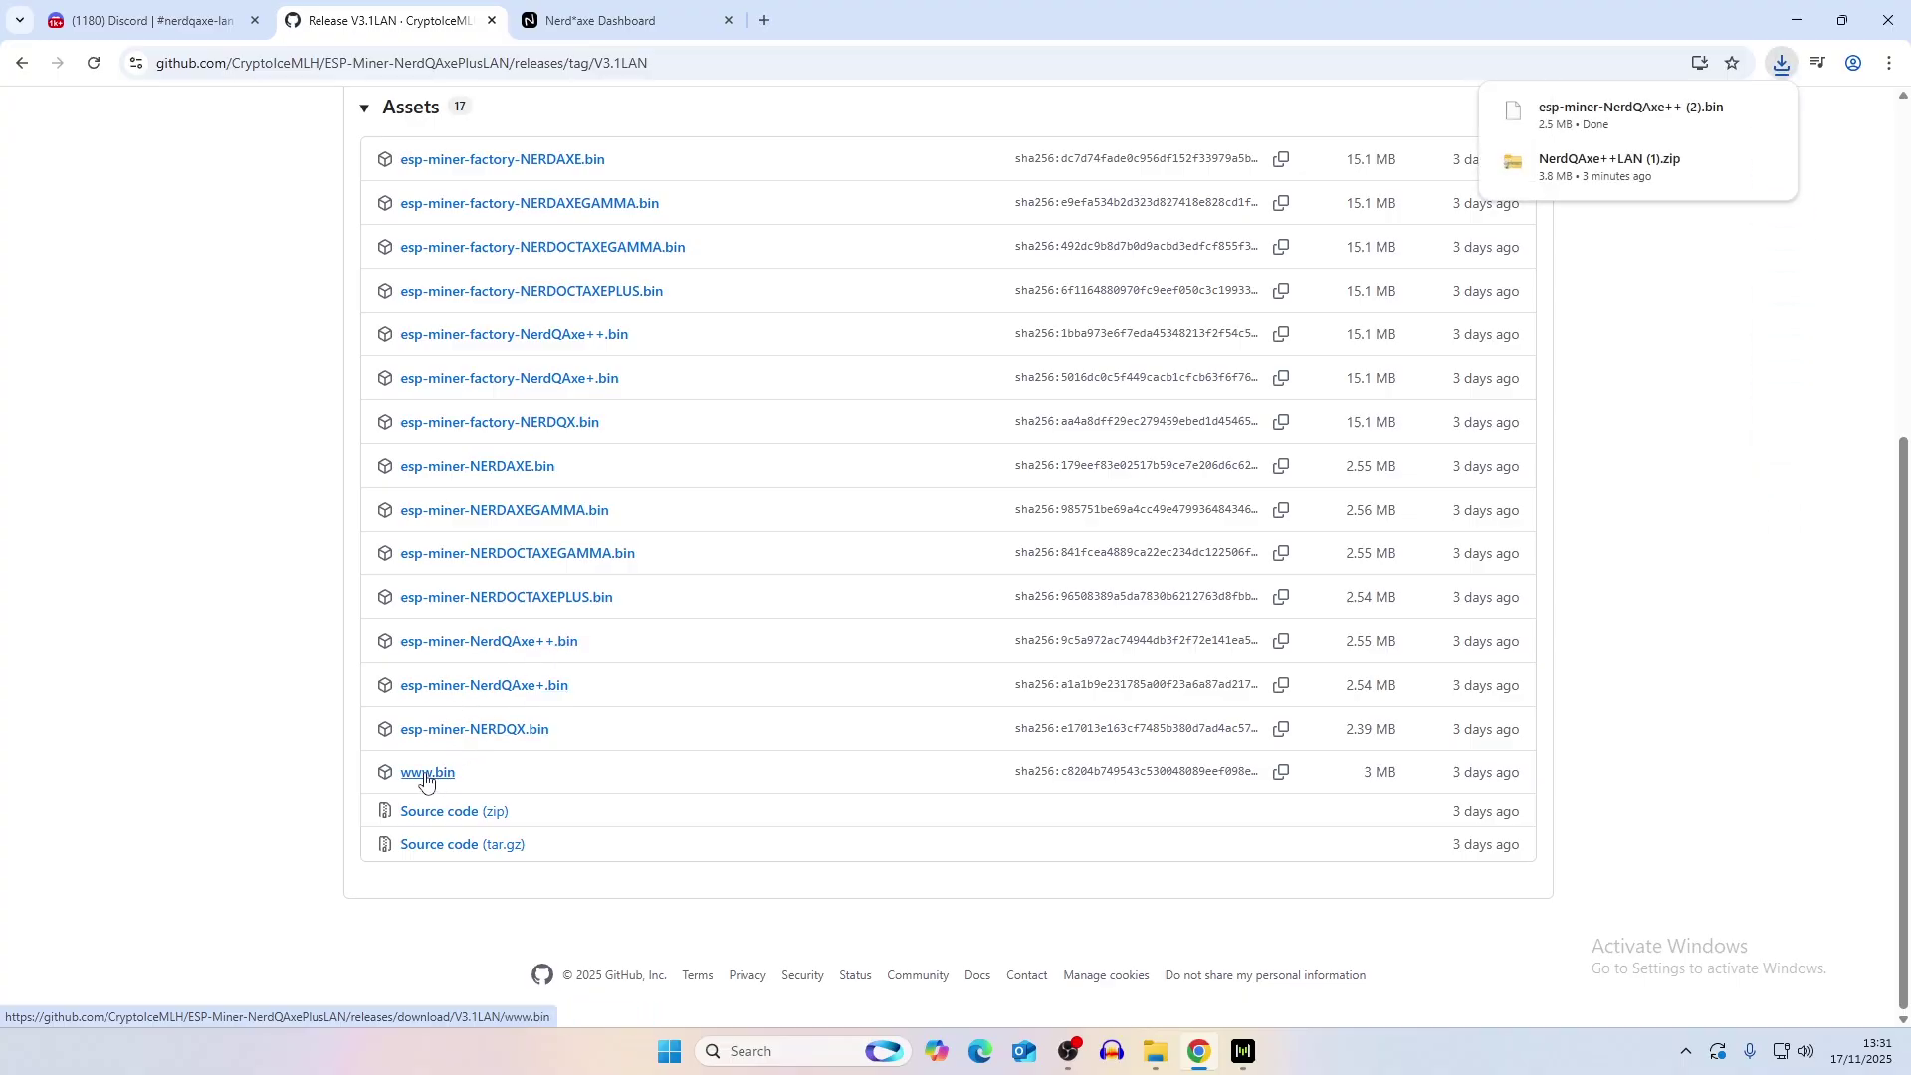
key("ctrl+Tab")
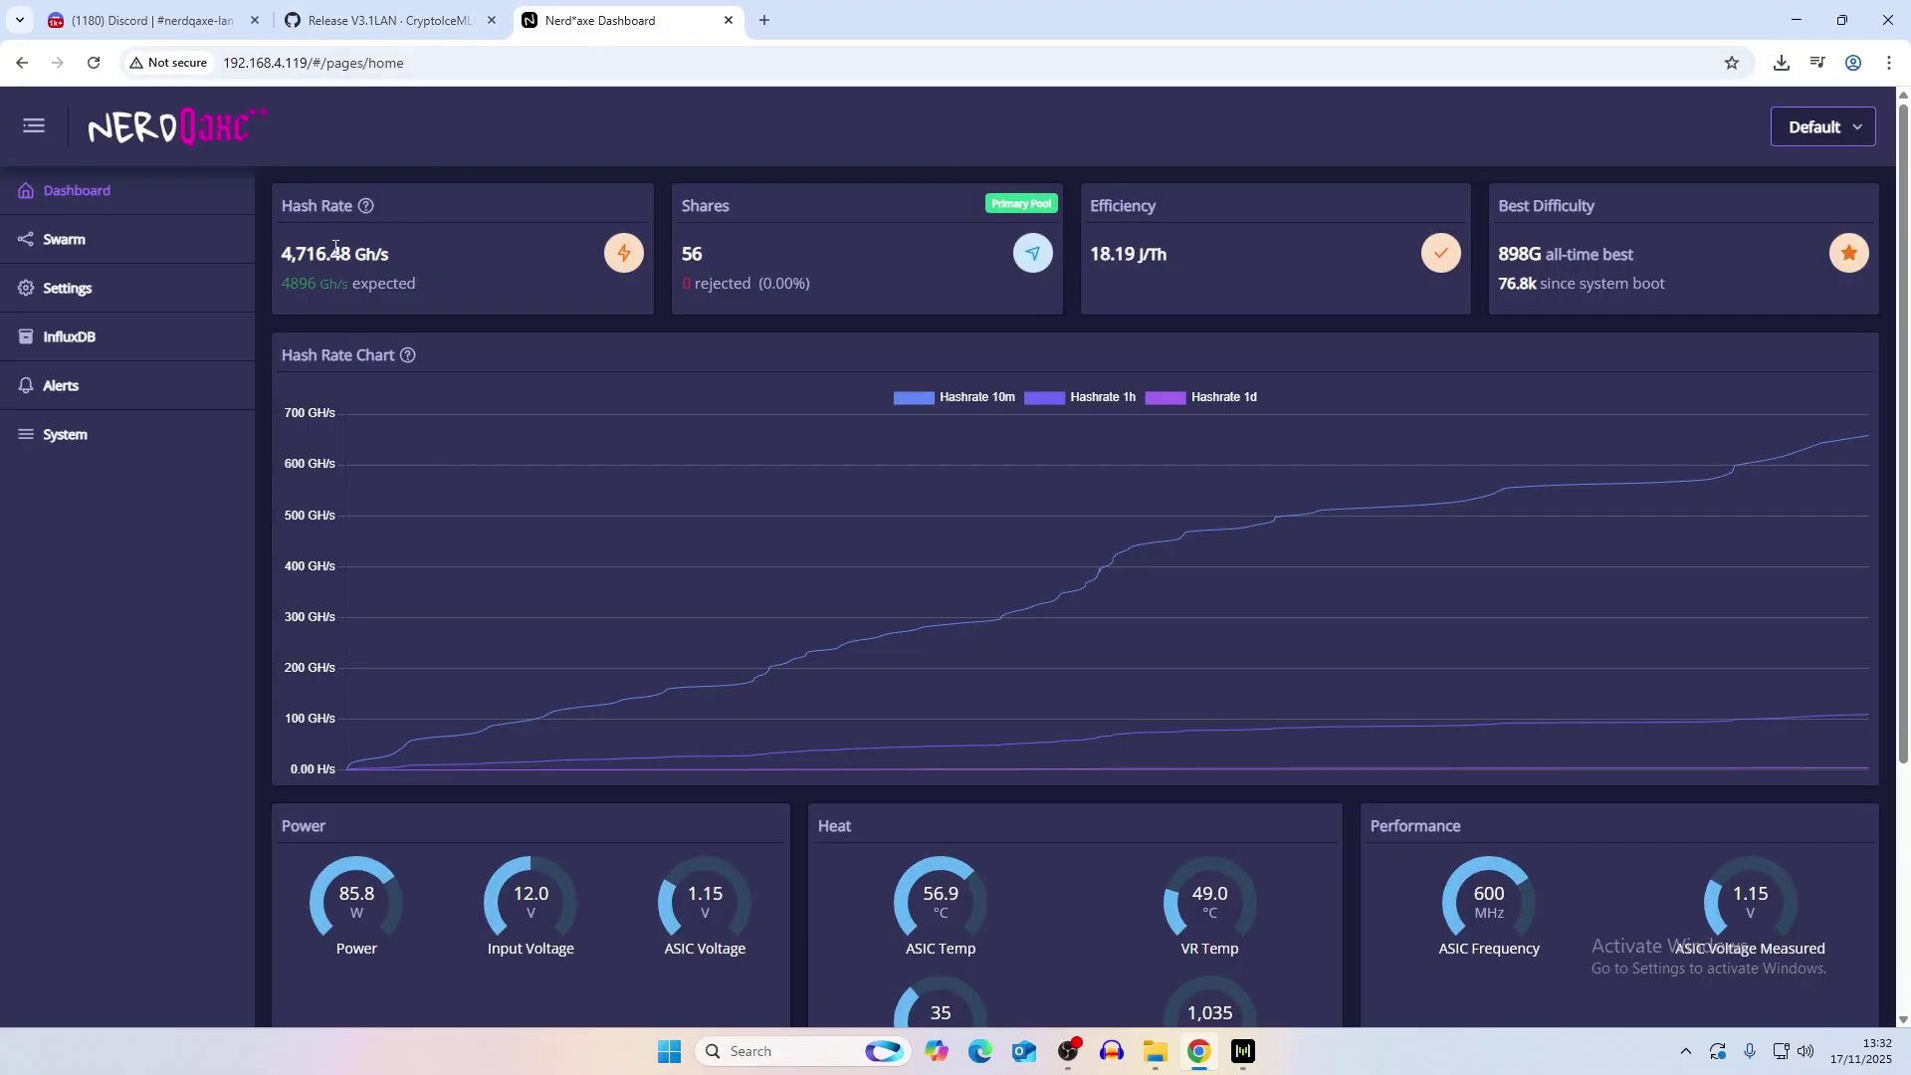
left_click(91, 300)
scroll(642, 551, "down", 5)
scroll(642, 560, "down", 4)
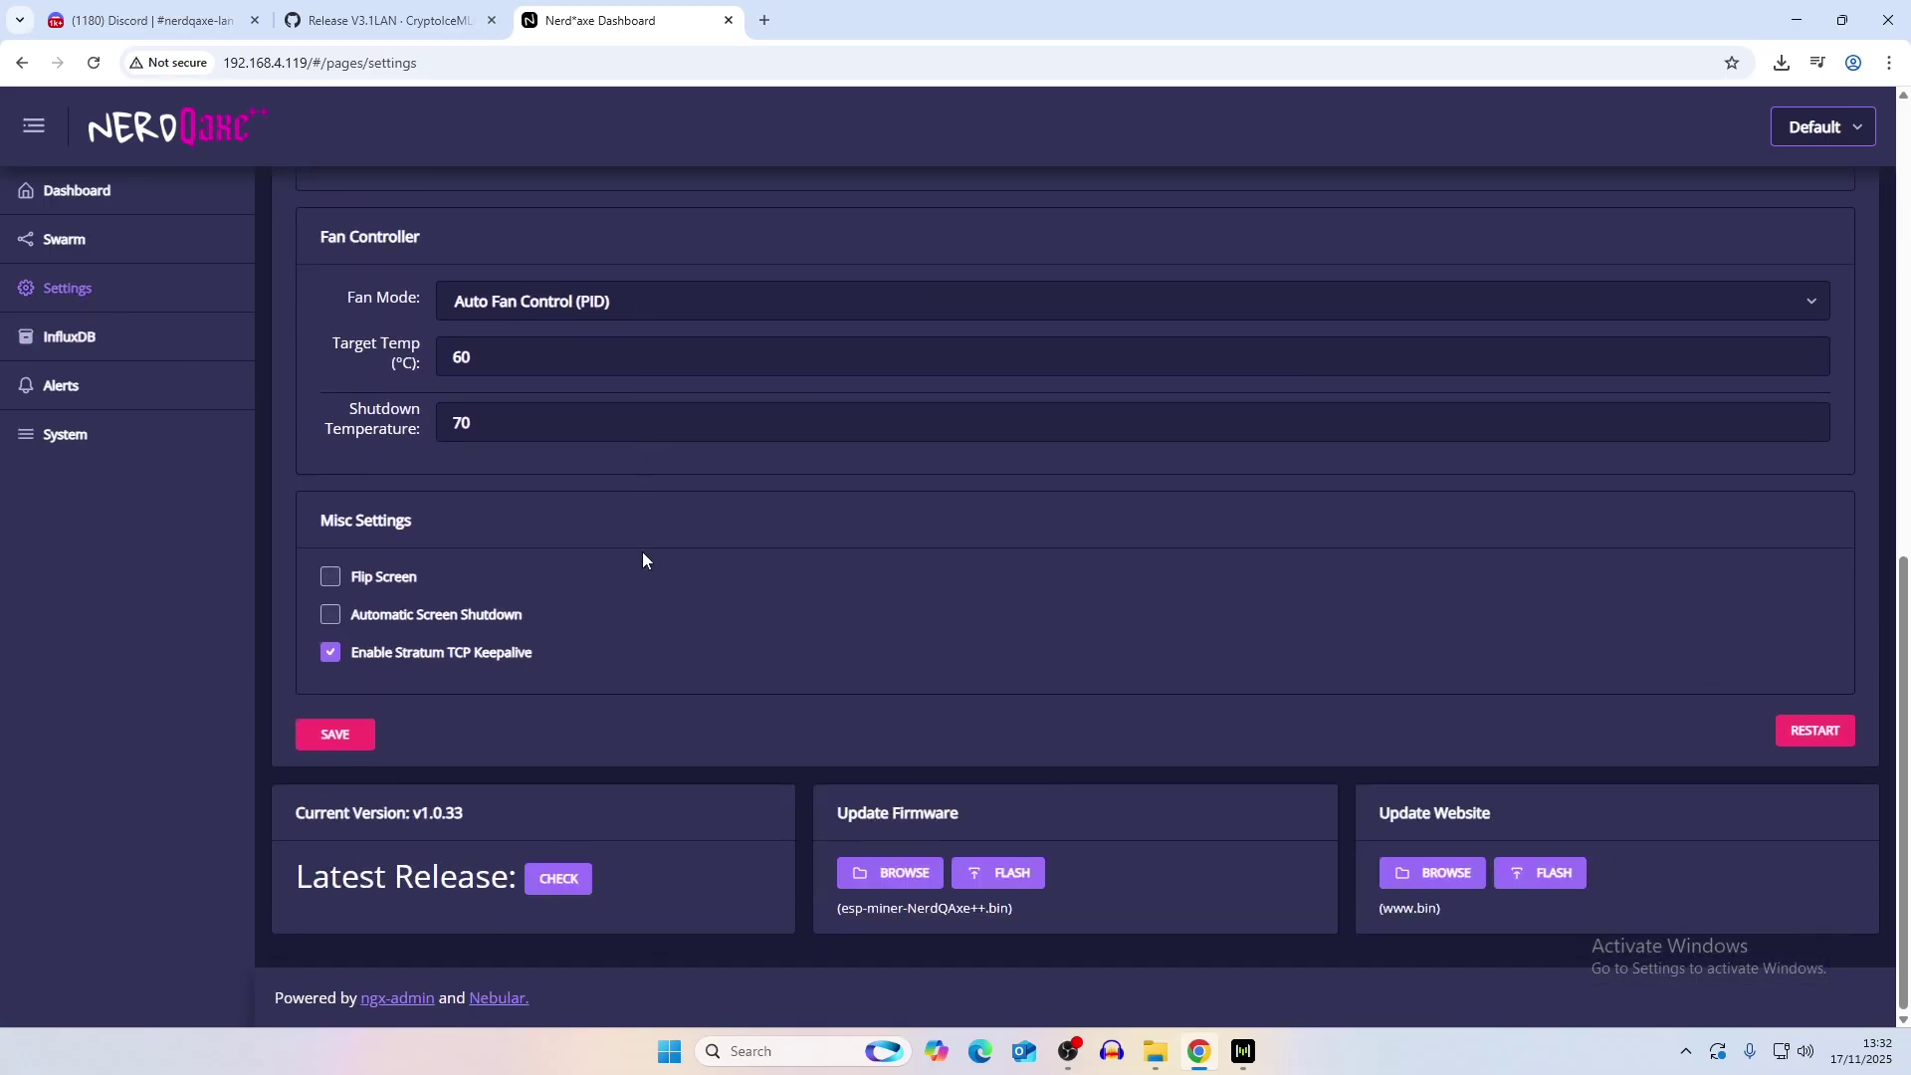
left_click(1433, 876)
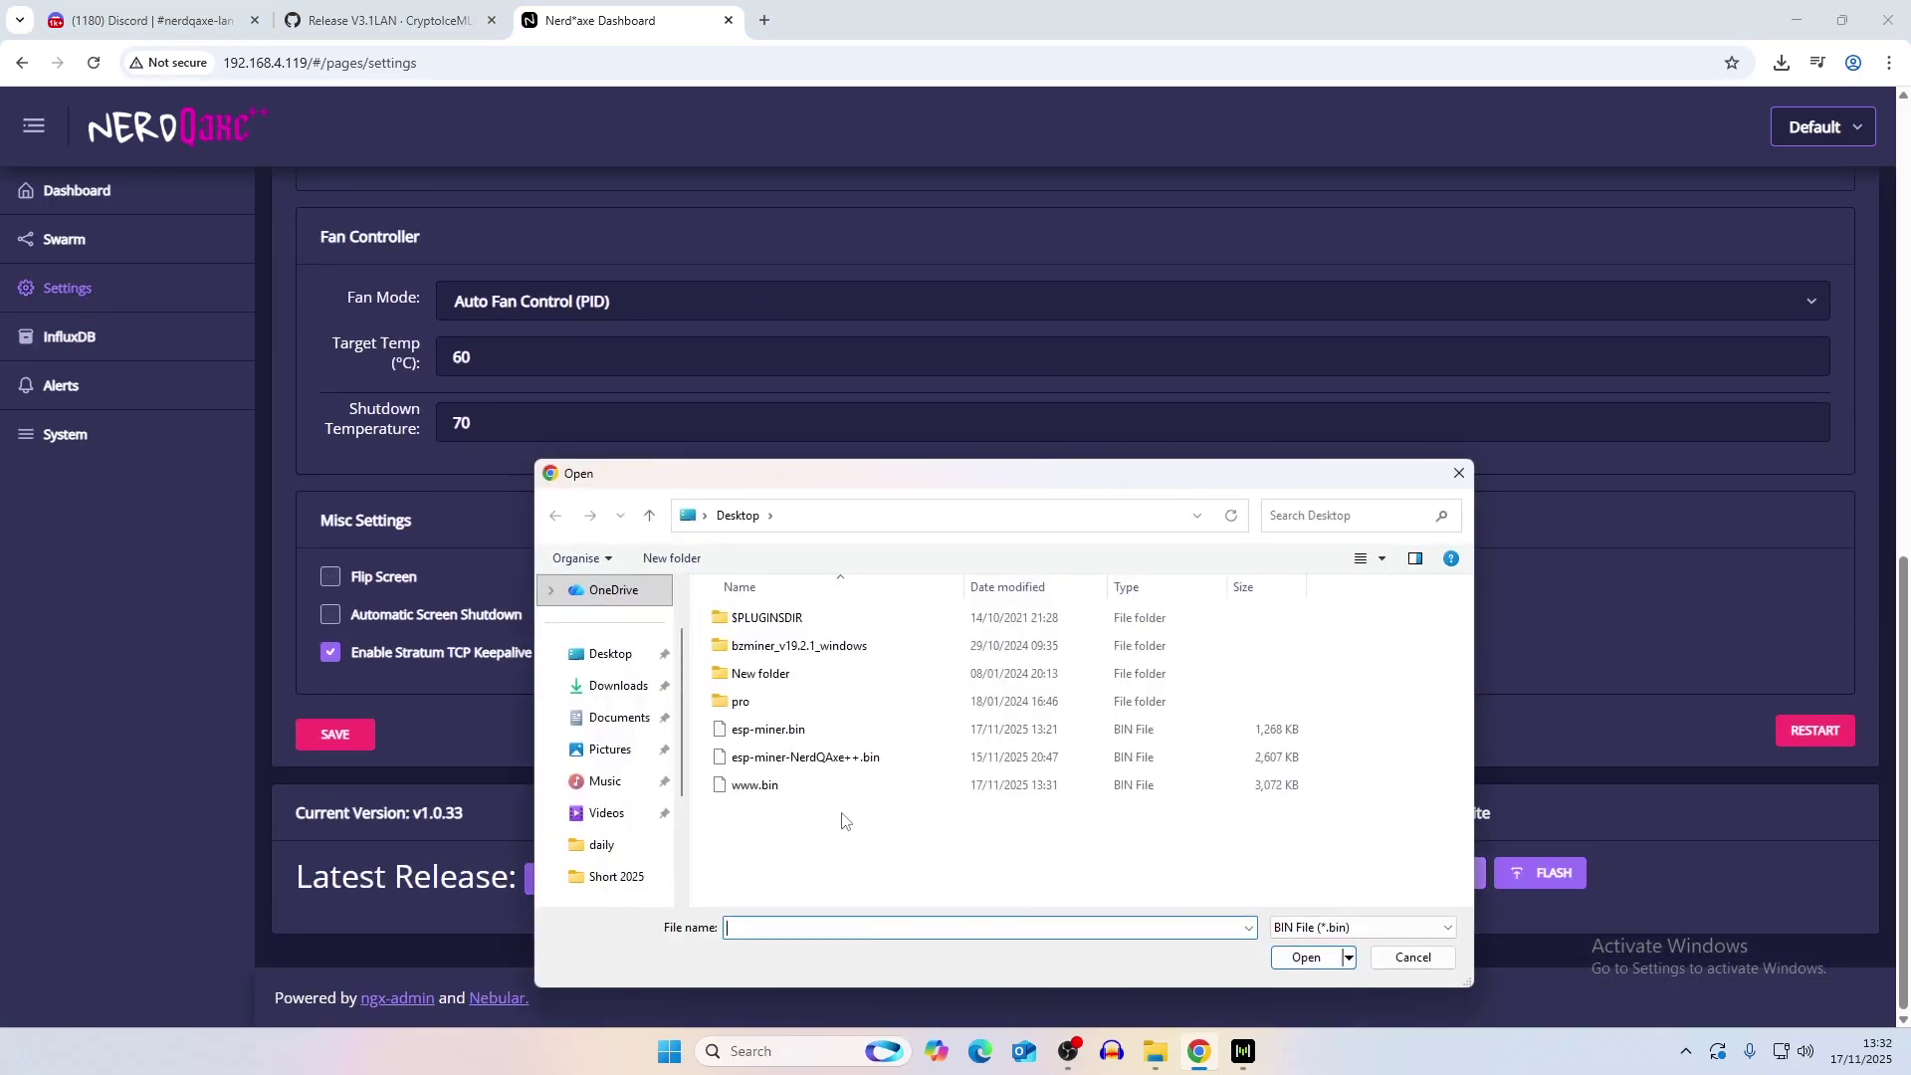
double_click(766, 788)
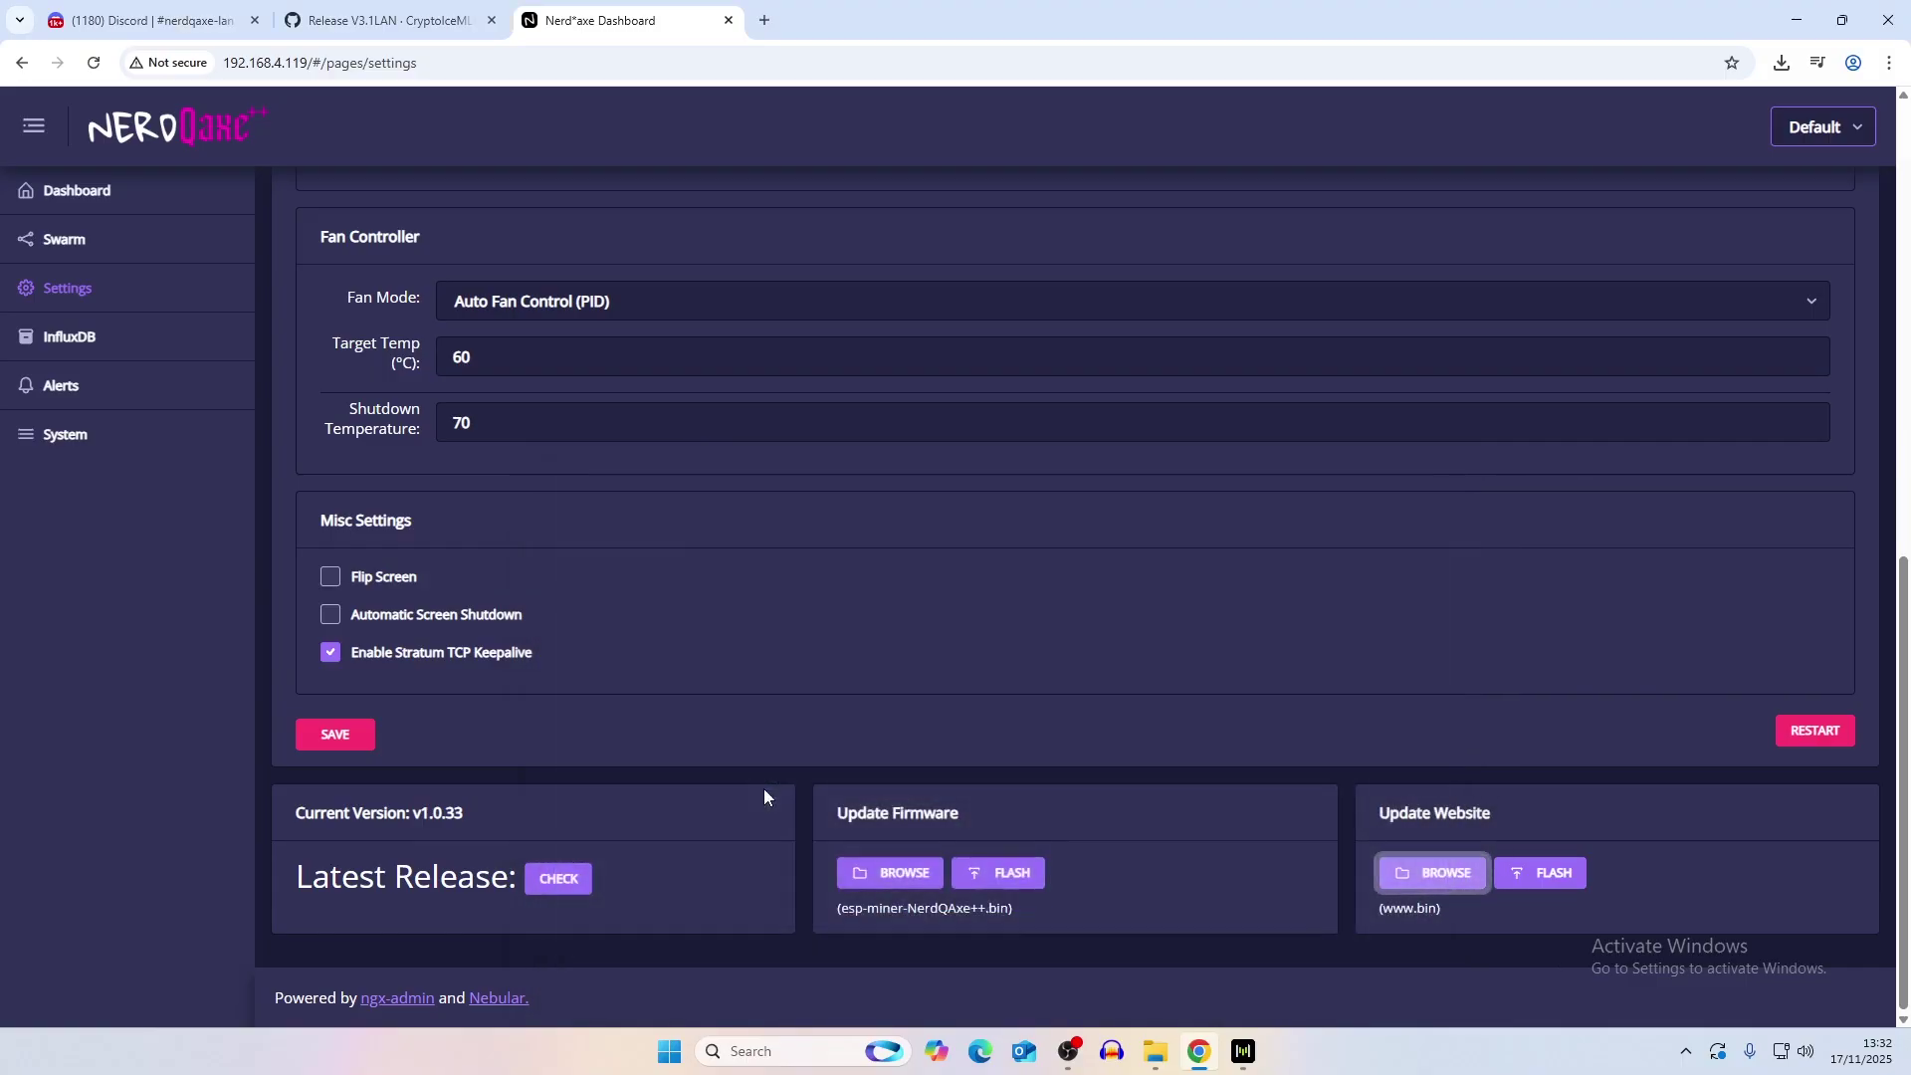
left_click(1552, 884)
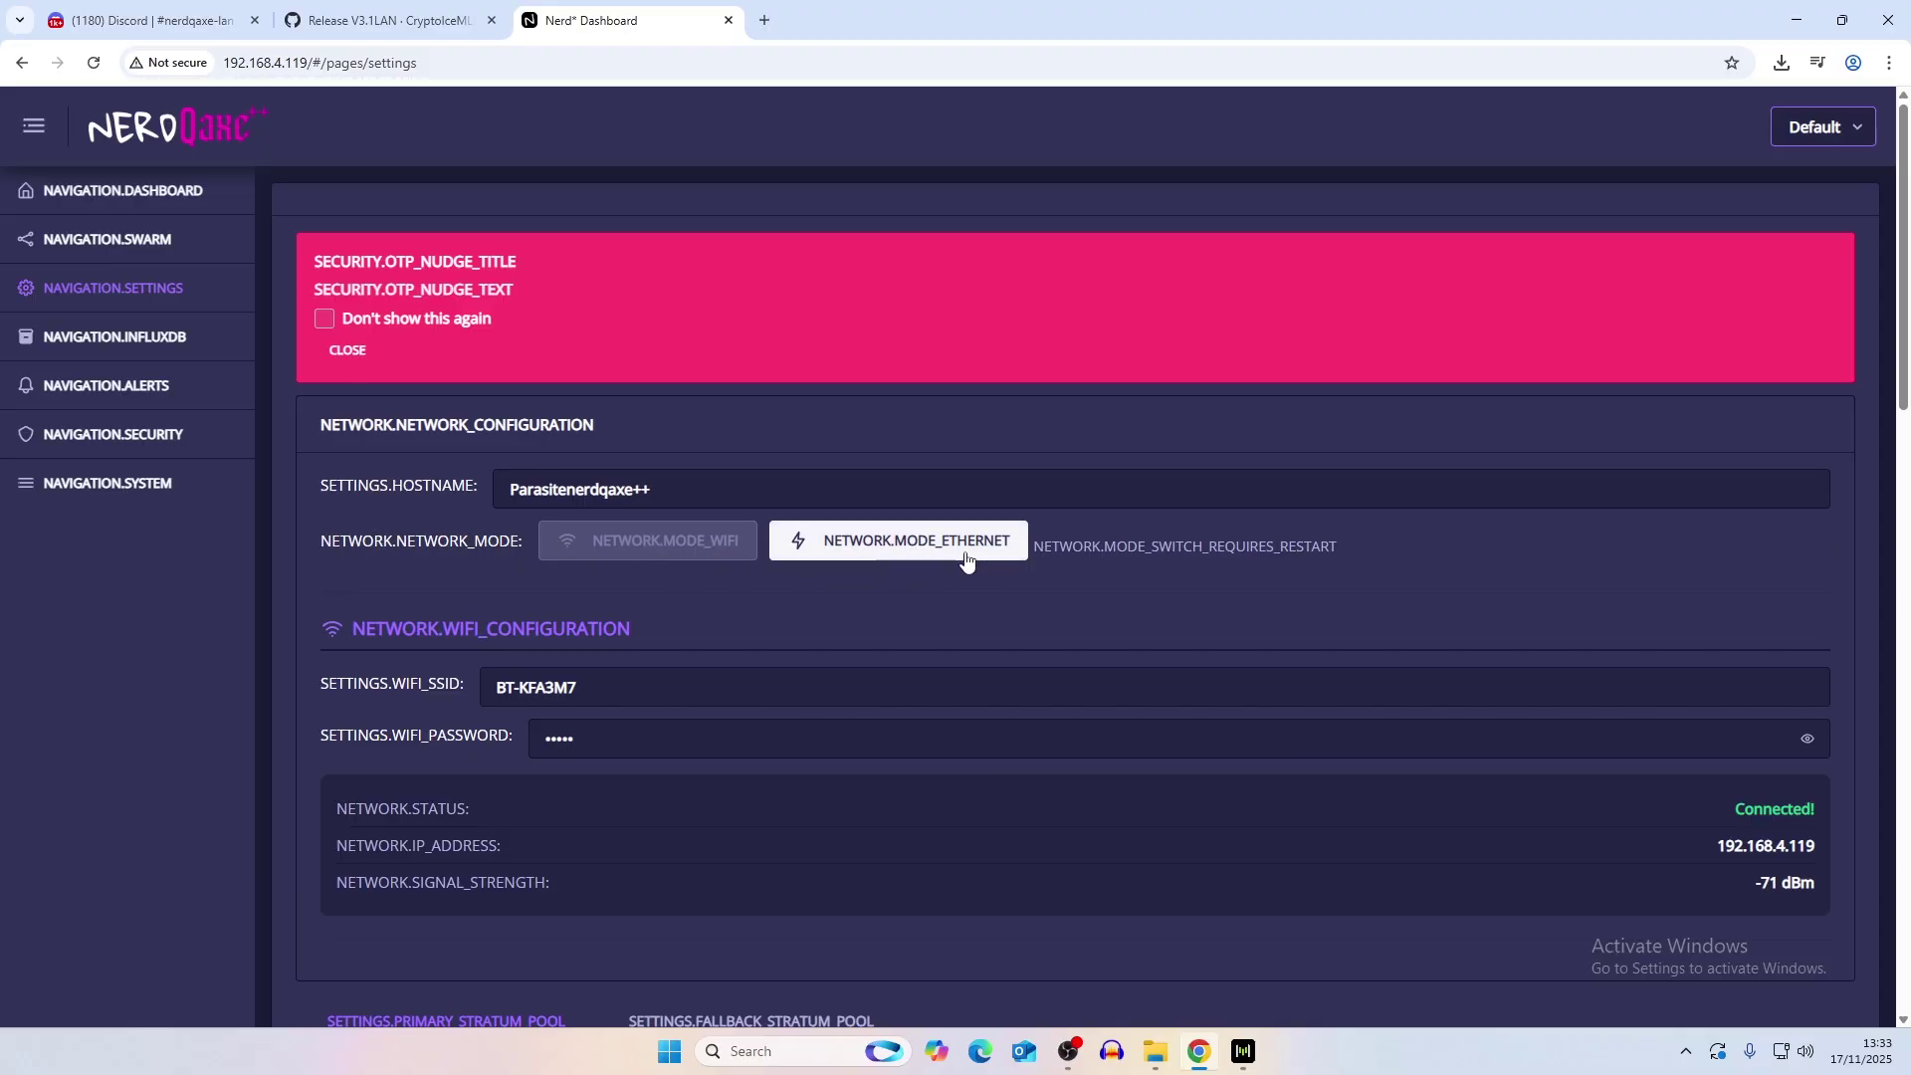
Flash the NerdQaxe++ firmware with esp-miner-NerdQAxe++.bin from the Desktop folder.
scroll(786, 760, "down", 3)
scroll(524, 517, "up", 2)
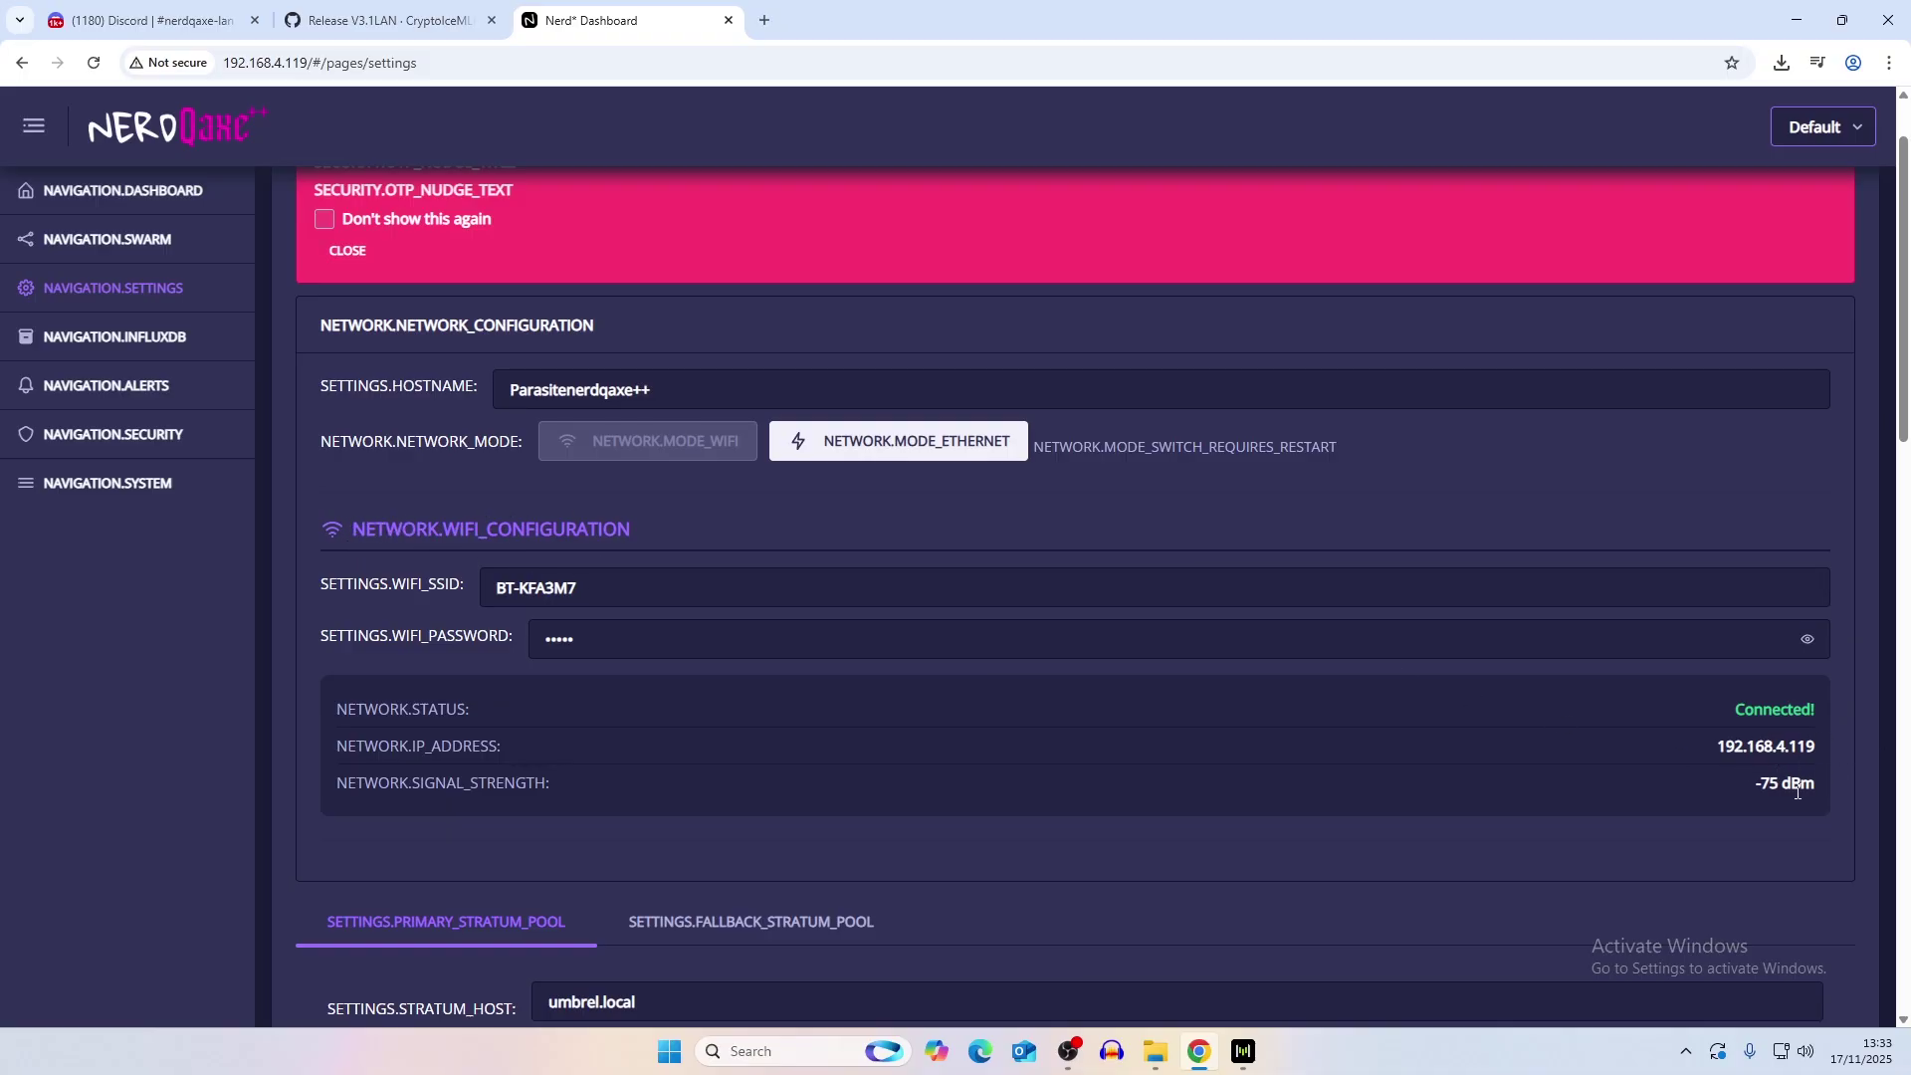
scroll(1692, 755, "down", 15)
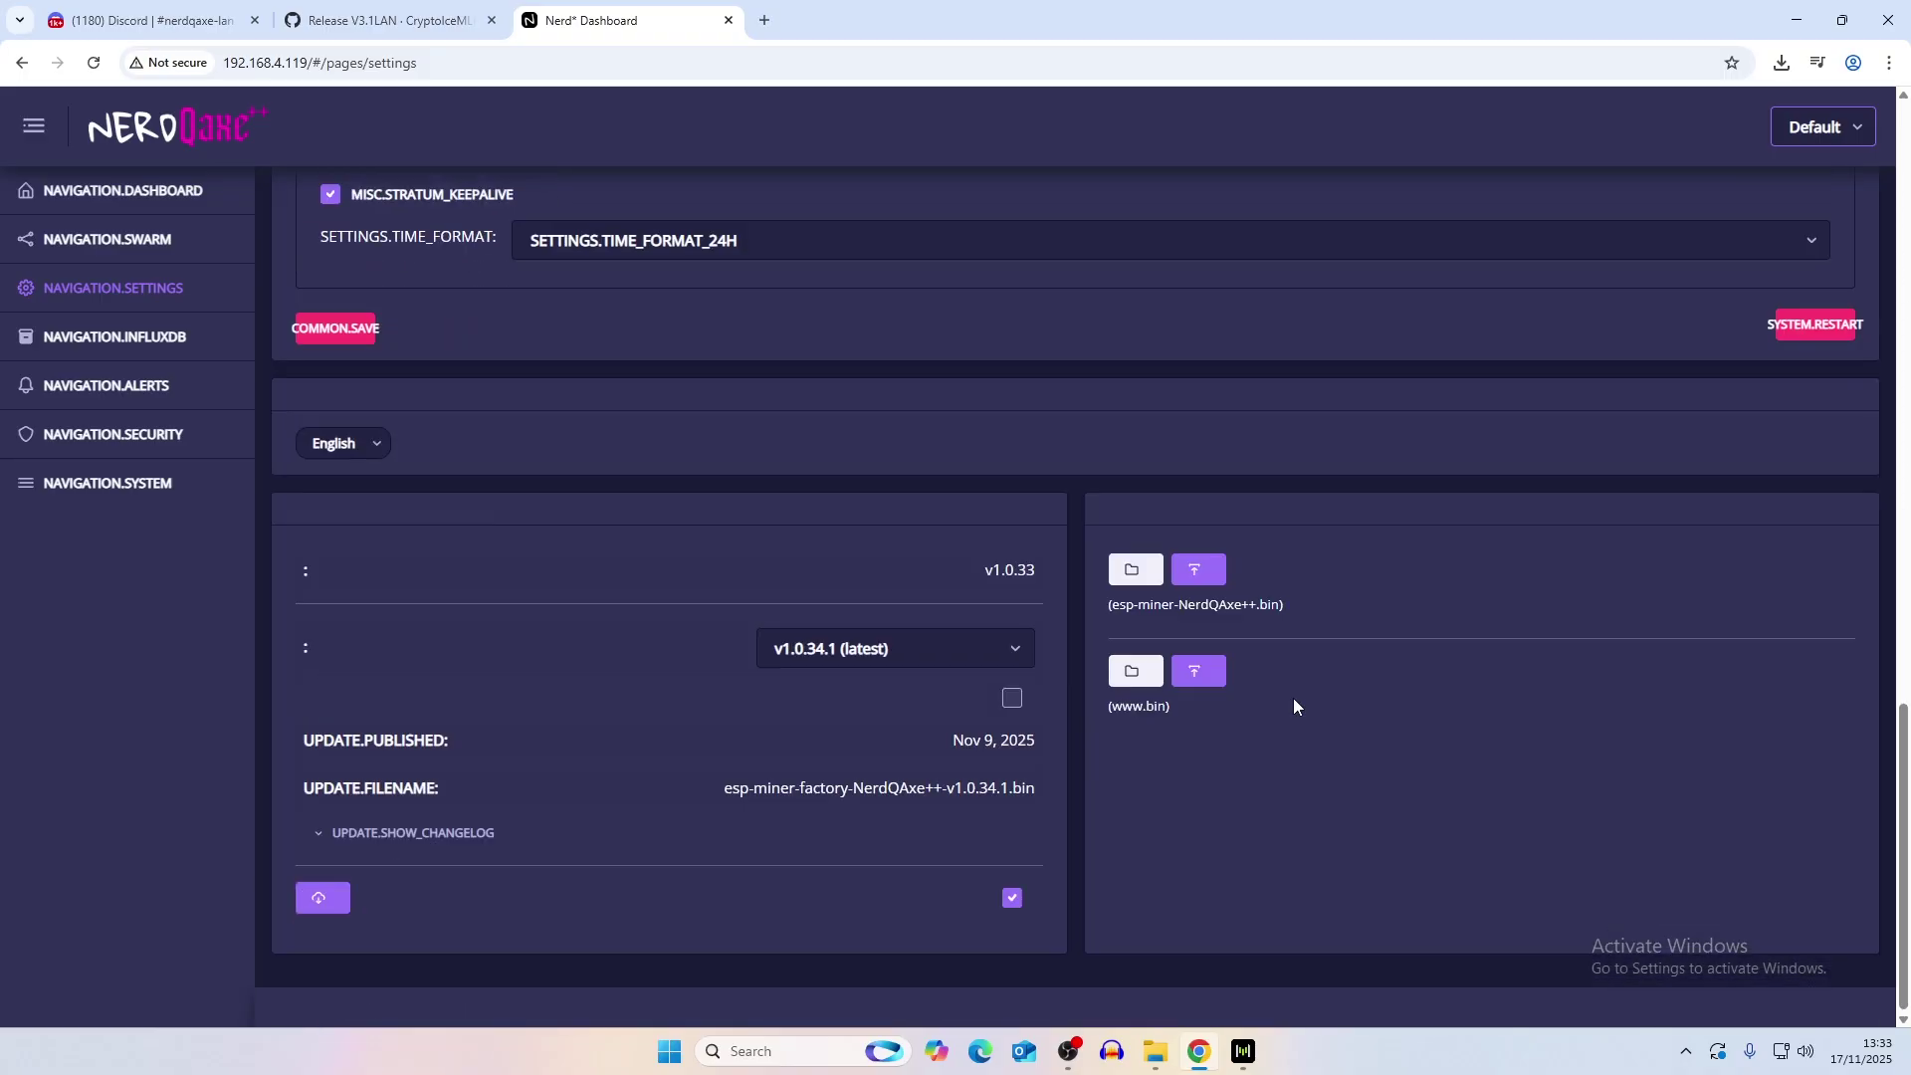
left_click(1150, 584)
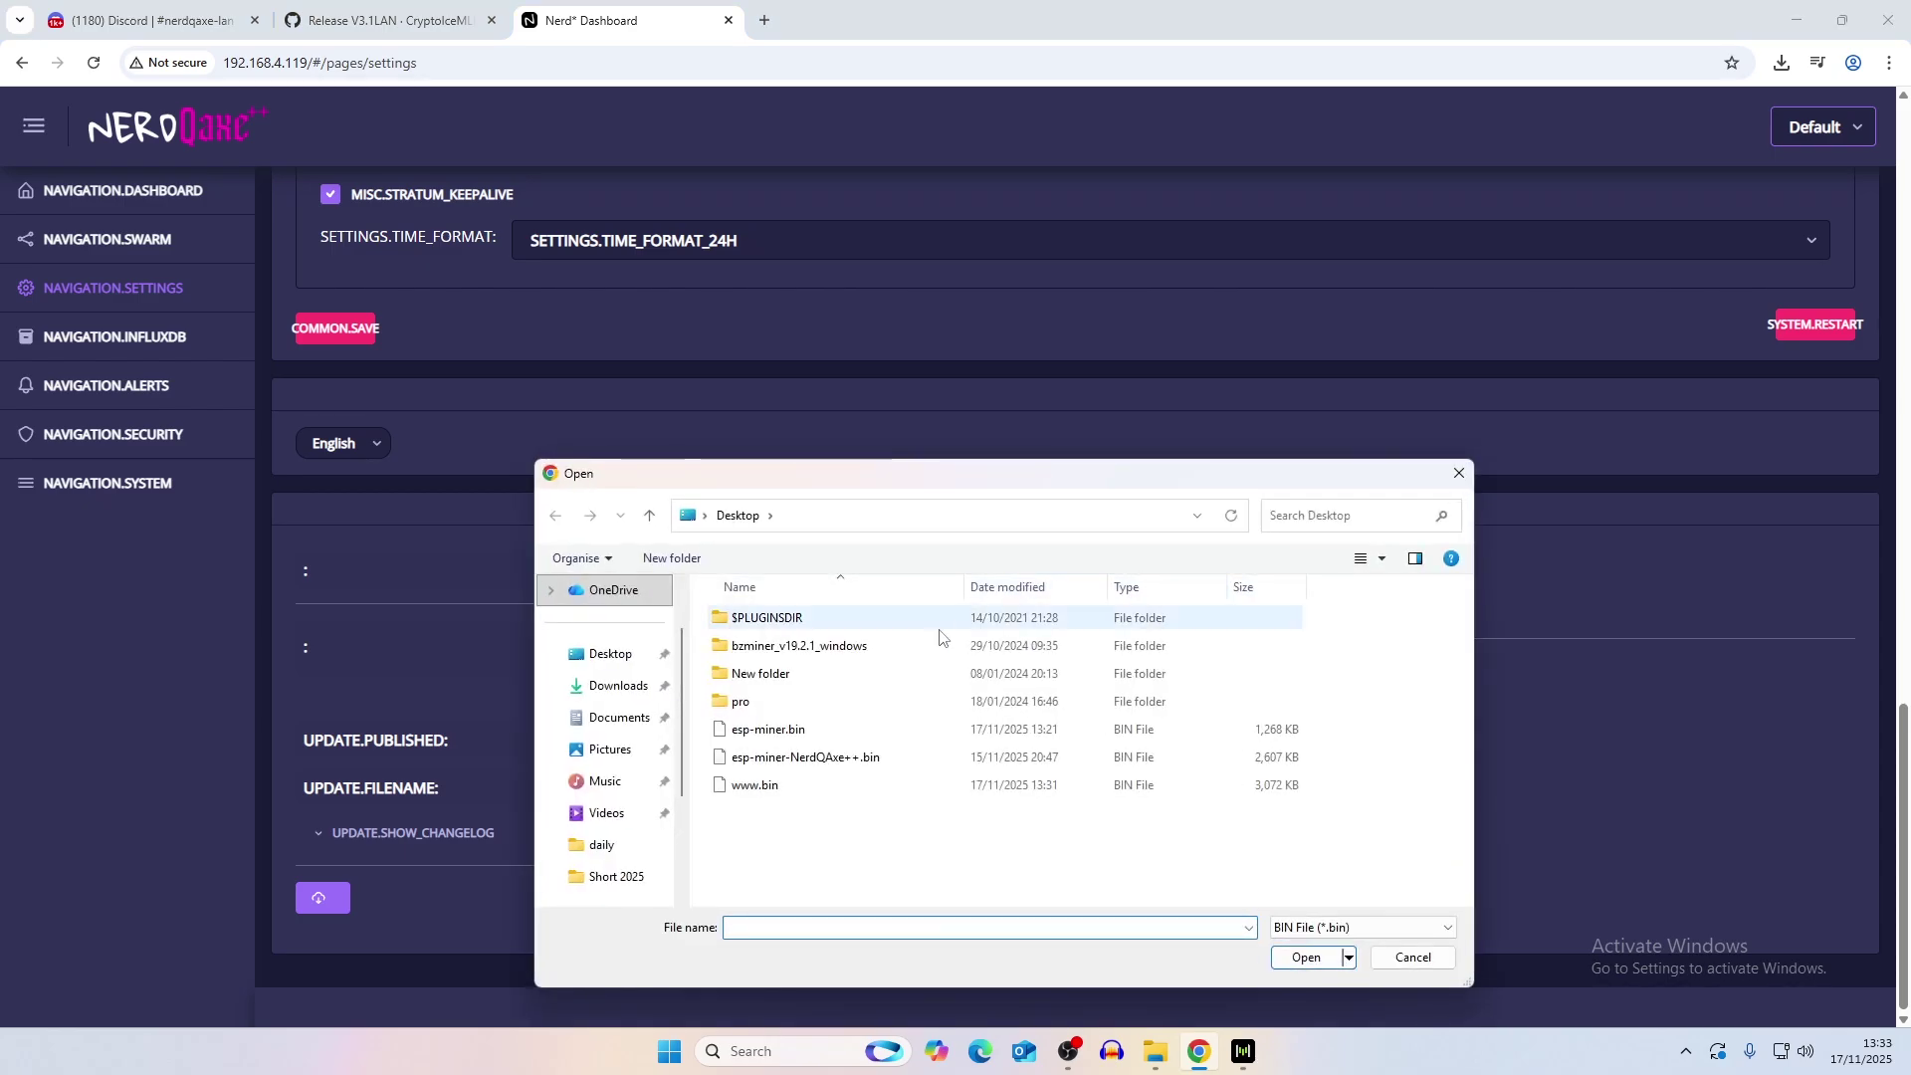
left_click(793, 762)
double_click(793, 762)
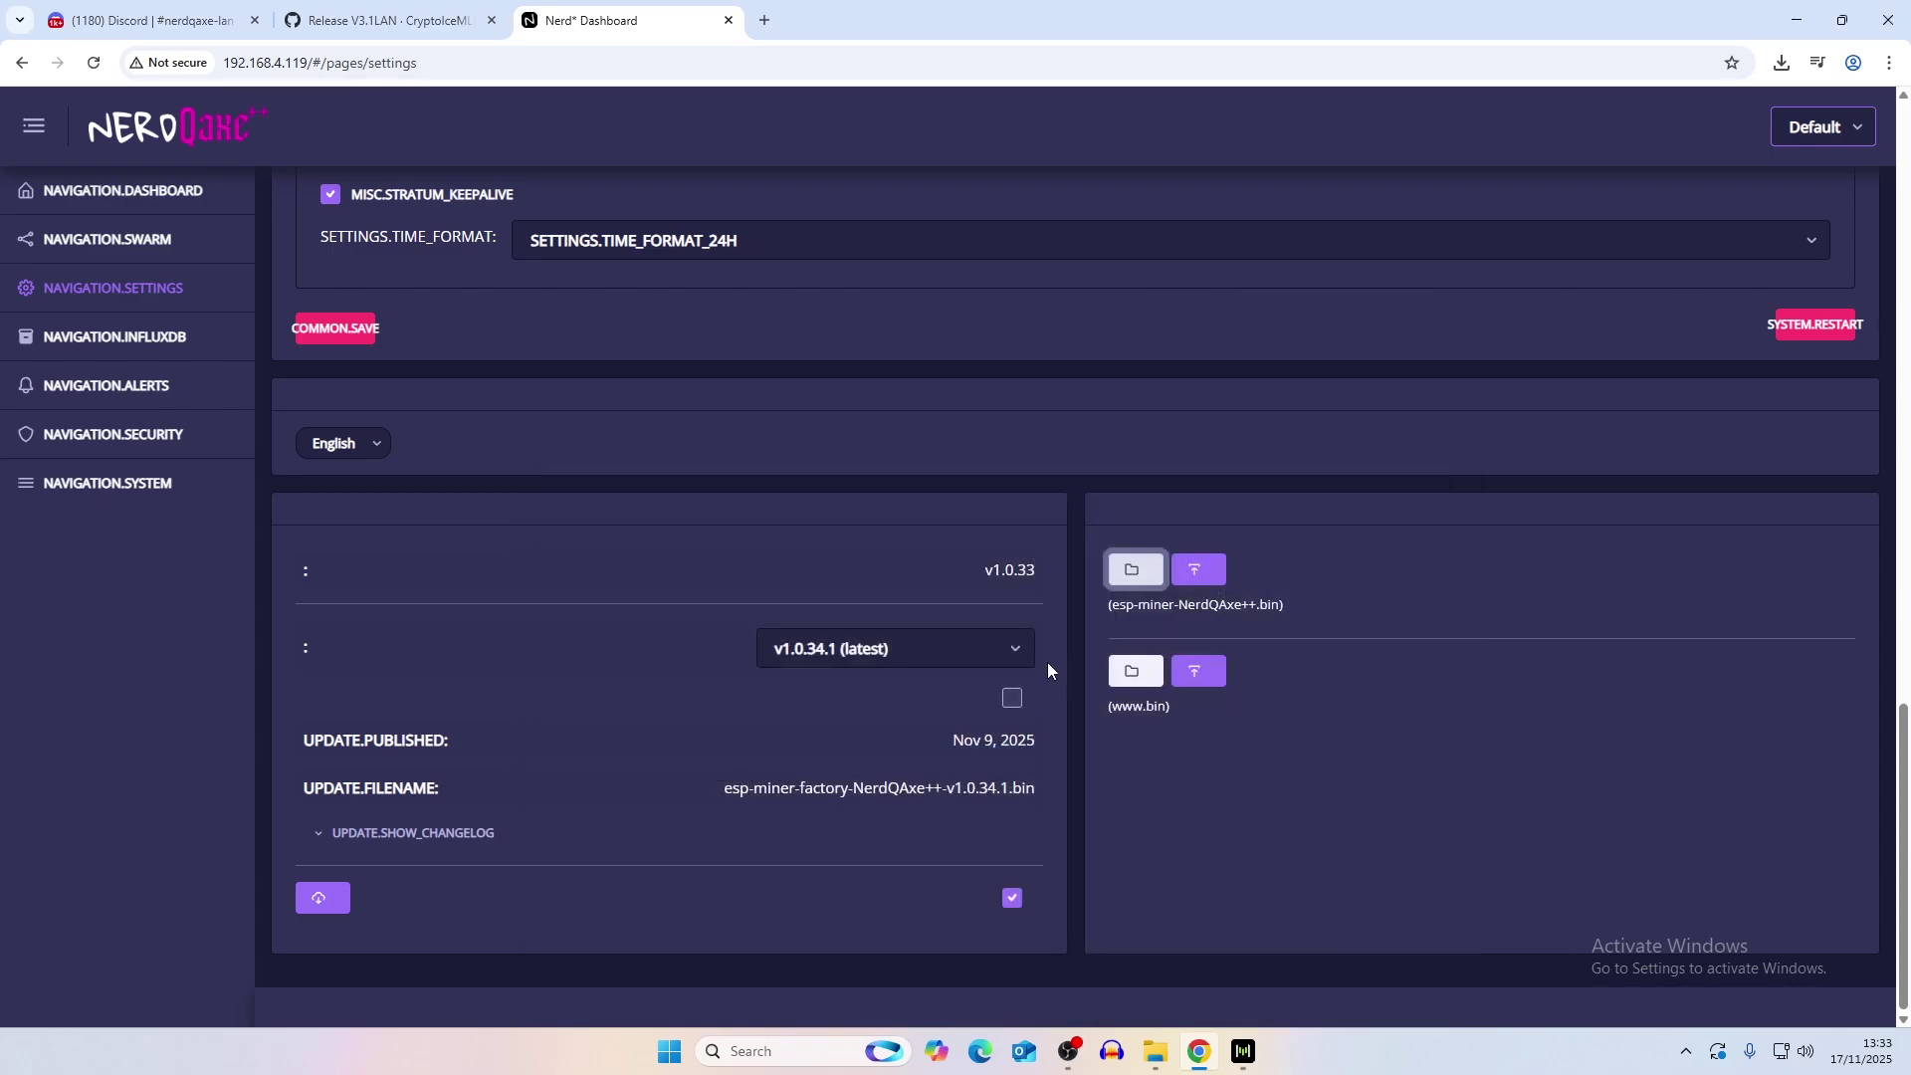
left_click(1204, 573)
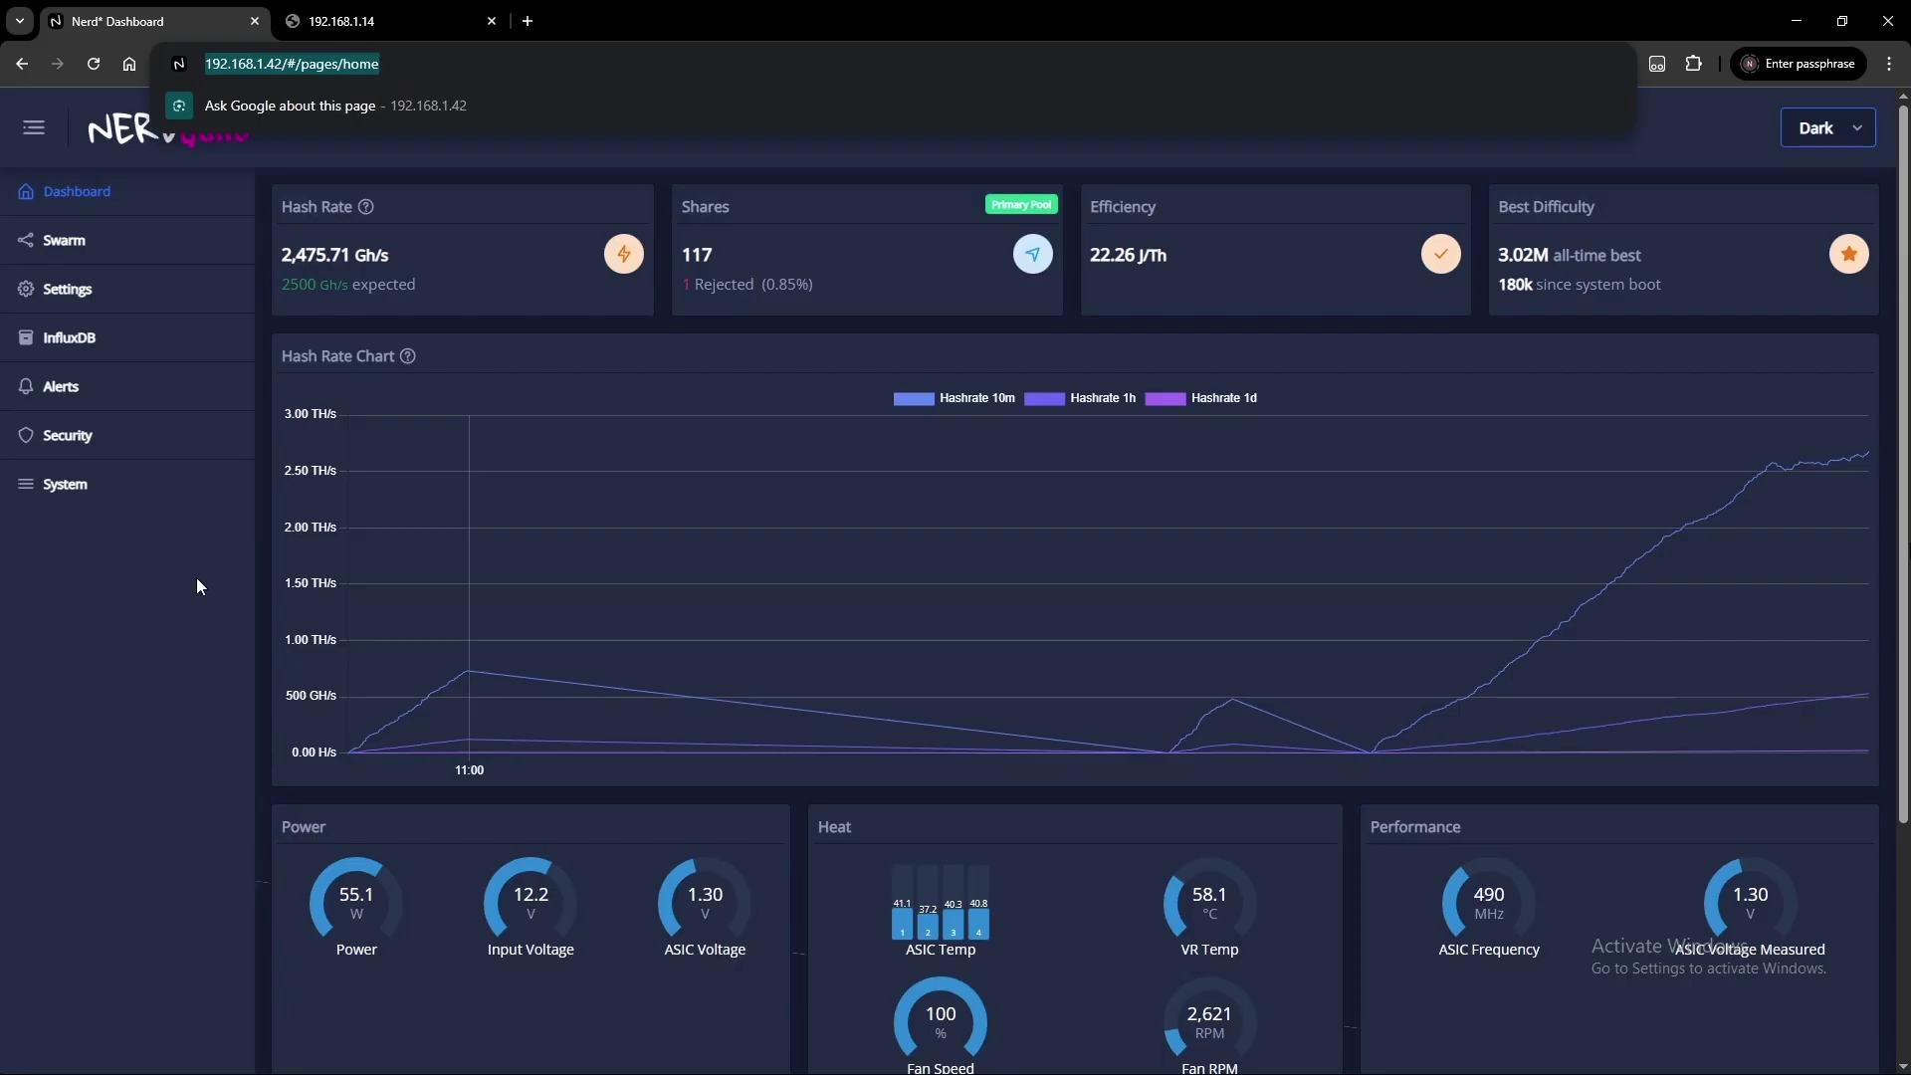
Check the NerdQAxe+ miner's model, uptime and firmware version in its system overview.
left_click(195, 577)
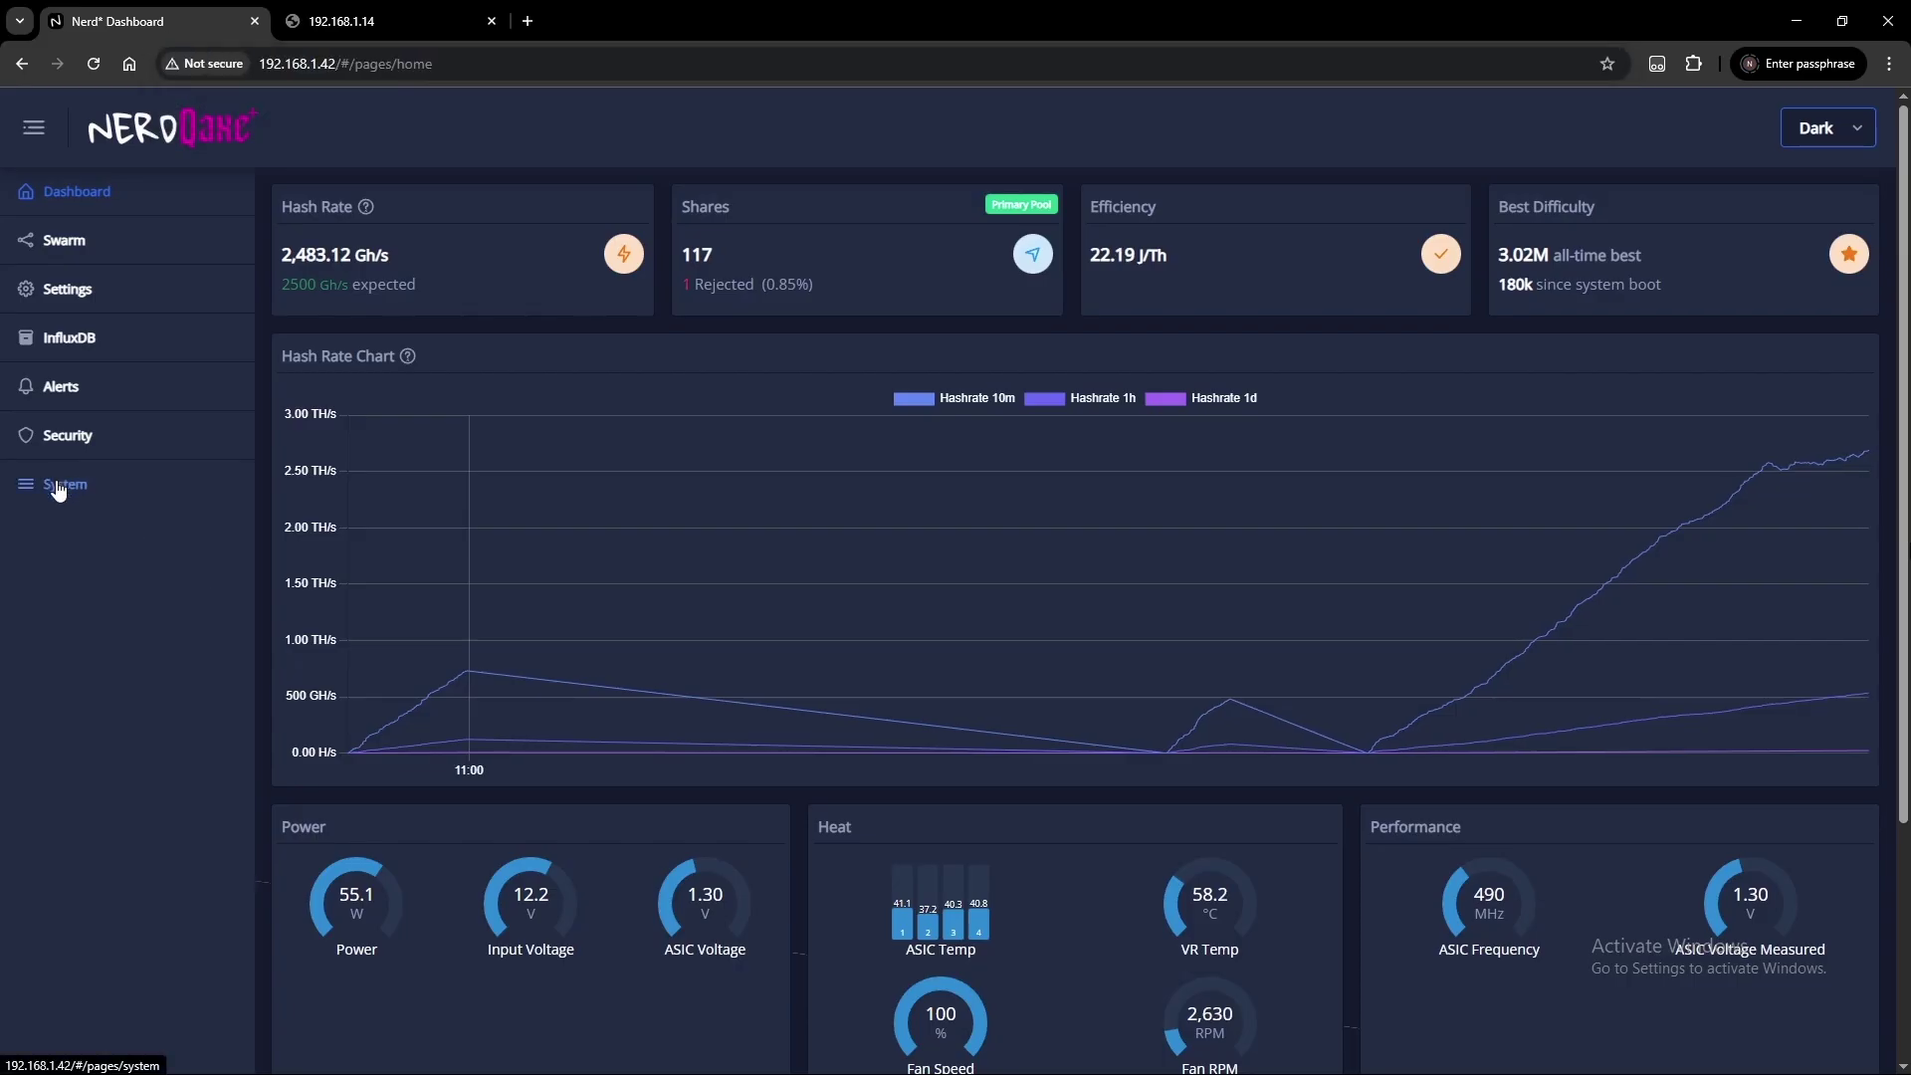
left_click(66, 486)
left_click_drag(506, 276, 652, 276)
left_click_drag(506, 316, 543, 316)
left_click_drag(508, 502, 751, 514)
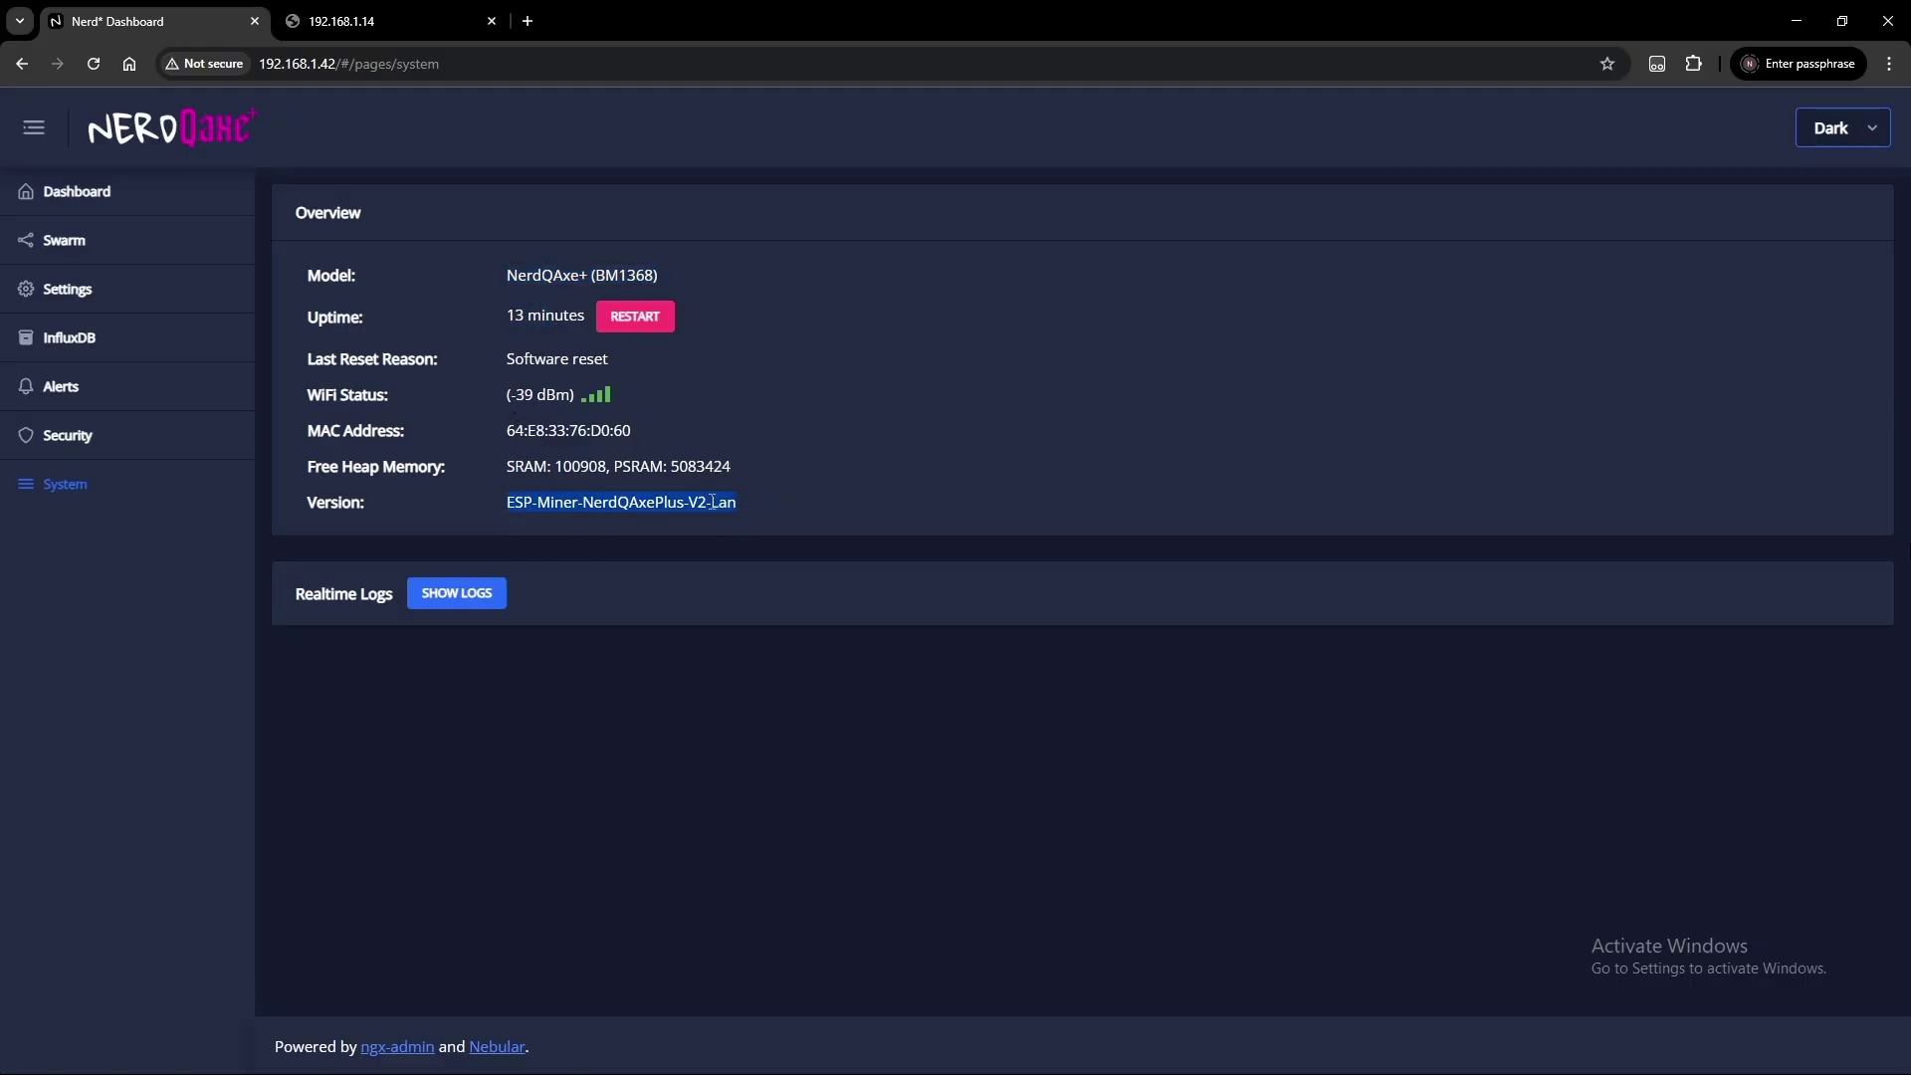
Switch the NerdQAxe+ miner's network mode from WiFi to Ethernet and restart the device.
left_click(75, 291)
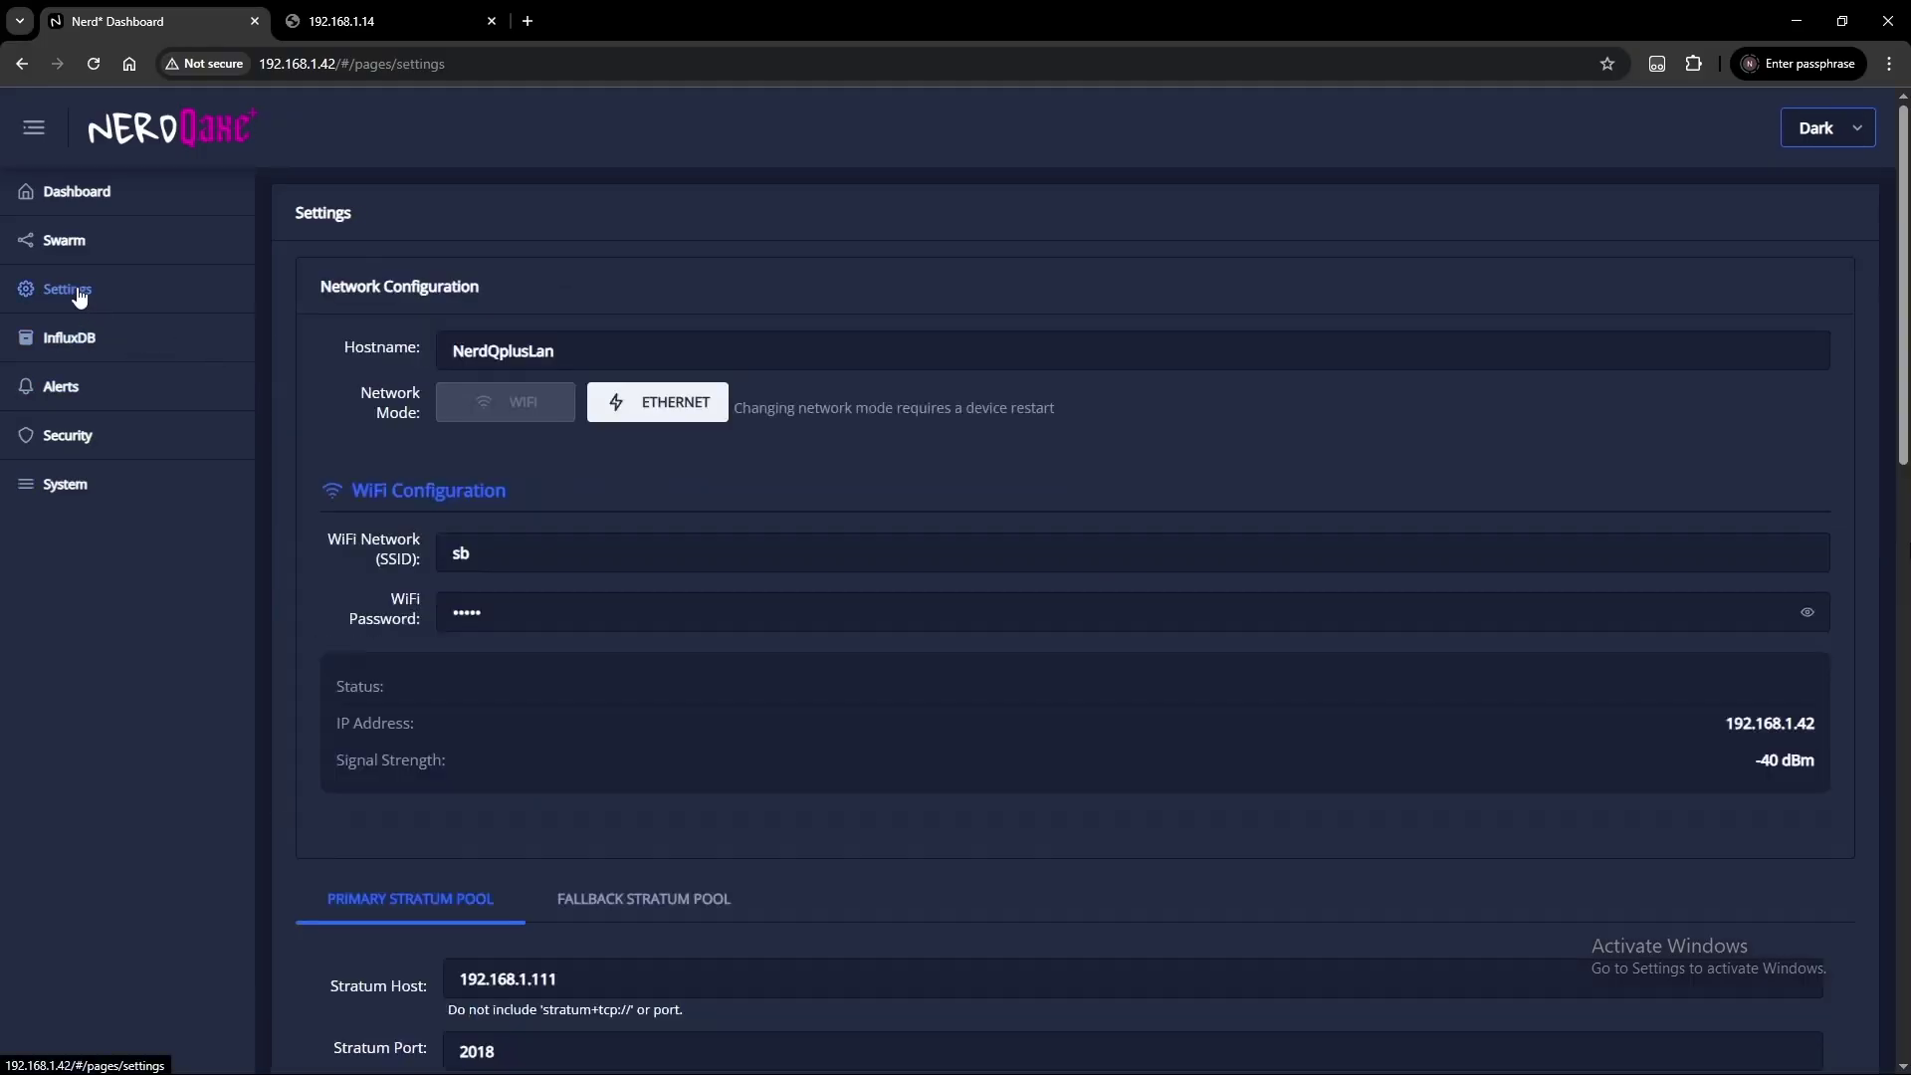
left_click(646, 414)
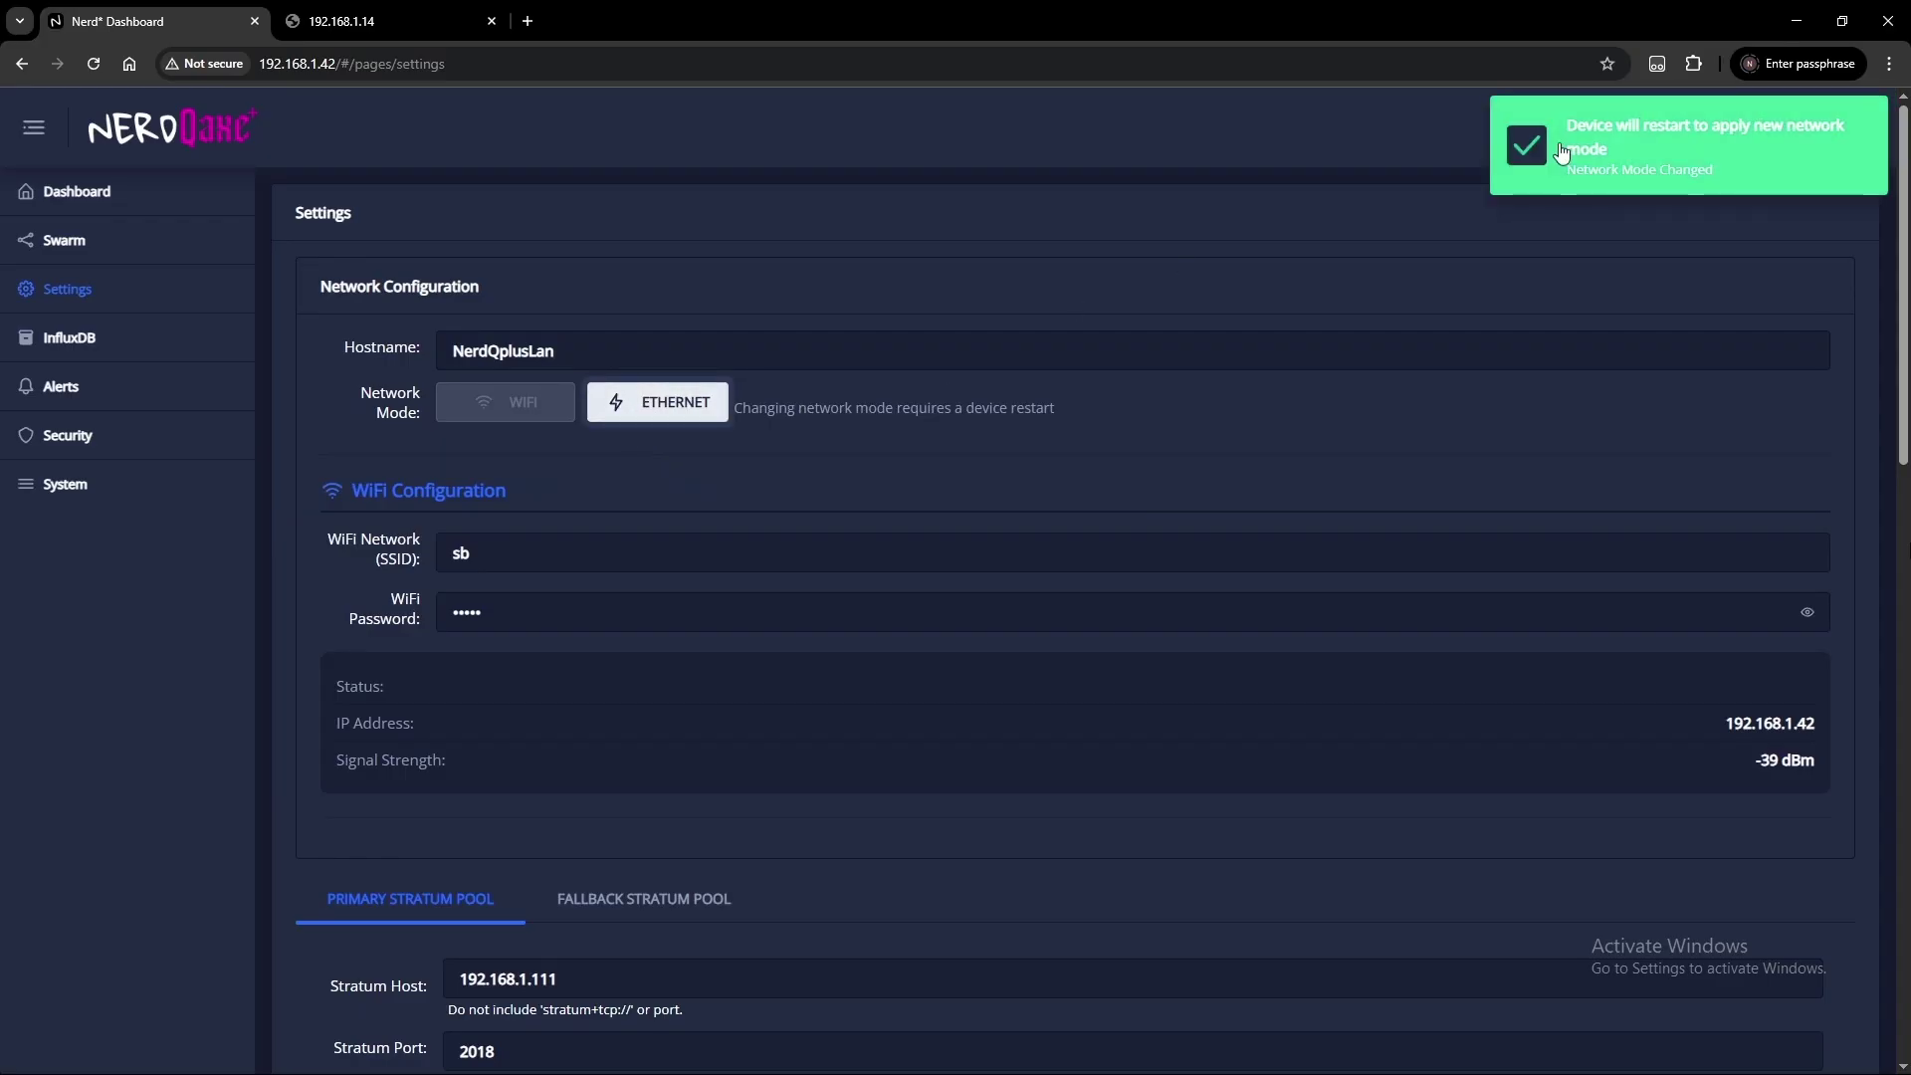
scroll(1507, 511, "down", 3)
scroll(1508, 512, "down", 10)
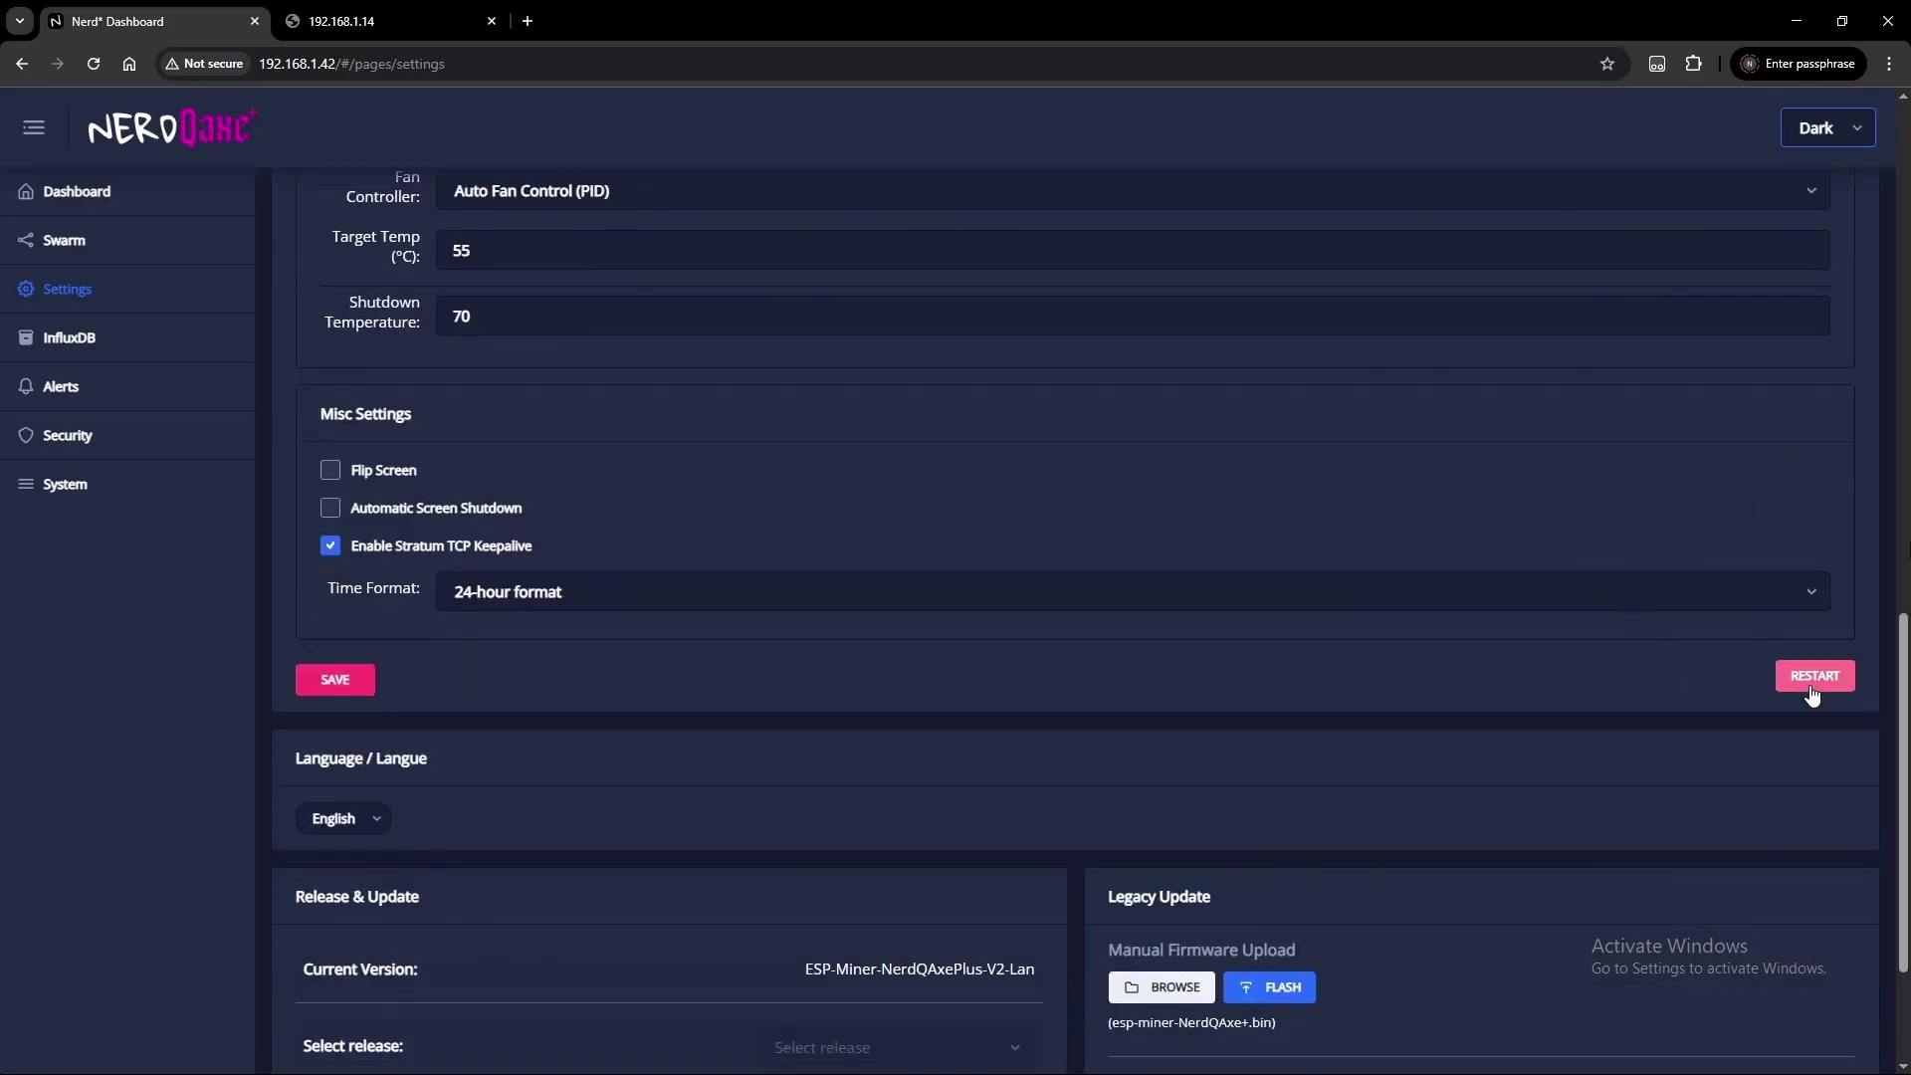
left_click(1813, 677)
Reload the miner's pages at 192.168.1.42 and 192.168.1.14 to check which address responds.
scroll(702, 458, "up", 13)
left_click(94, 64)
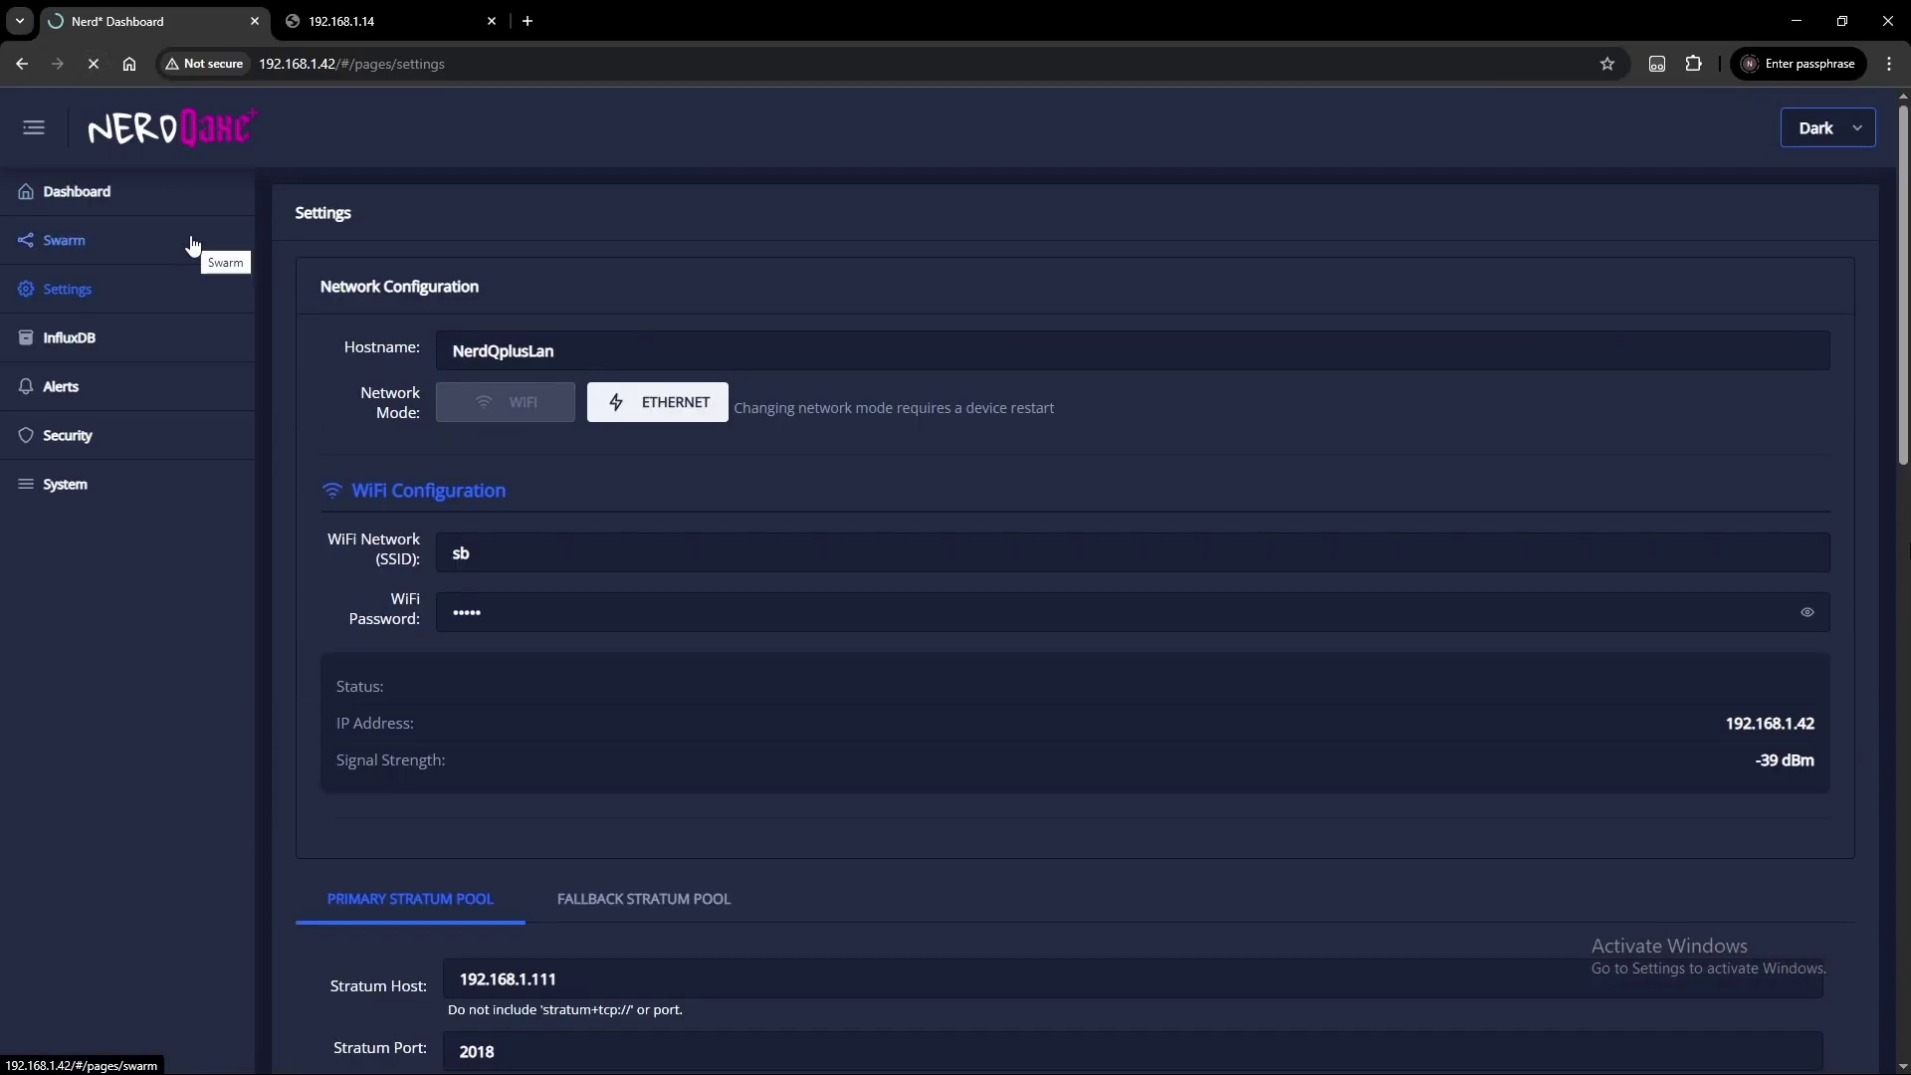
left_click(349, 26)
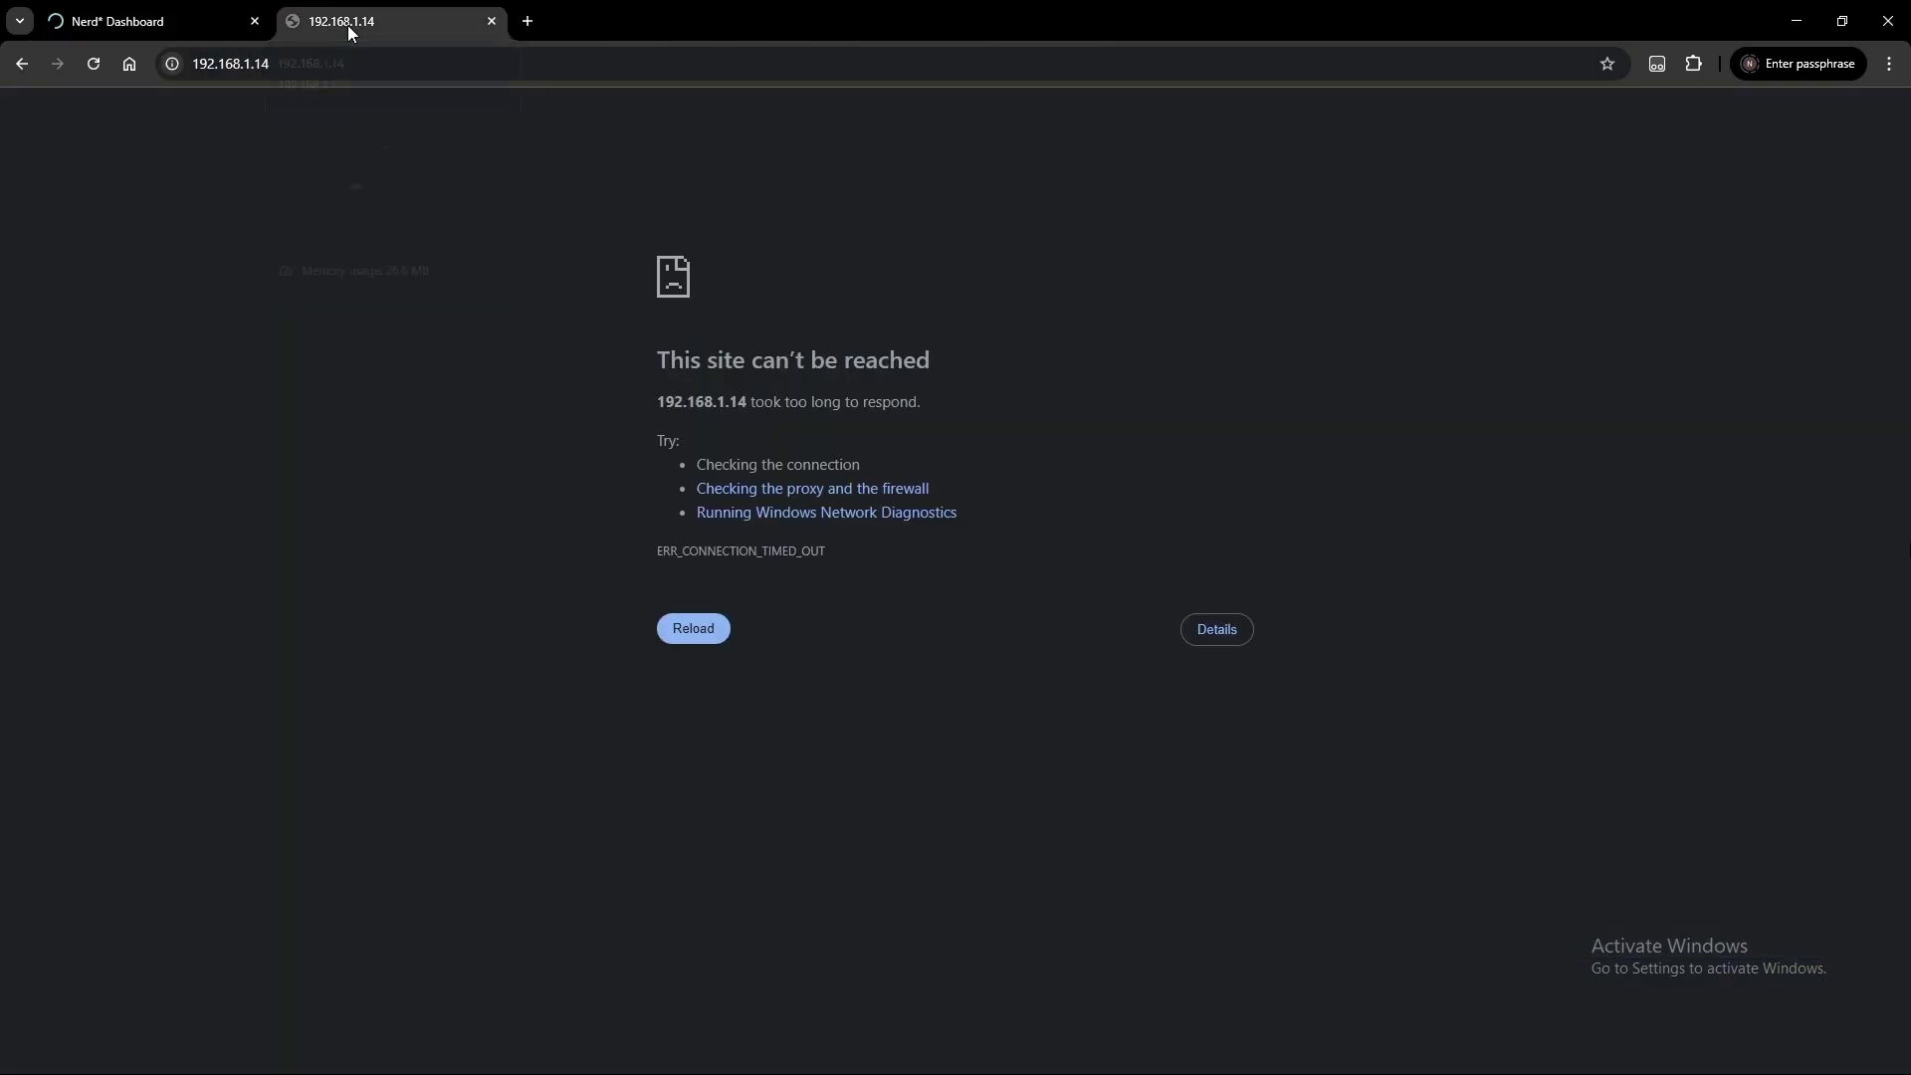
left_click(97, 72)
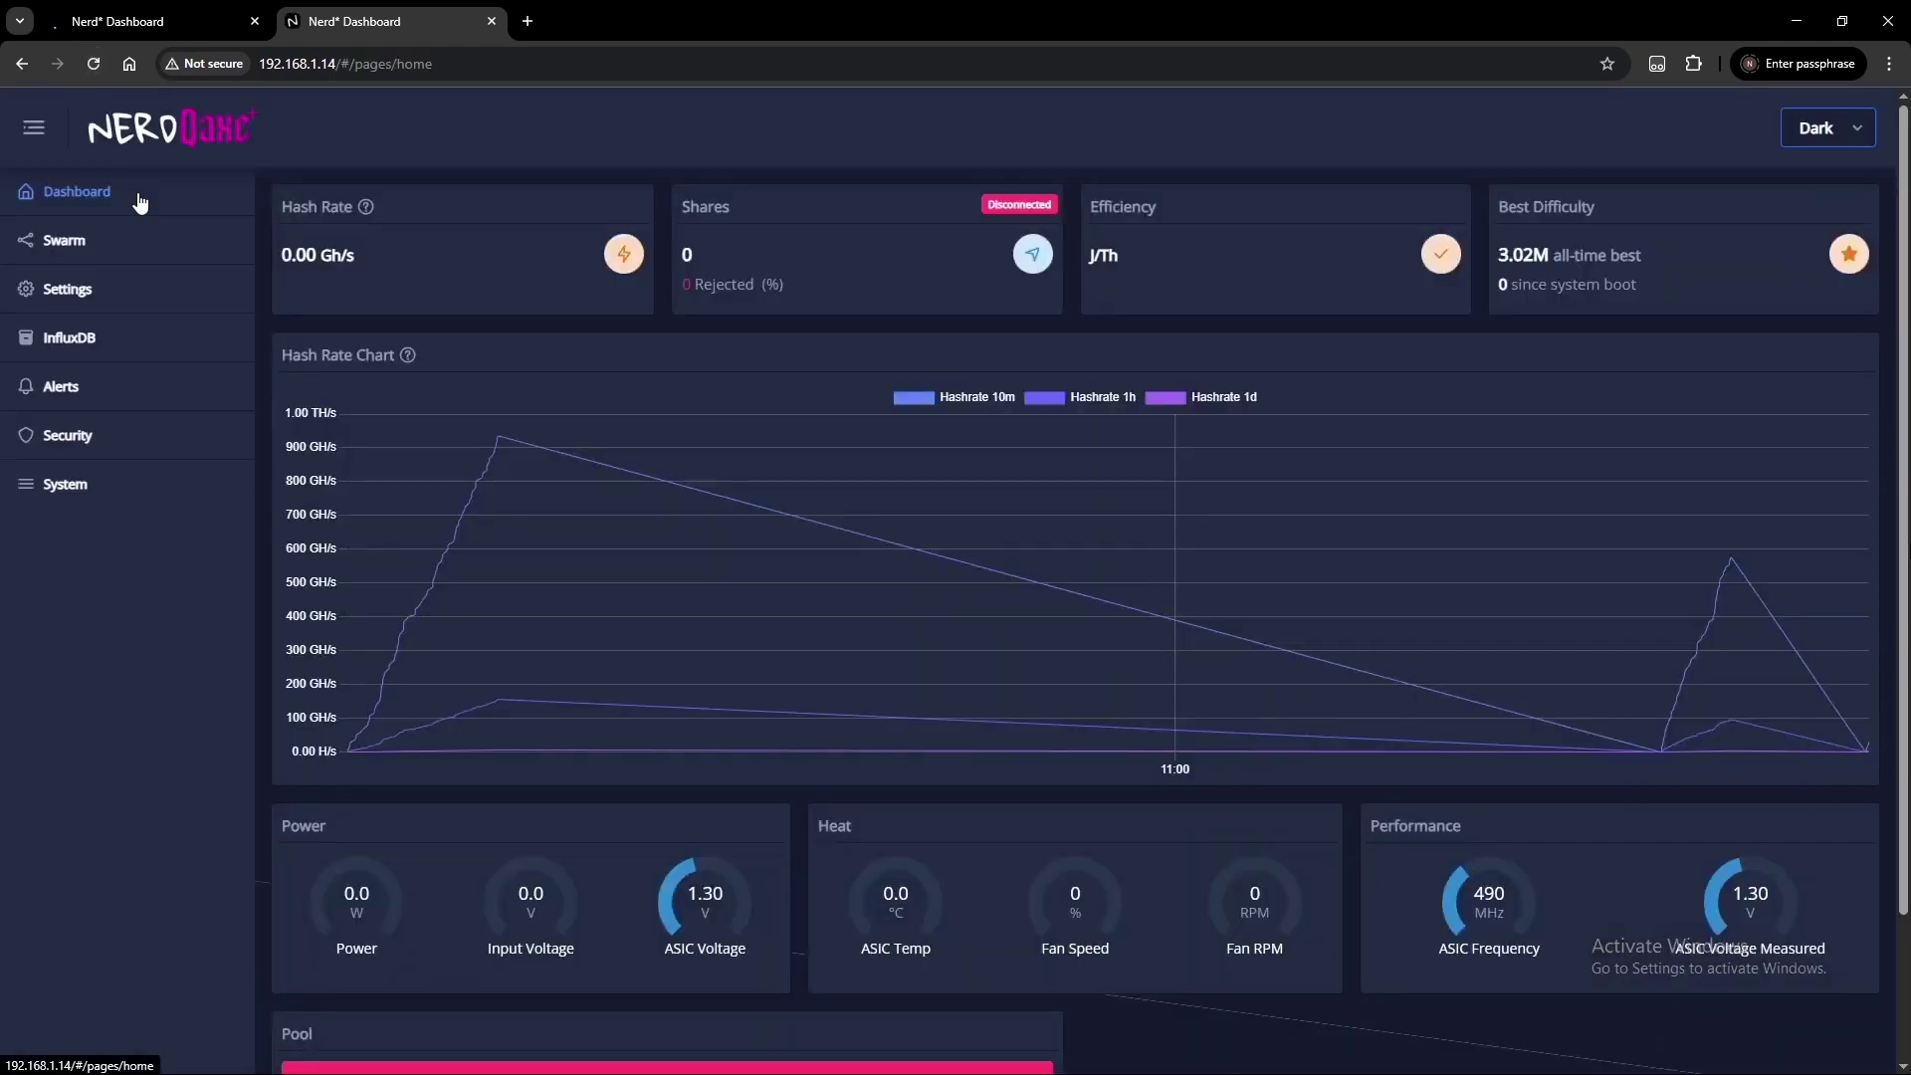
left_click(143, 29)
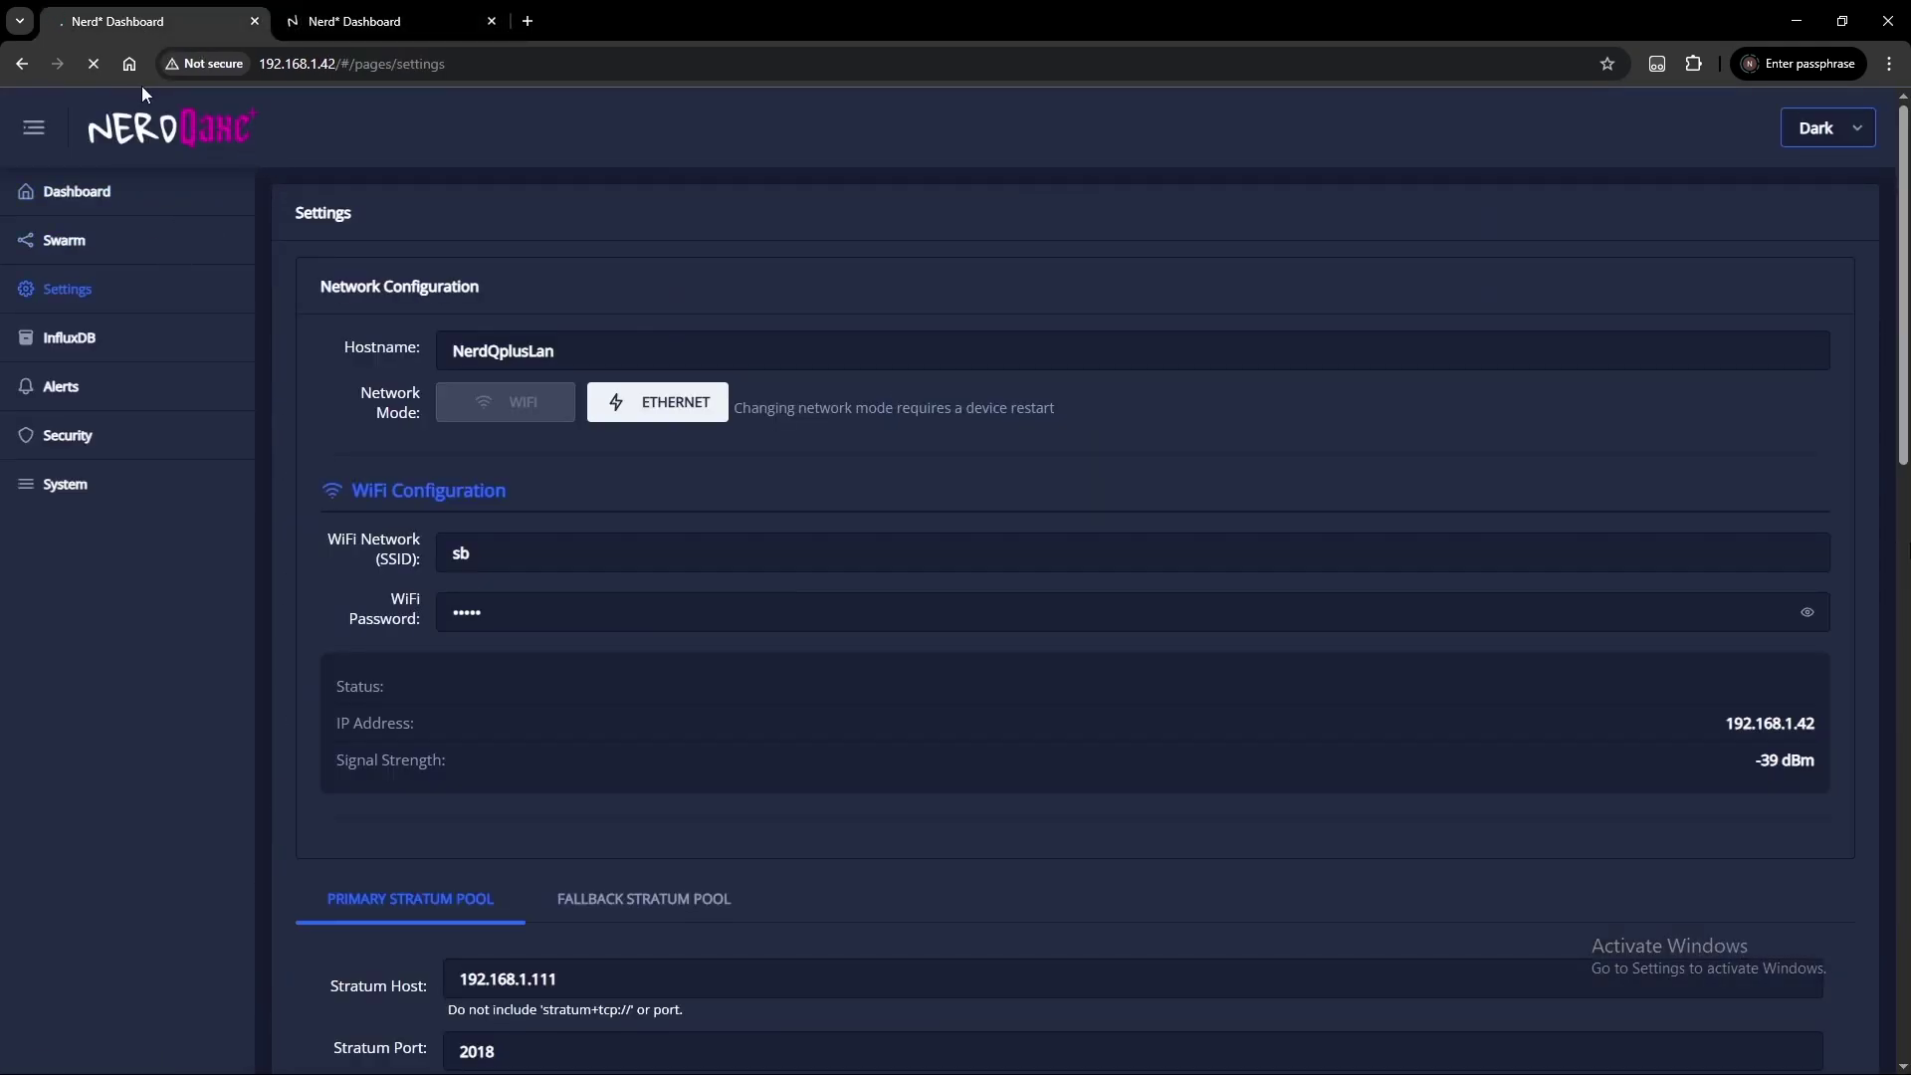
left_click(382, 26)
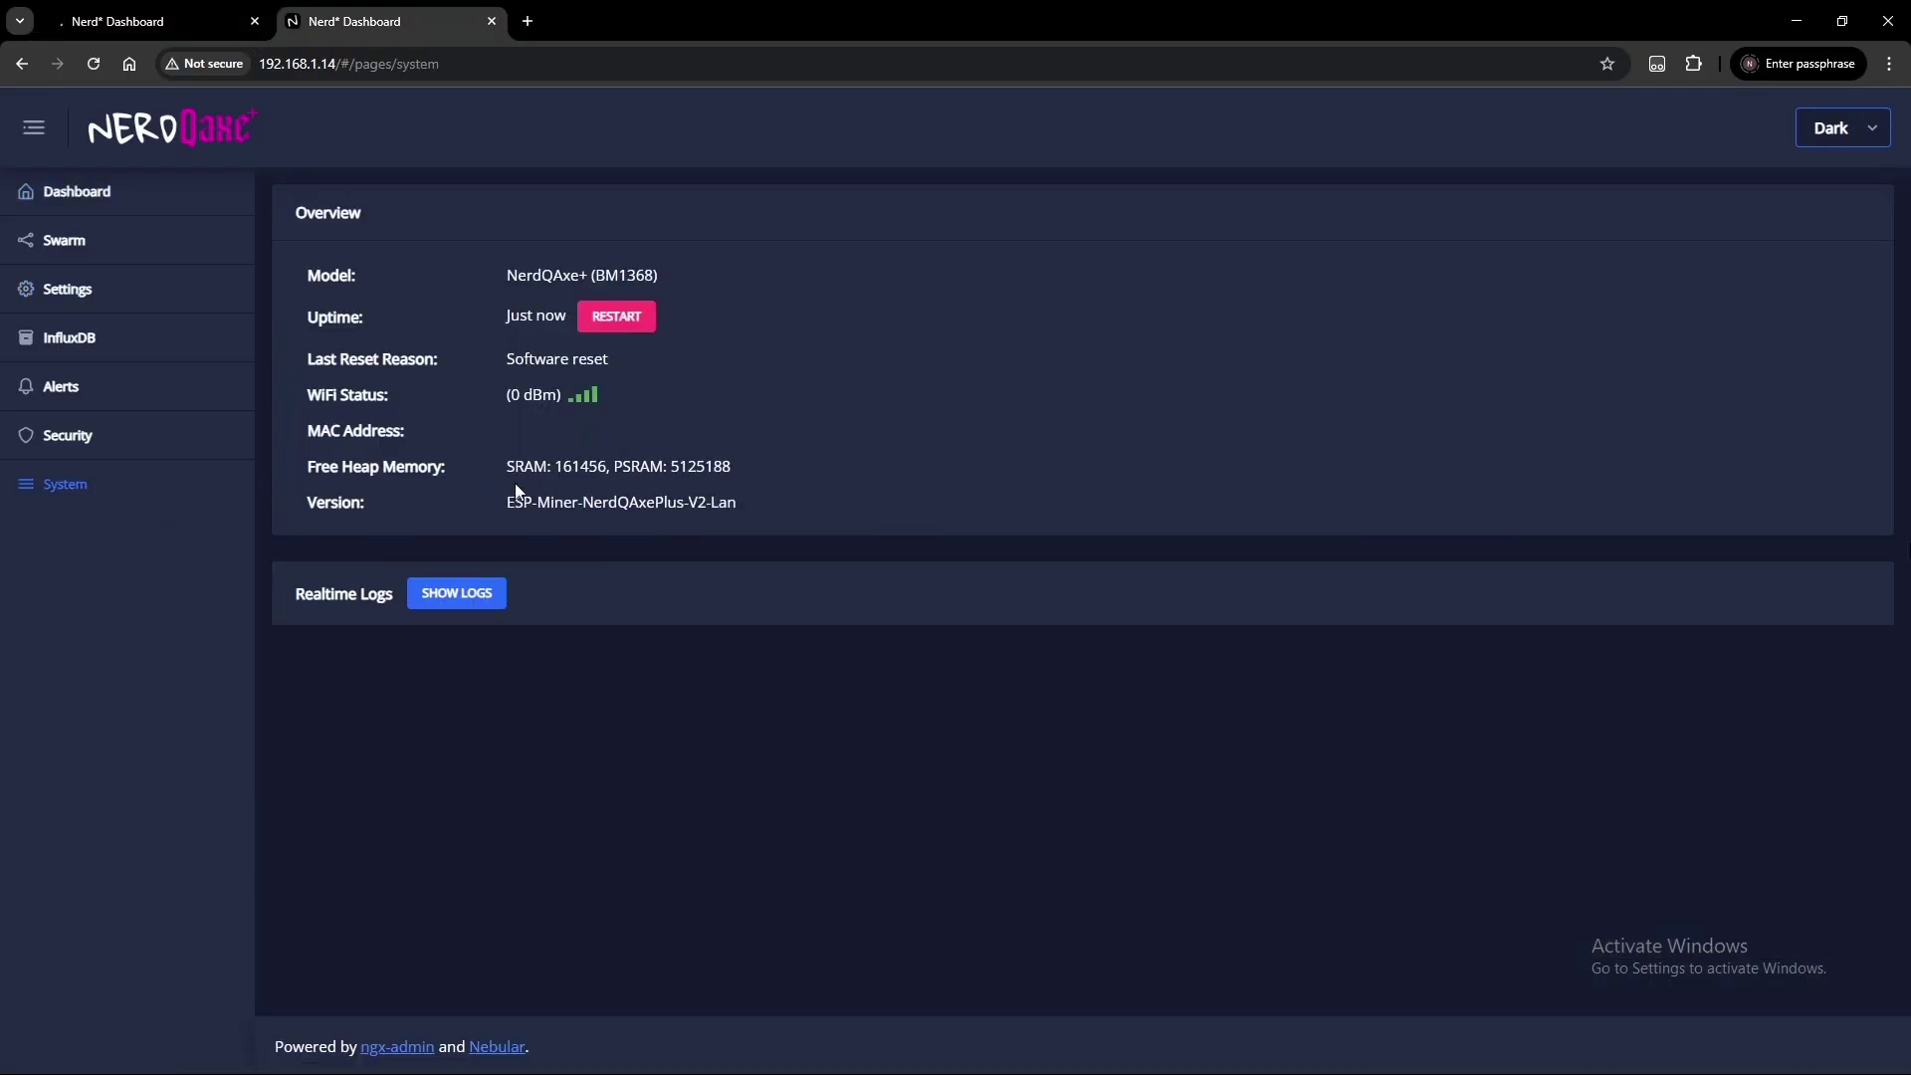
Check the firmware version at 192.168.1.14, plus the Ethernet connection status and IP address in the network settings.
left_click_drag(507, 501, 768, 511)
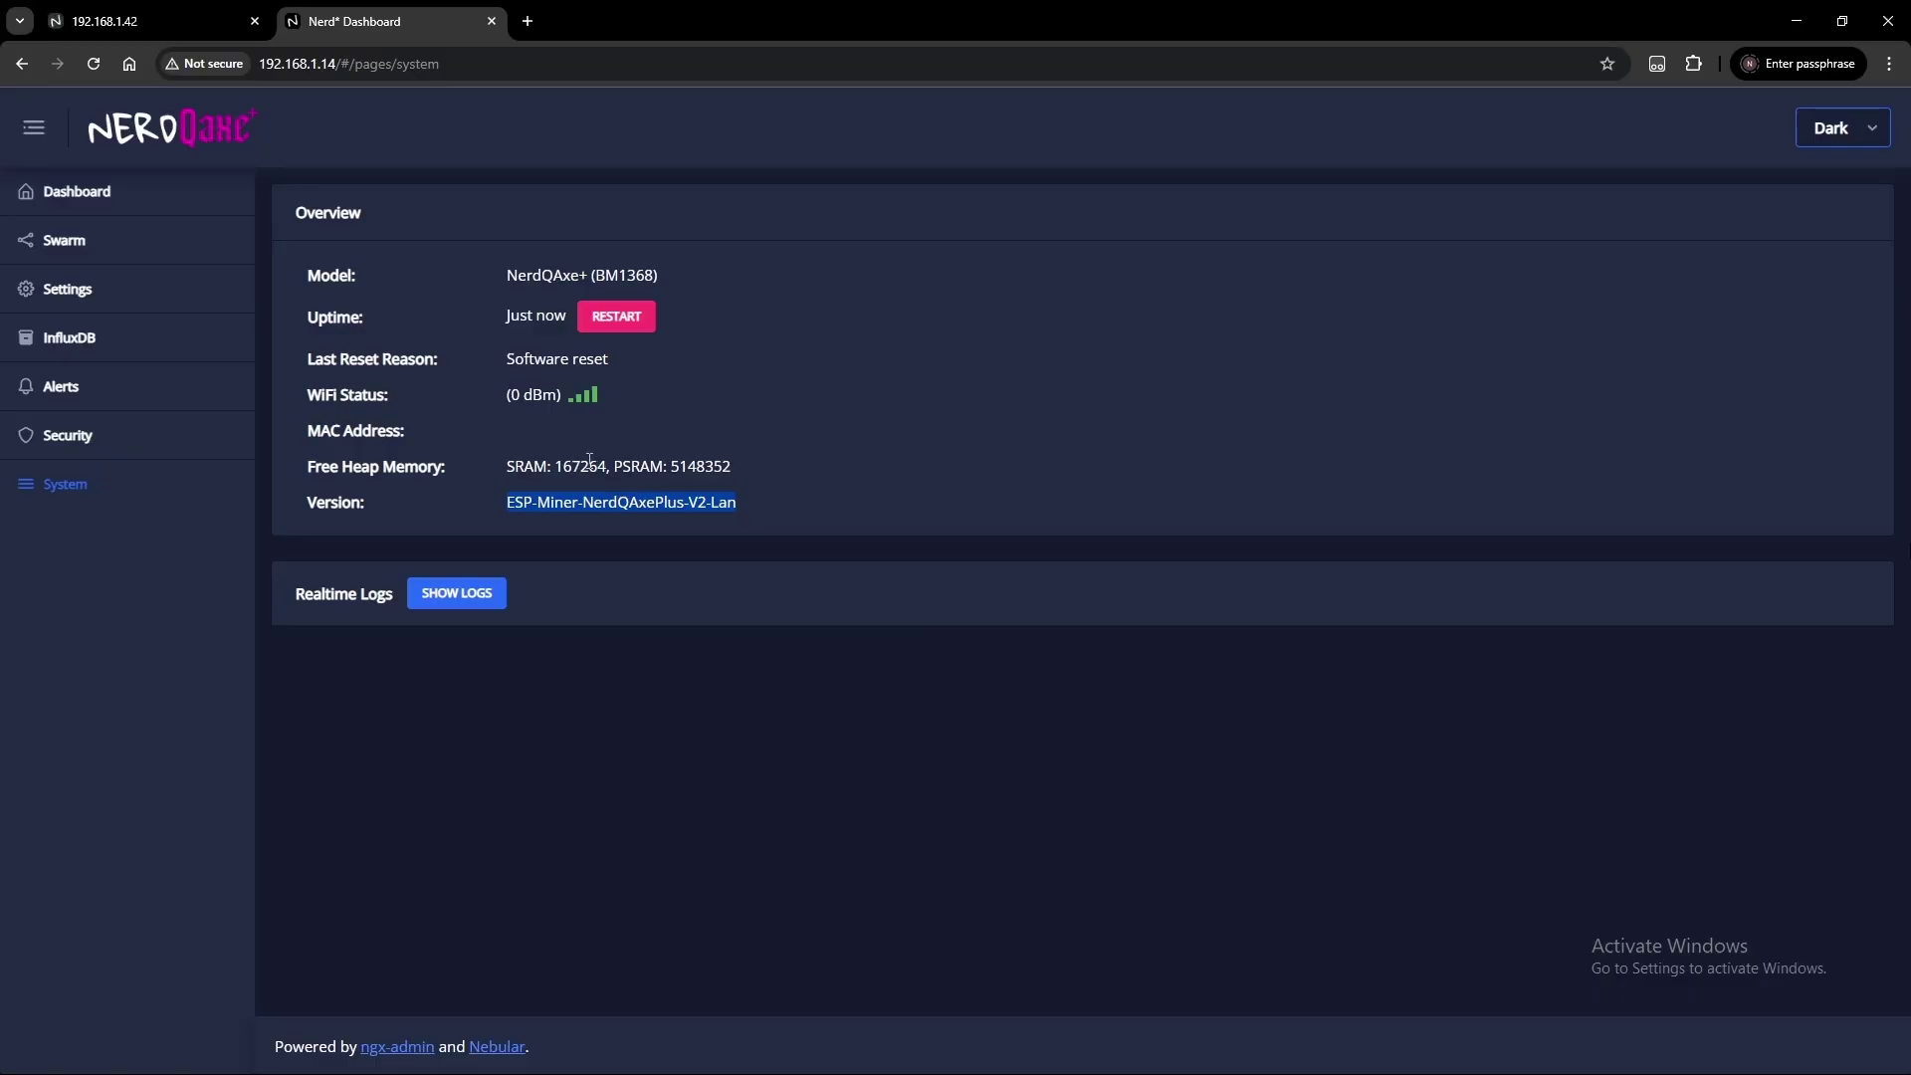
left_click(72, 293)
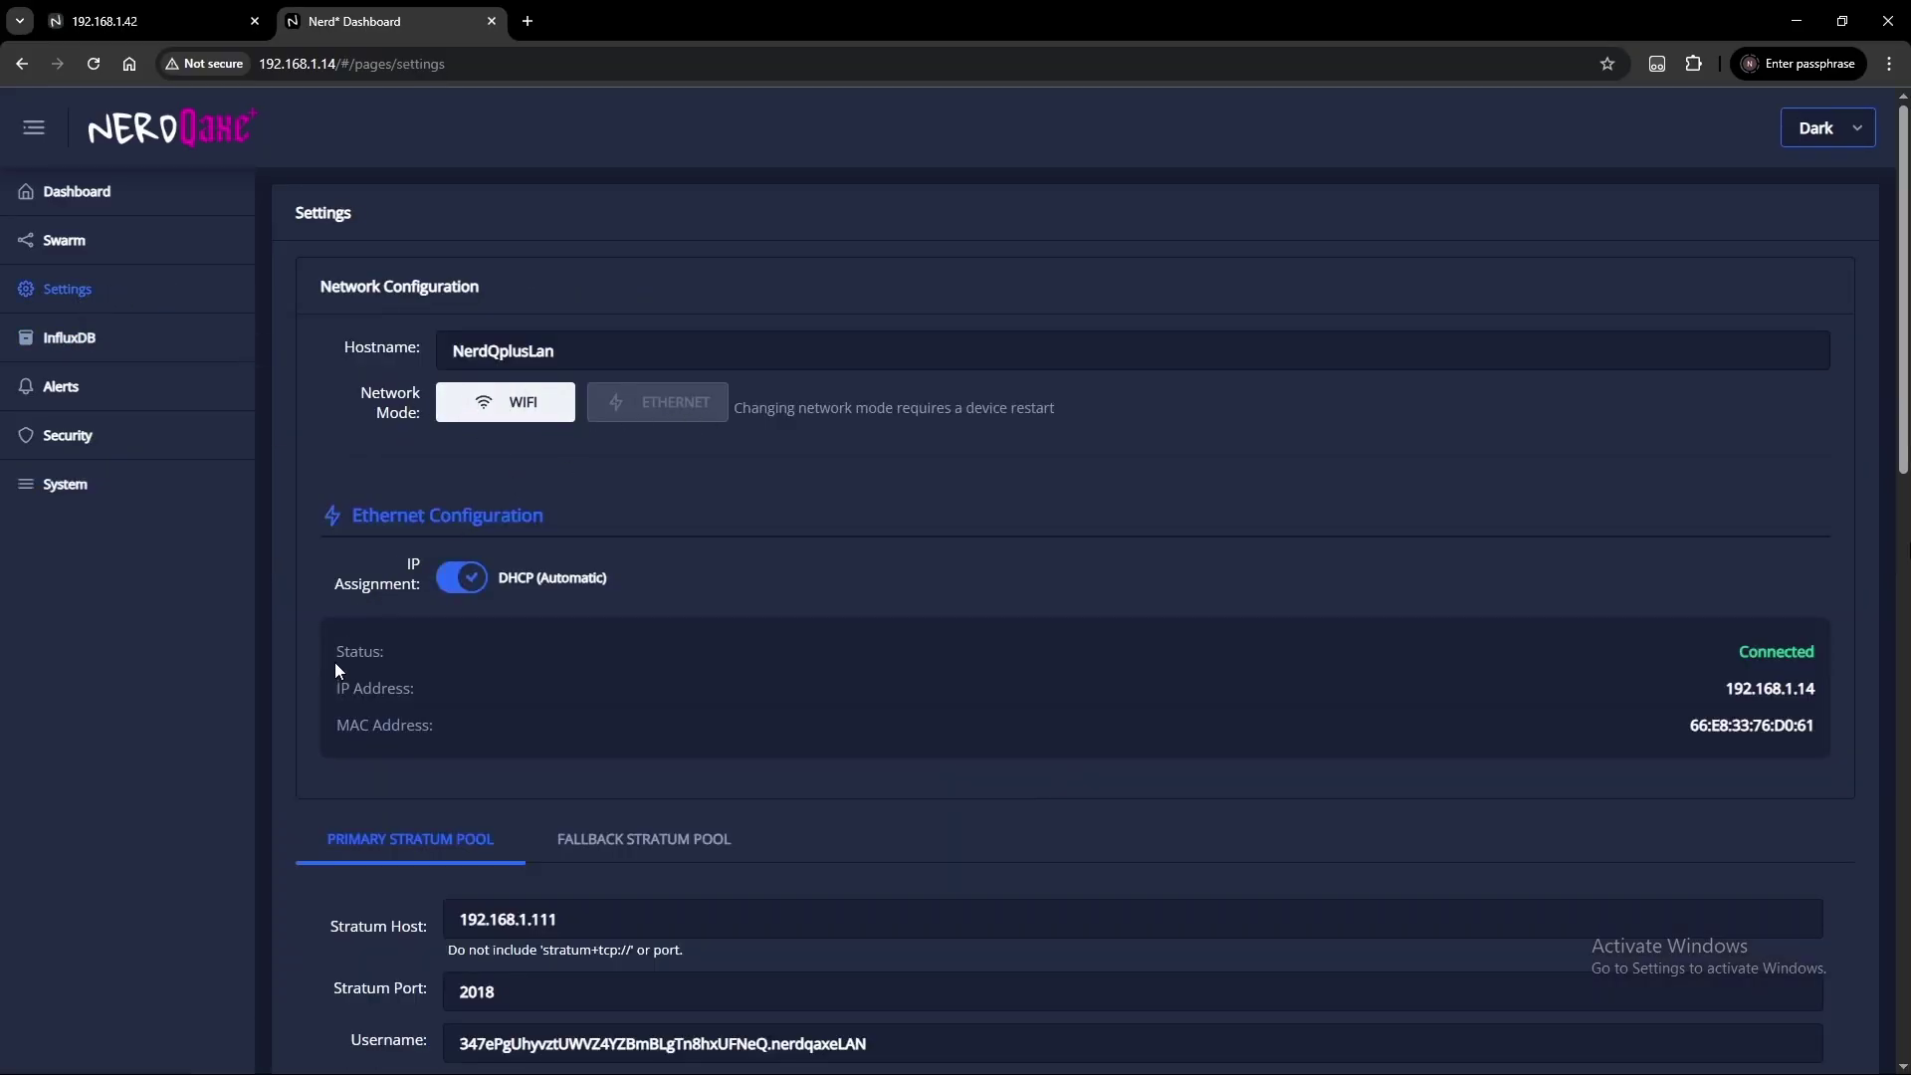
left_click_drag(368, 557, 1707, 689)
left_click(1843, 683)
left_click(1685, 683)
Recheck the old address 192.168.1.42, and view the miner's dashboard at 192.168.1.14.
left_click(86, 24)
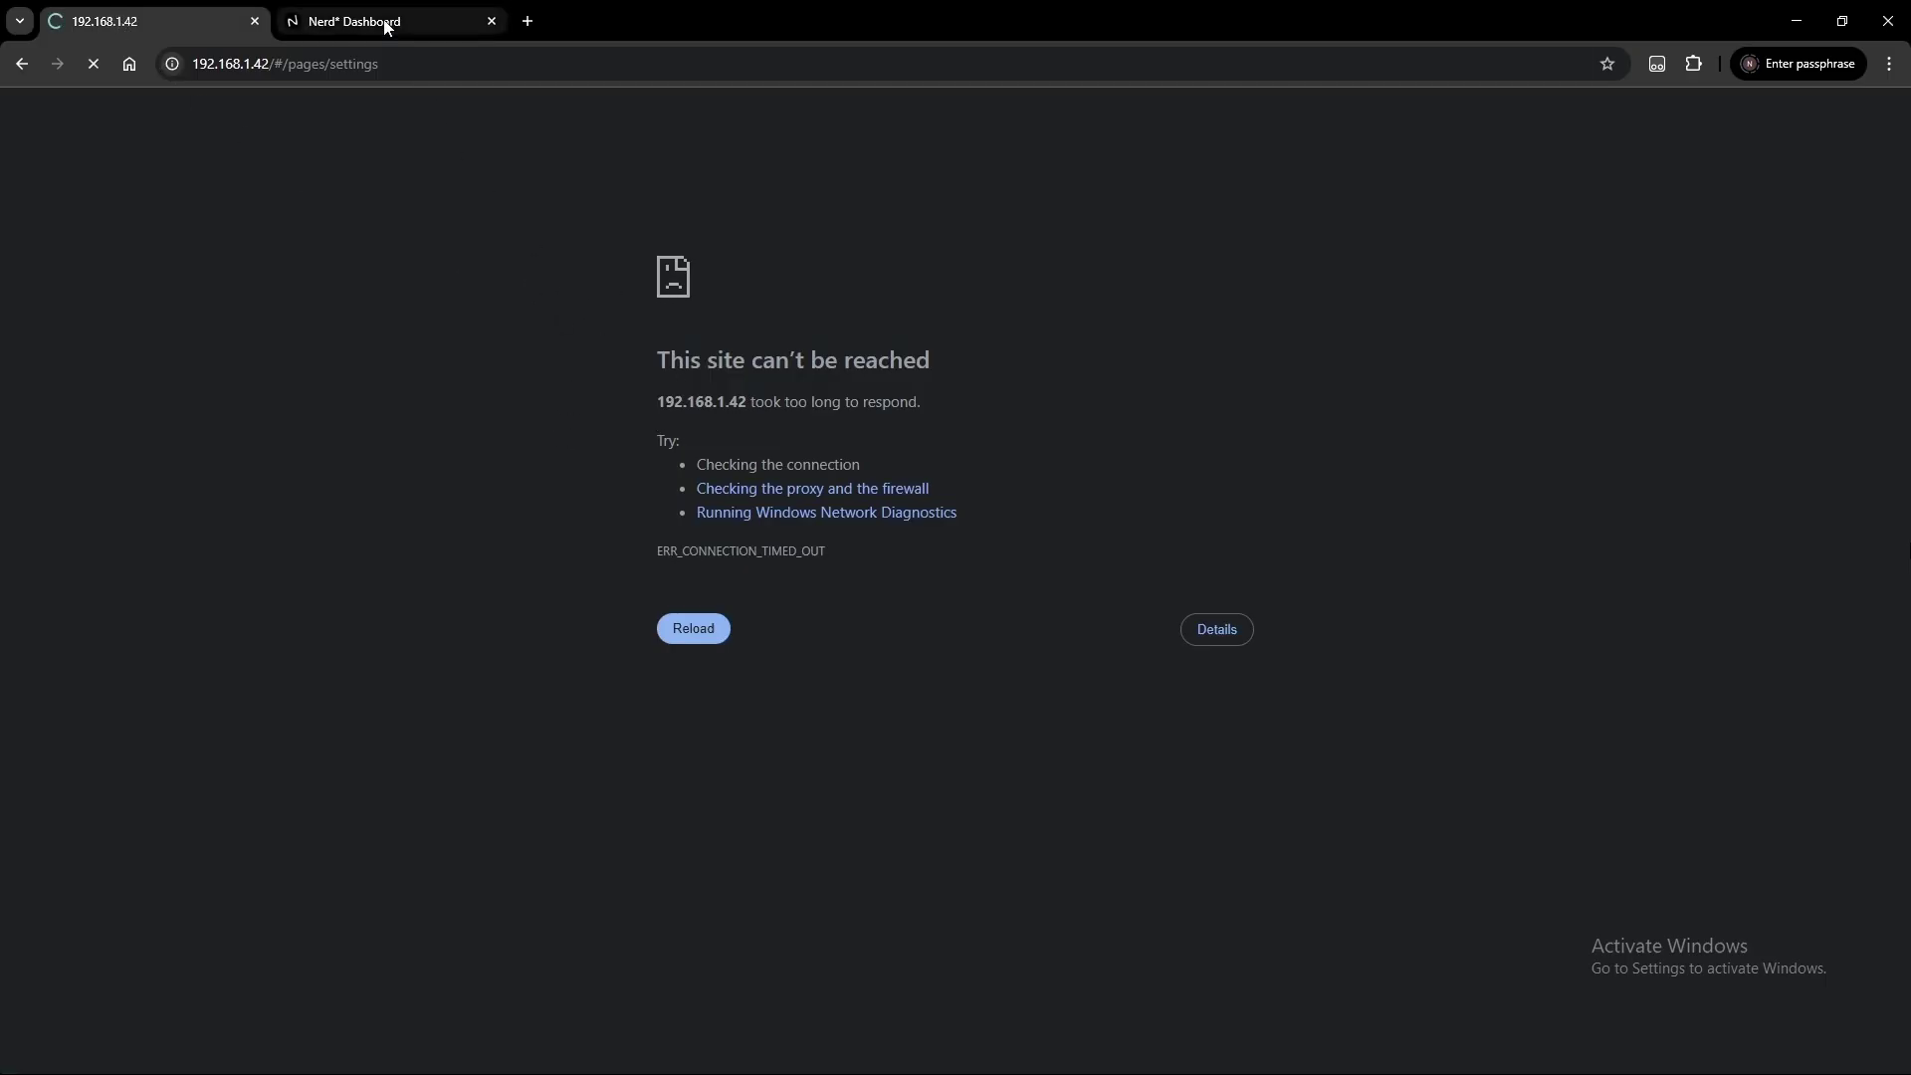
left_click(388, 22)
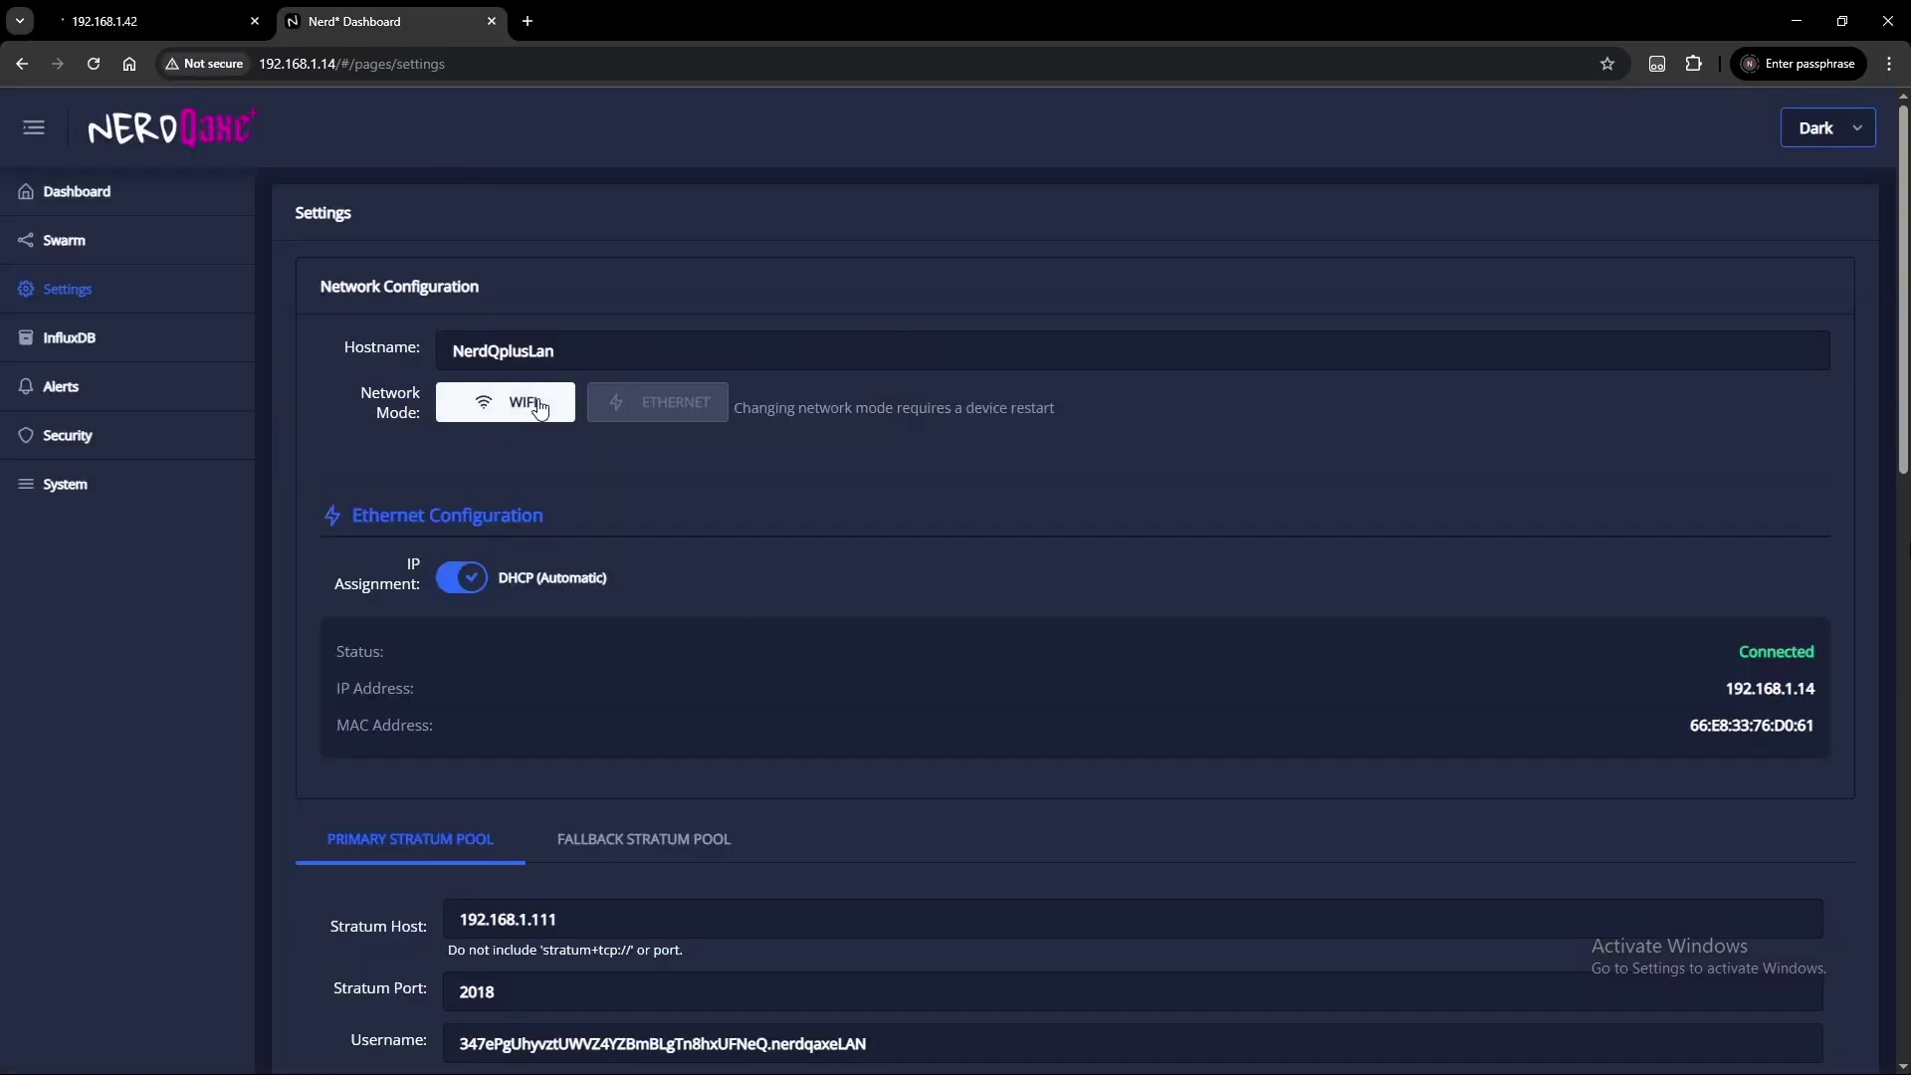
left_click(62, 195)
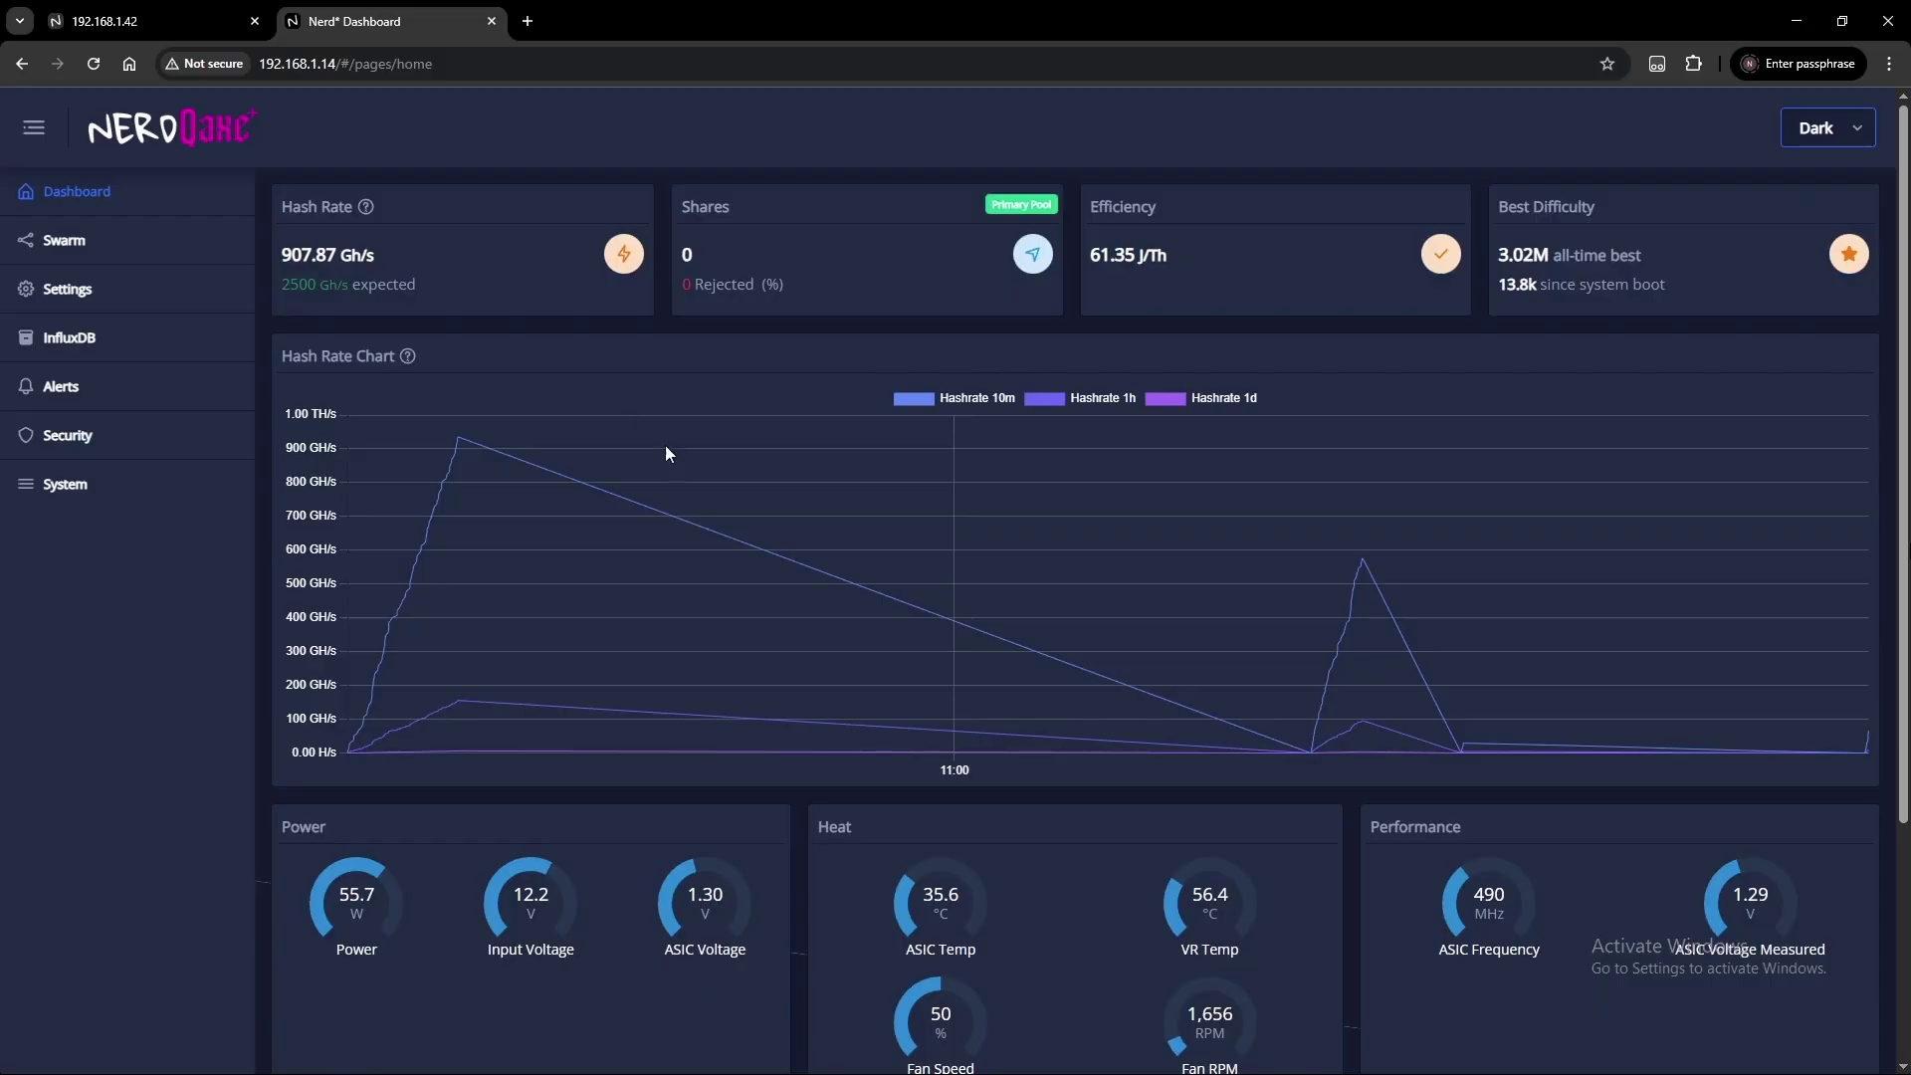